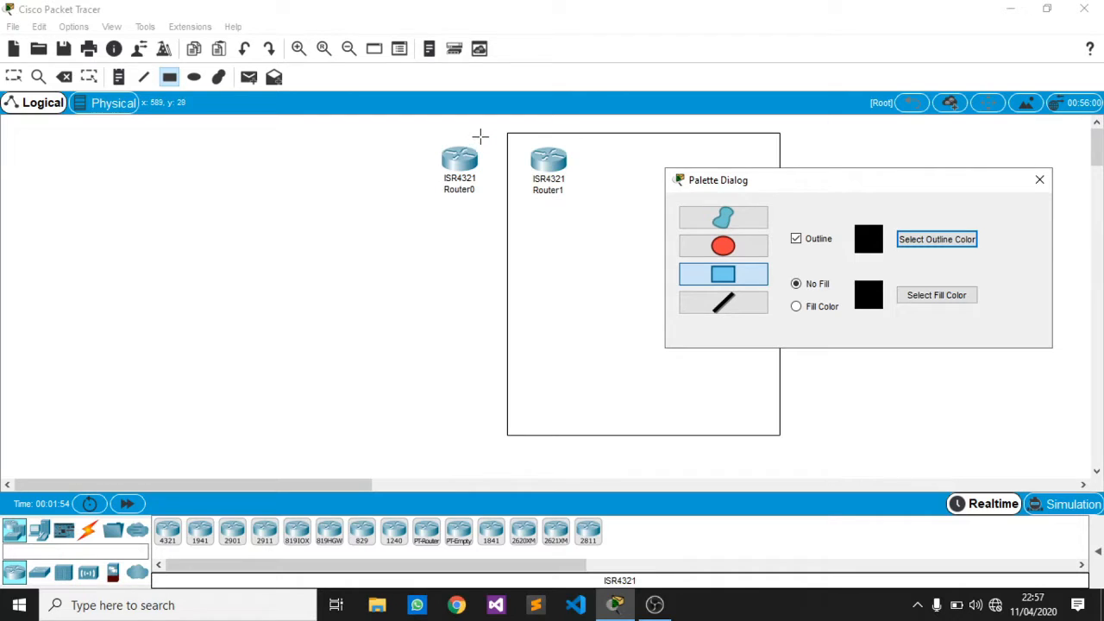
Draw an unfilled black-outlined rectangle around Router0, matching the one around Router1, and nudge it closer to that rectangle.
mouse_move(492, 133)
left_mouse_down()
mouse_move(481, 197)
mouse_move(360, 397)
mouse_move(299, 443)
mouse_move(279, 445)
mouse_move(241, 414)
mouse_move(220, 423)
left_mouse_up()
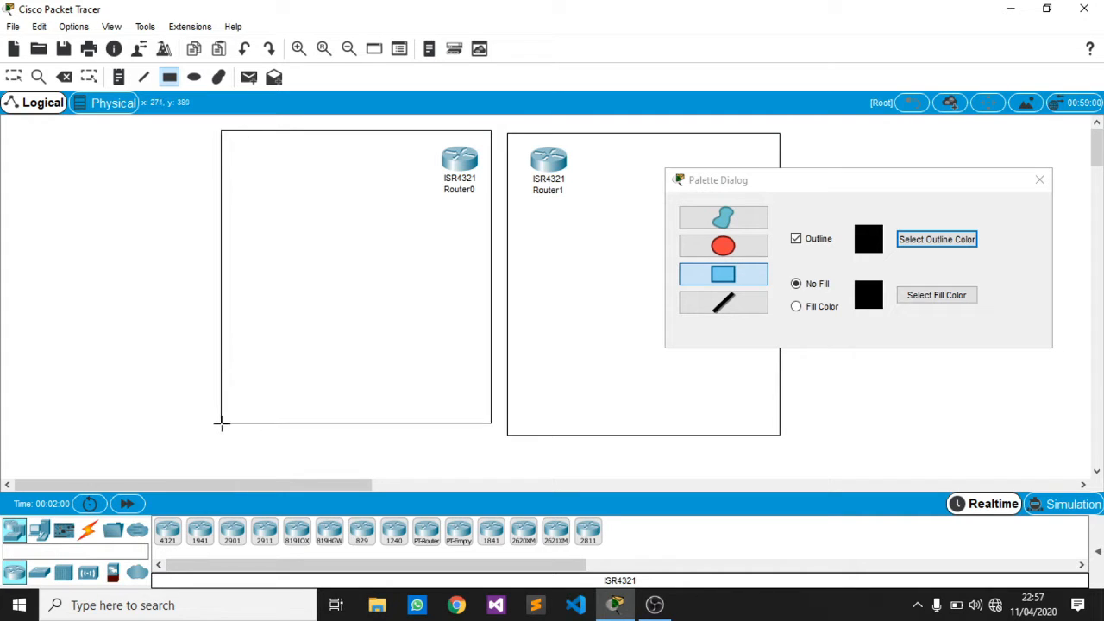
left_click(1039, 181)
left_click(13, 77)
left_click_drag(306, 197, 314, 201)
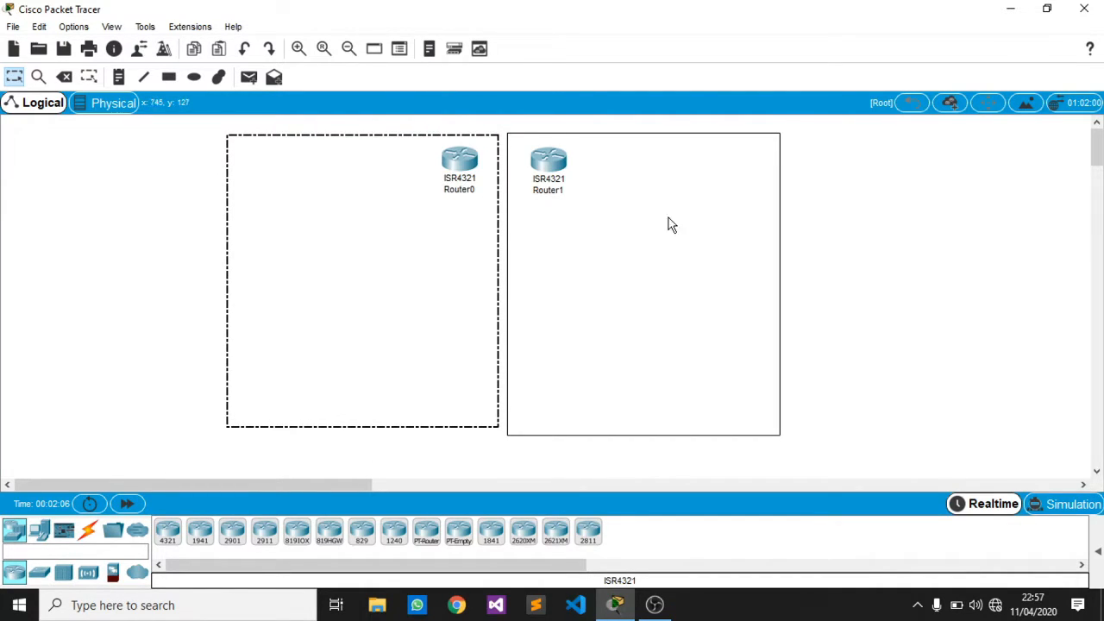
left_click(858, 205)
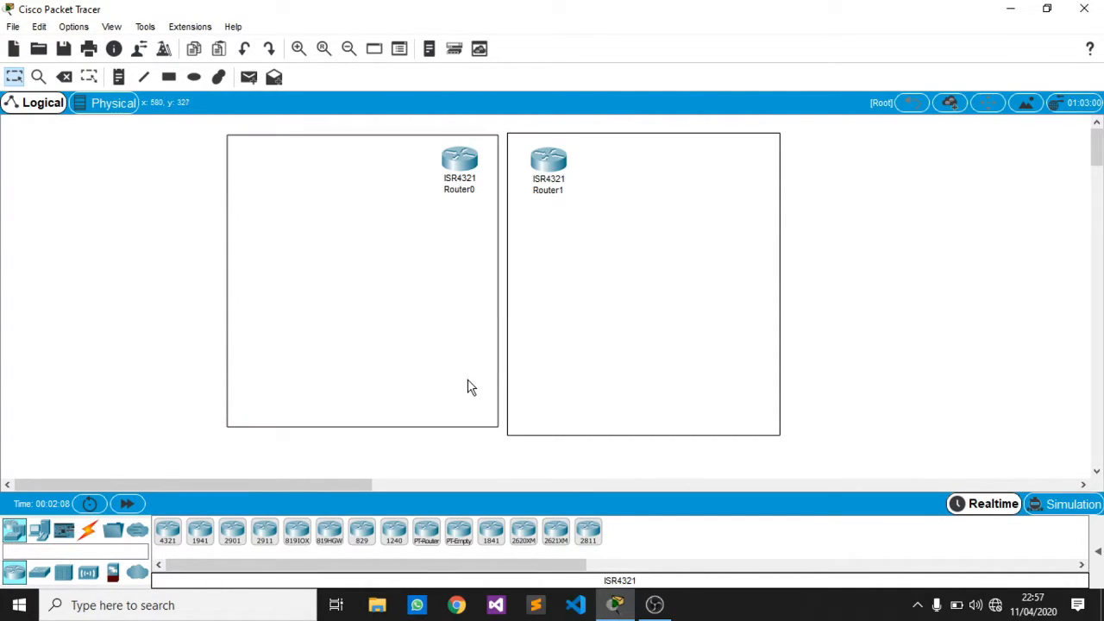
double_click(324, 205)
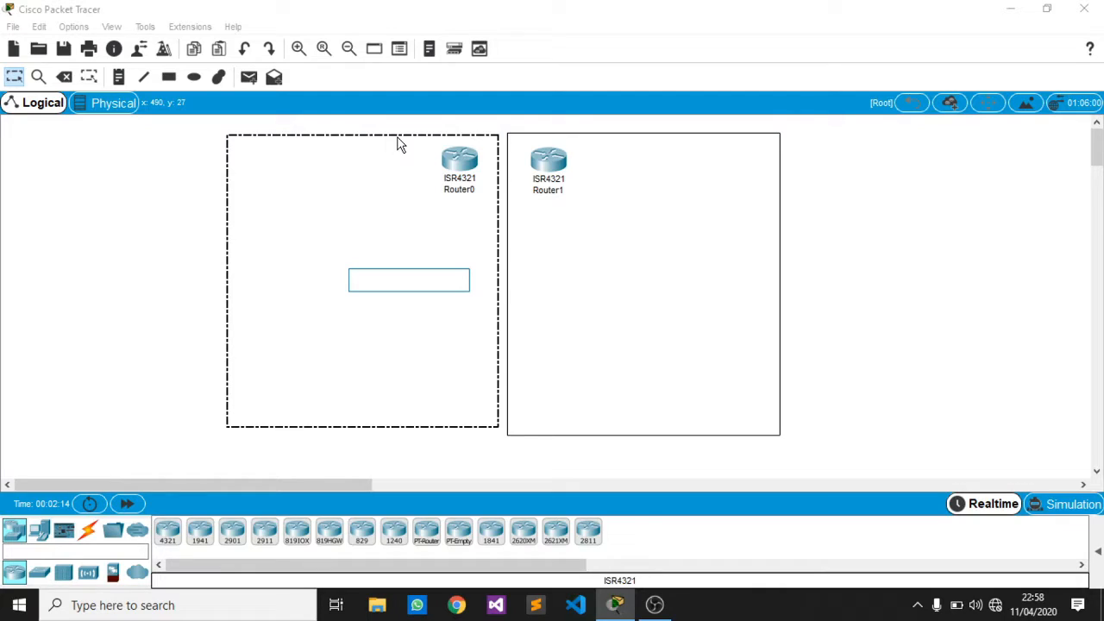
left_click(169, 144)
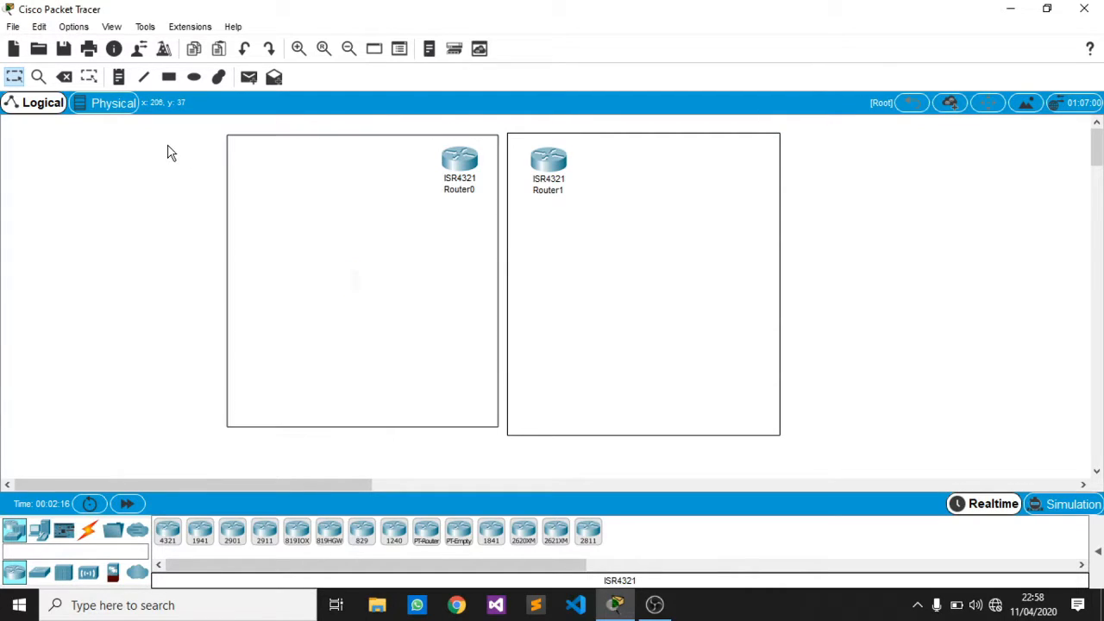
left_click(119, 77)
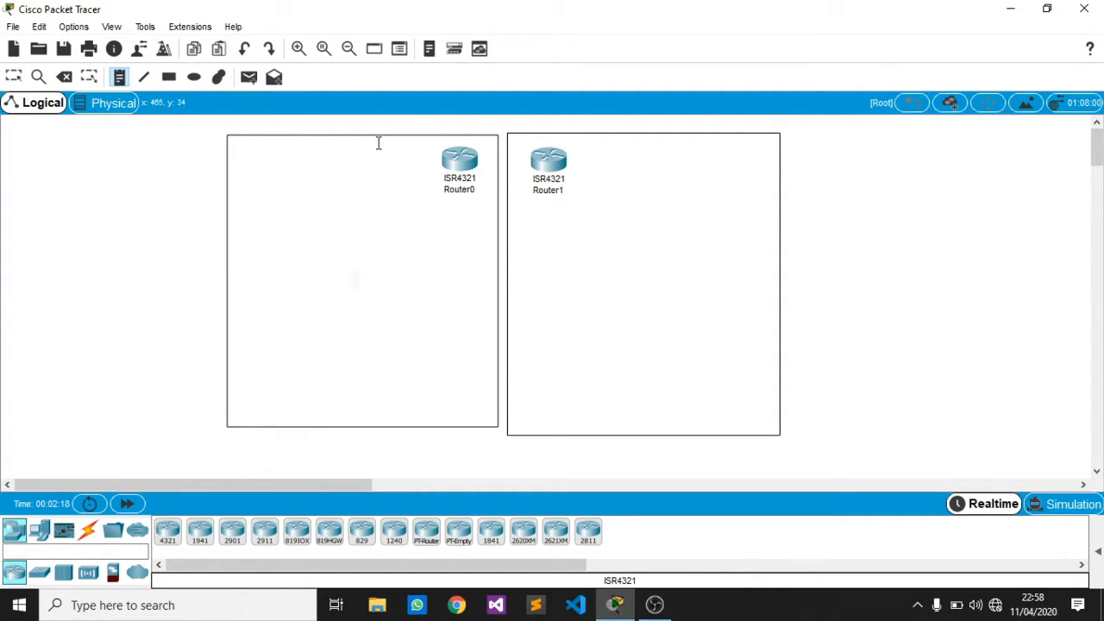
left_click(14, 77)
double_click(326, 212)
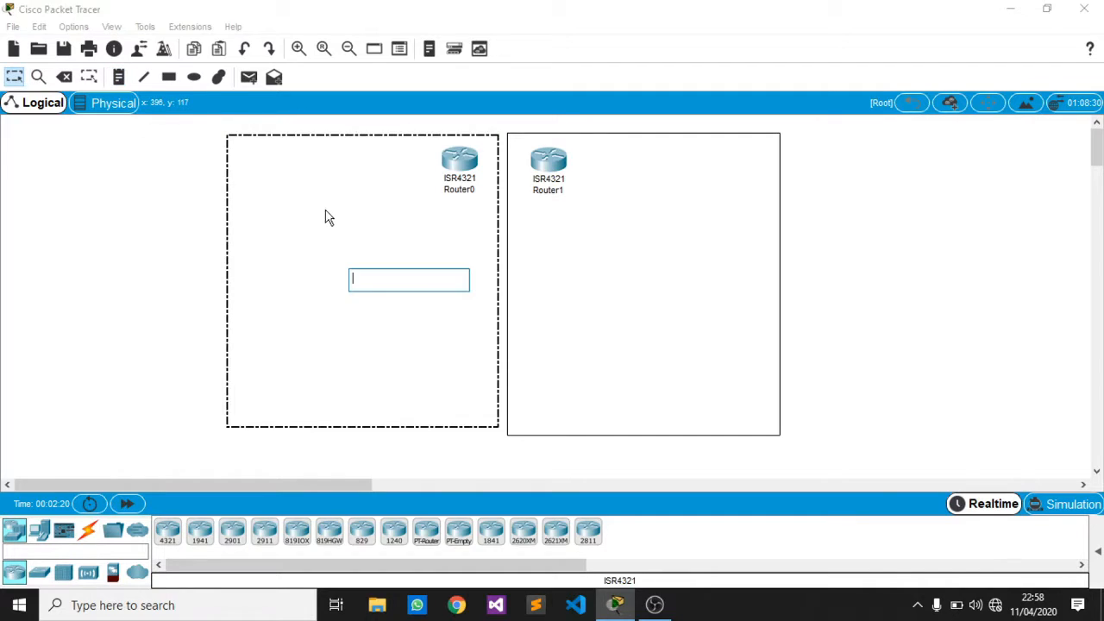
Move both rectangles and both routers down together to leave room above them for labels.
left_click(474, 169, "shift")
left_click(540, 164, "shift")
left_click(654, 164, "shift")
left_click_drag(670, 155, 671, 179)
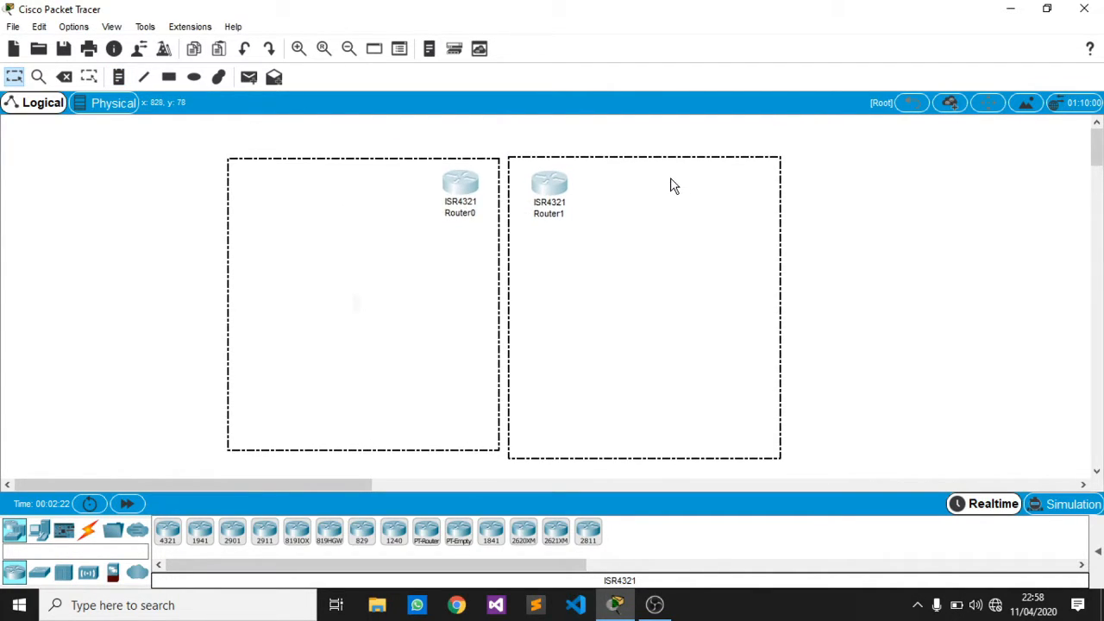
left_click(828, 209)
Add the text note "Gedung Center 1" above the rectangle containing Router0.
left_click(120, 78)
left_click(327, 141)
type("s")
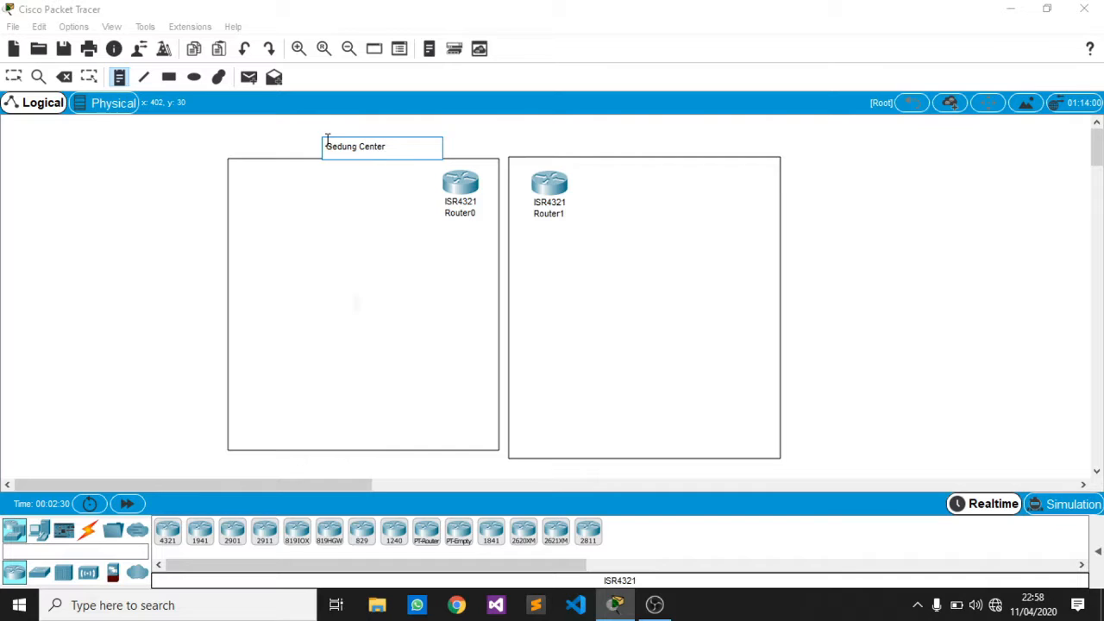
left_click(14, 76)
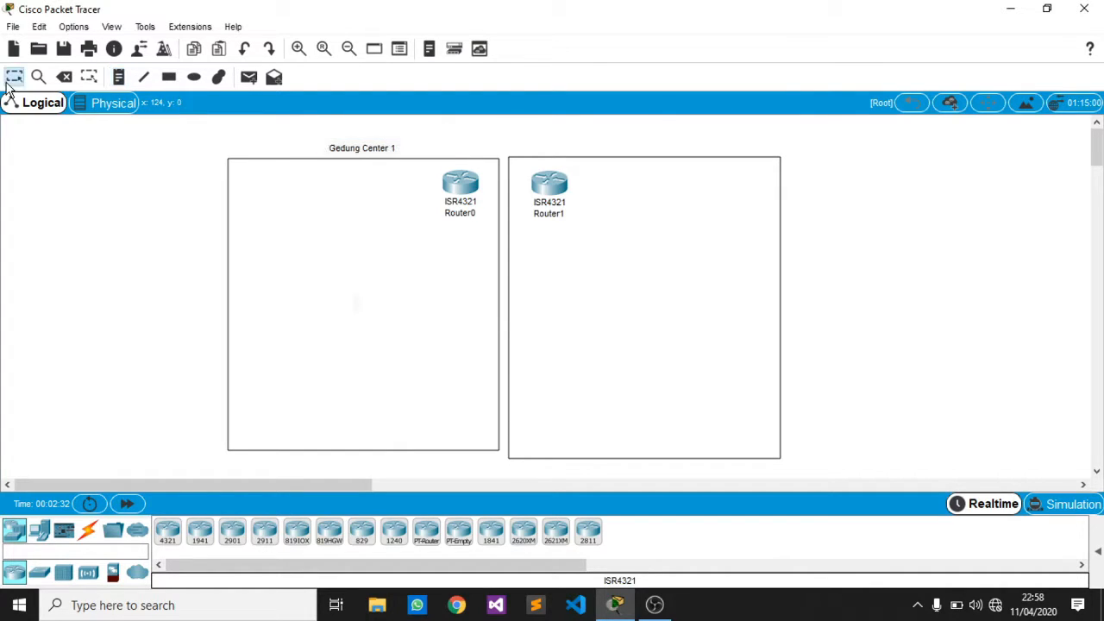
Add the text note "Gedung Center 2" above the rectangle containing Router1 and adjust its position.
left_click(119, 76)
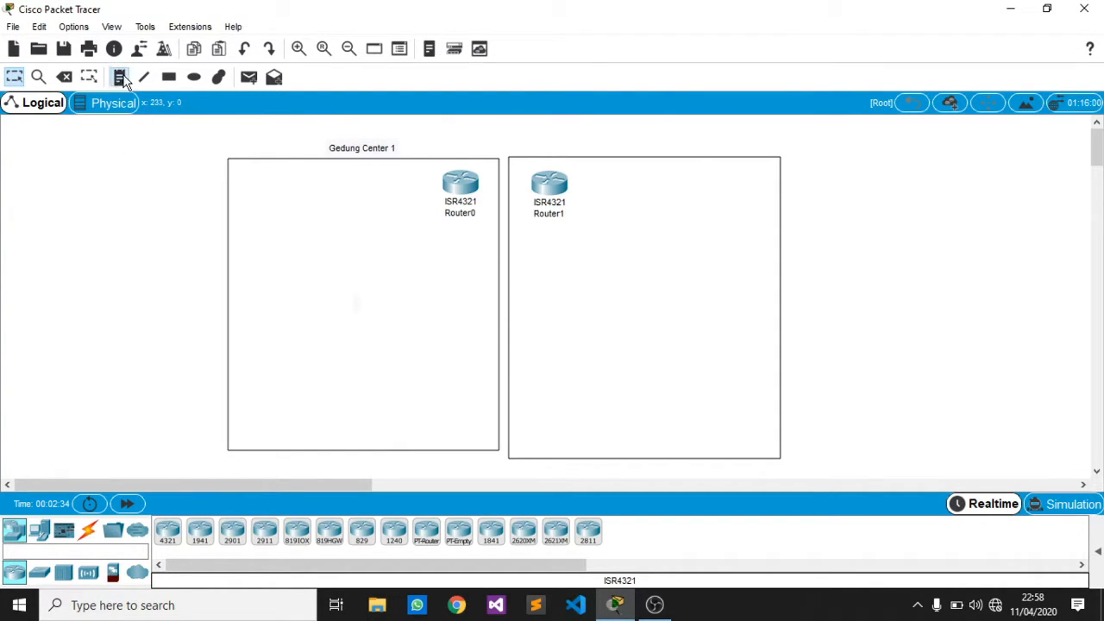
left_click(618, 143)
type("F")
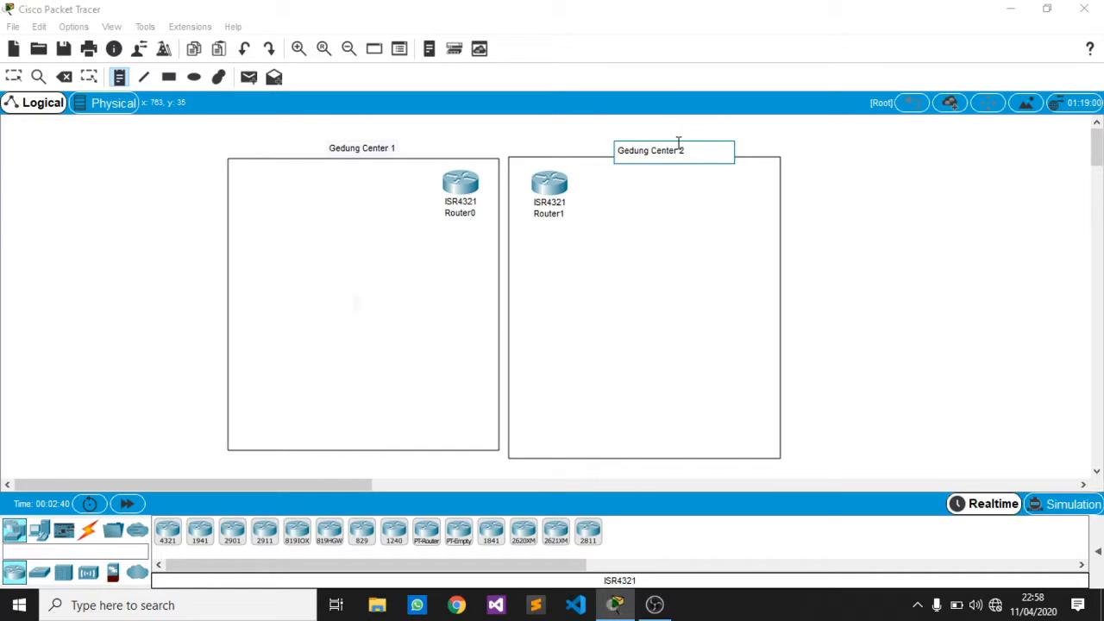
left_click(14, 76)
left_click(673, 152)
left_click(814, 171)
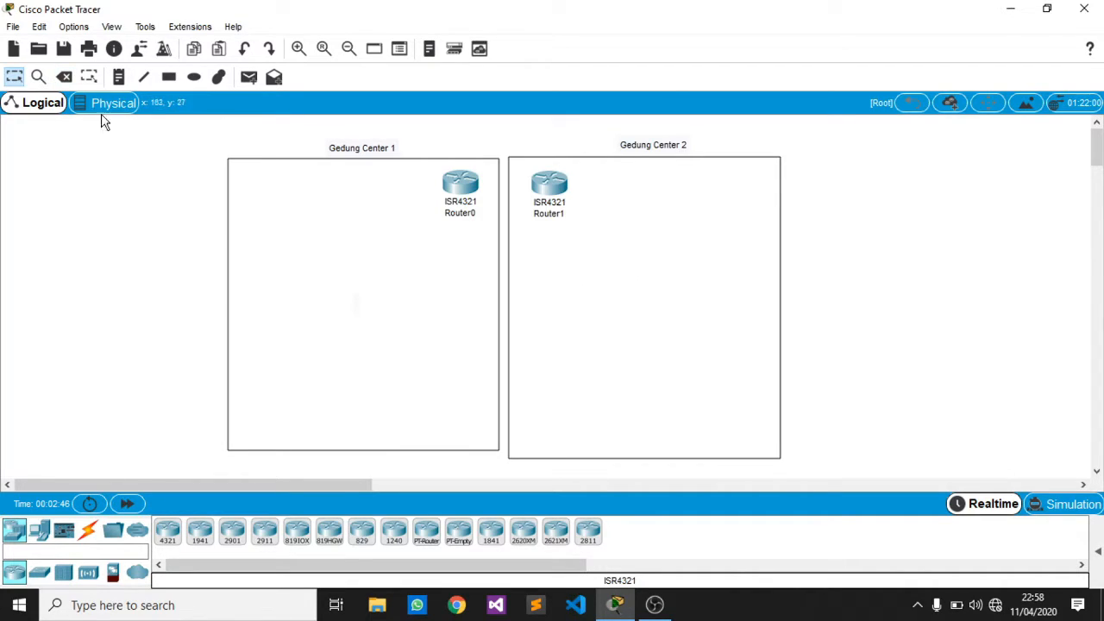
Add the network note "192.168.10.0/24" inside the Gedung Center 1 rectangle and position it just under the title.
left_click(119, 77)
left_click(320, 175)
type("192.168.10.0/24")
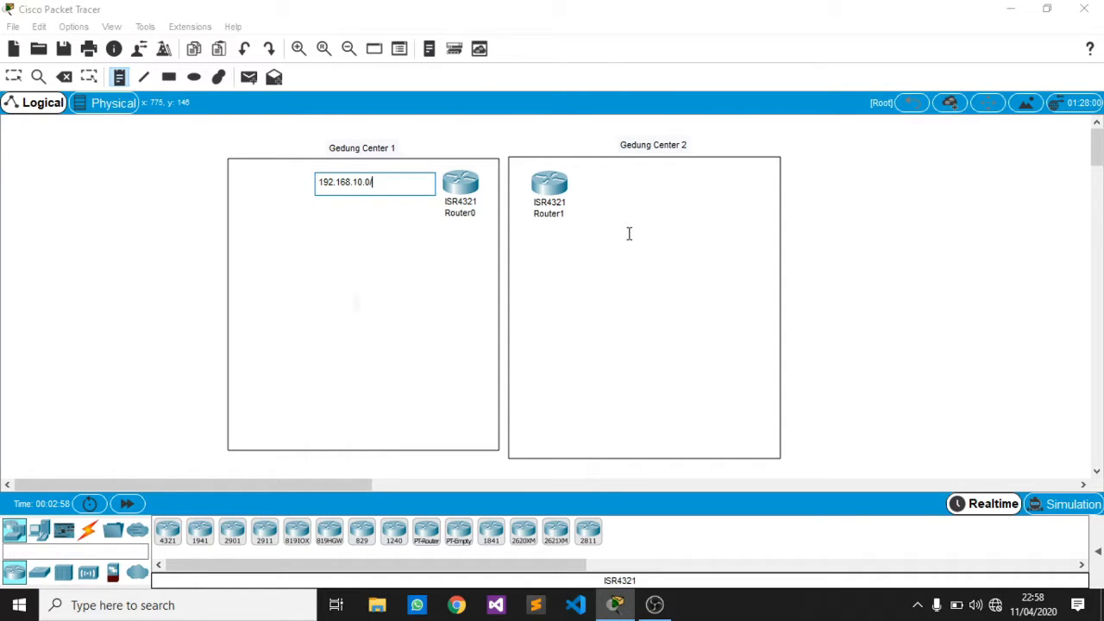
left_click(14, 77)
left_click_drag(358, 191, 369, 179)
Copy the network note into the Gedung Center 2 rectangle and change the copy to "192.168.20.0/24".
key("ctrl+c")
key("ctrl+v")
left_click_drag(387, 135, 685, 177)
double_click(665, 173)
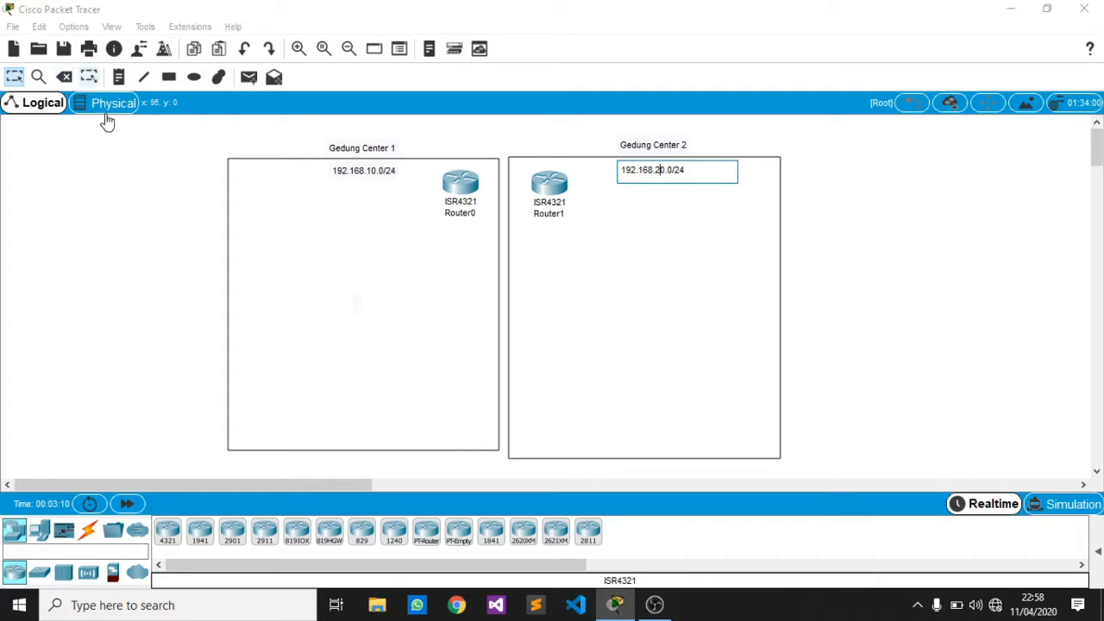
left_click(61, 127)
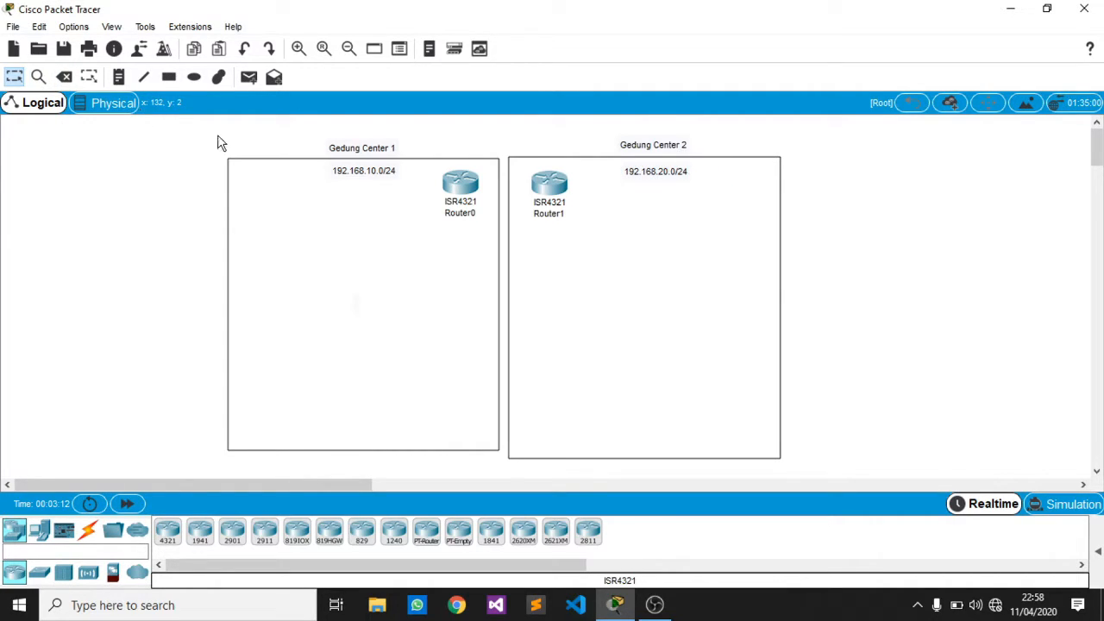
double_click(412, 305)
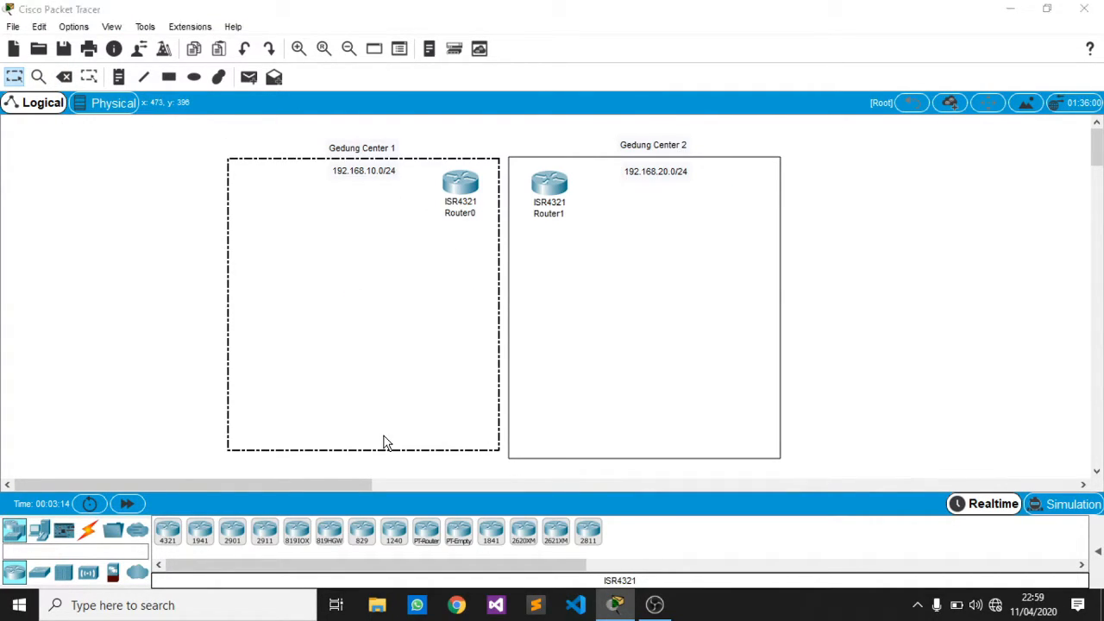
left_click_drag(375, 451, 372, 457)
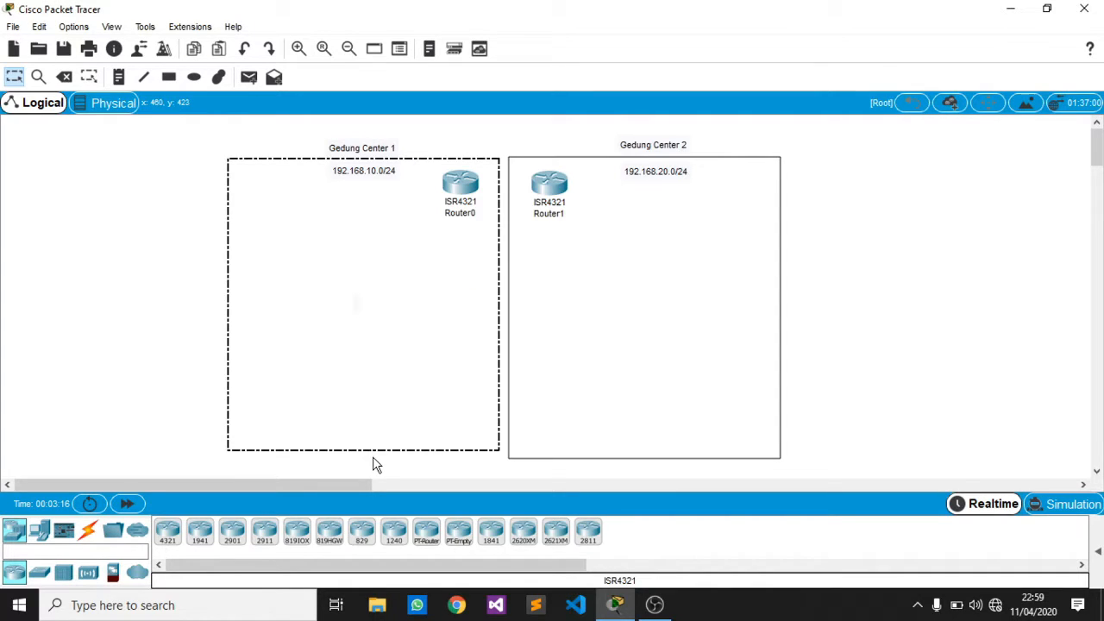
left_click(167, 299)
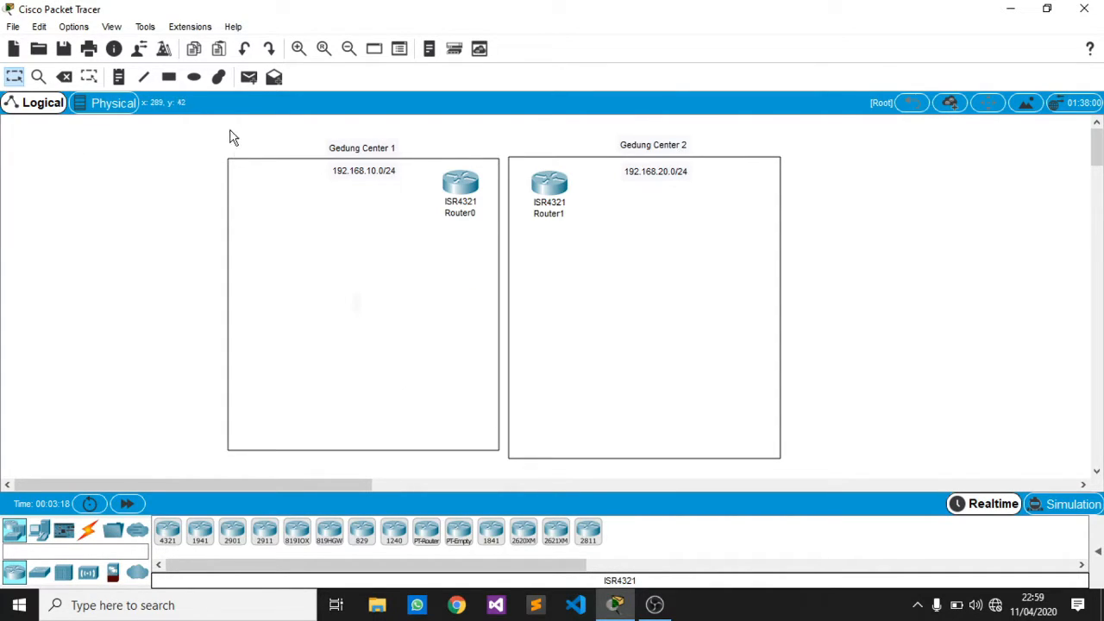
Place one 2960 switch in the middle of each of the Gedung Center 1 and Gedung Center 2 rectangles.
left_click(38, 533)
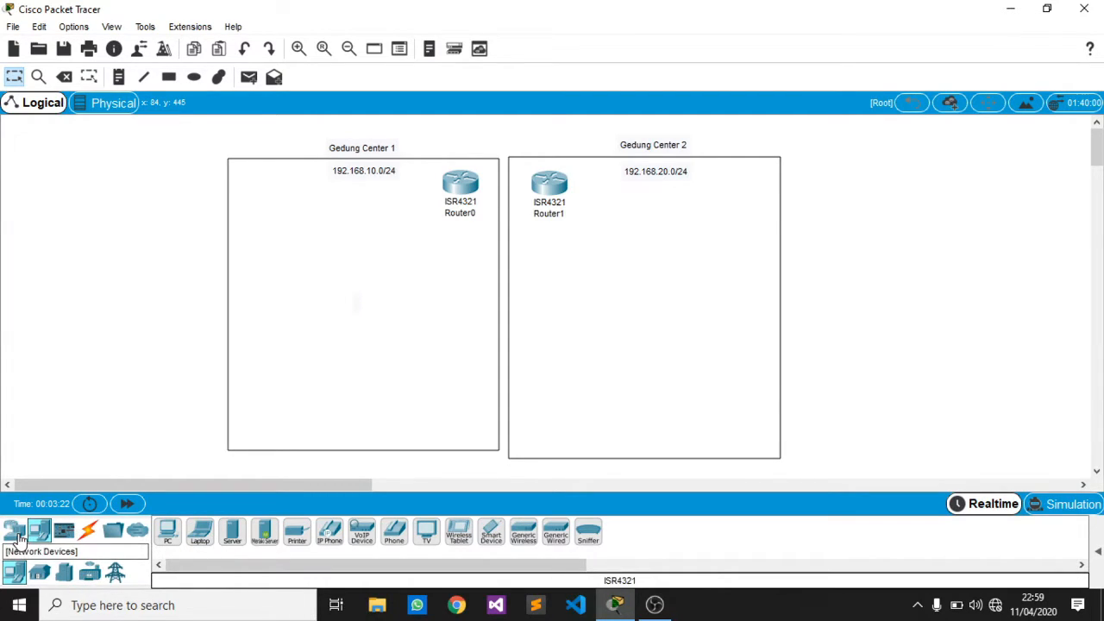
left_click(13, 531)
left_click(38, 575)
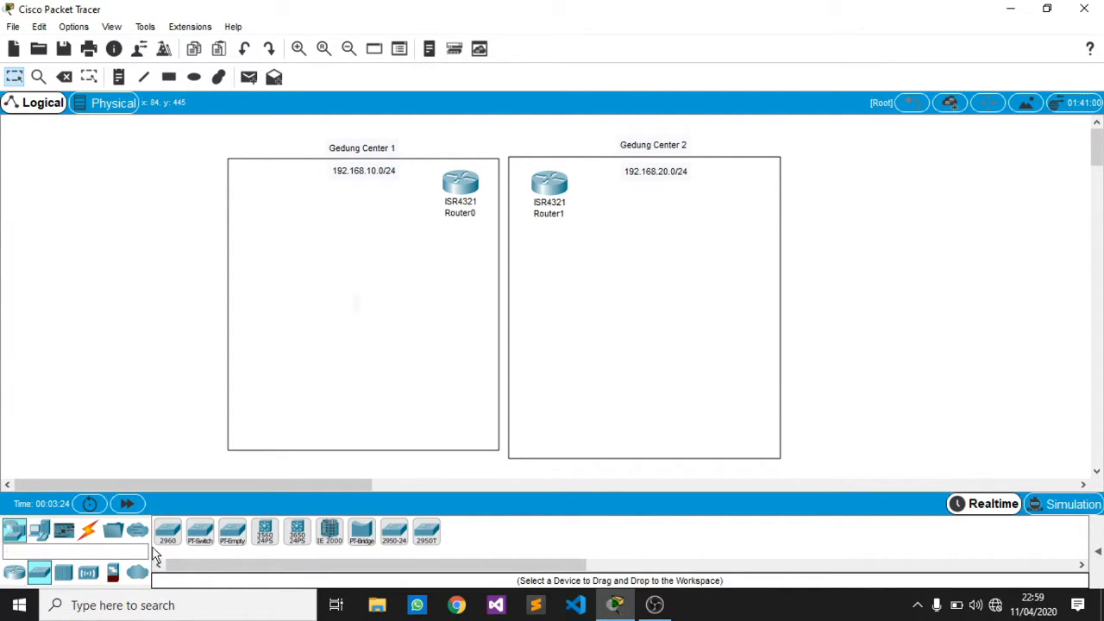
left_click_drag(166, 542, 362, 304)
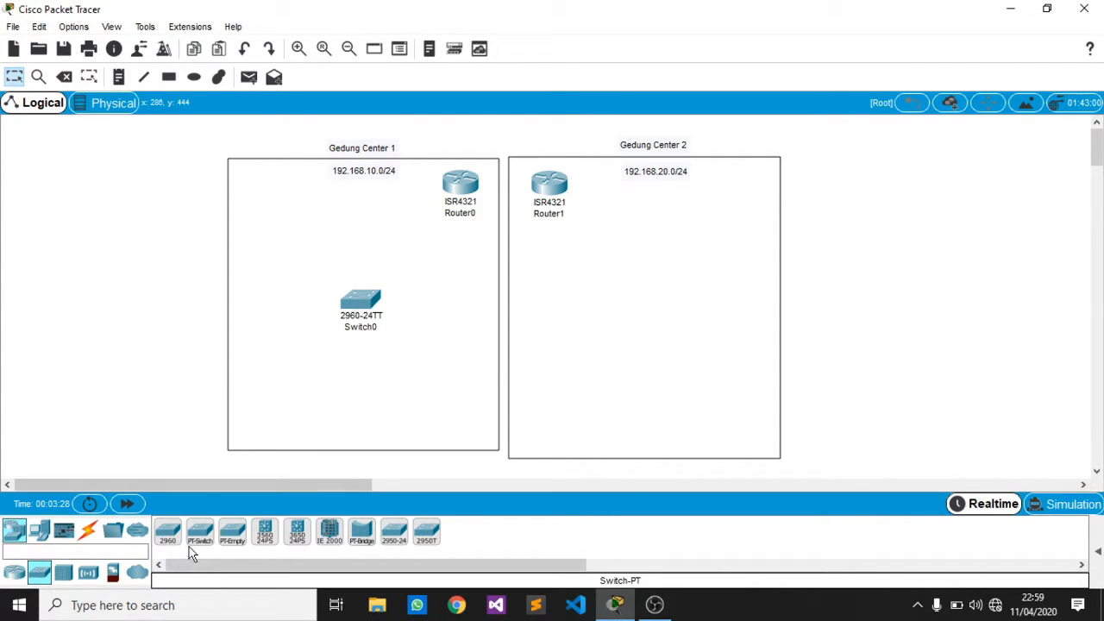
left_click_drag(176, 543, 649, 296)
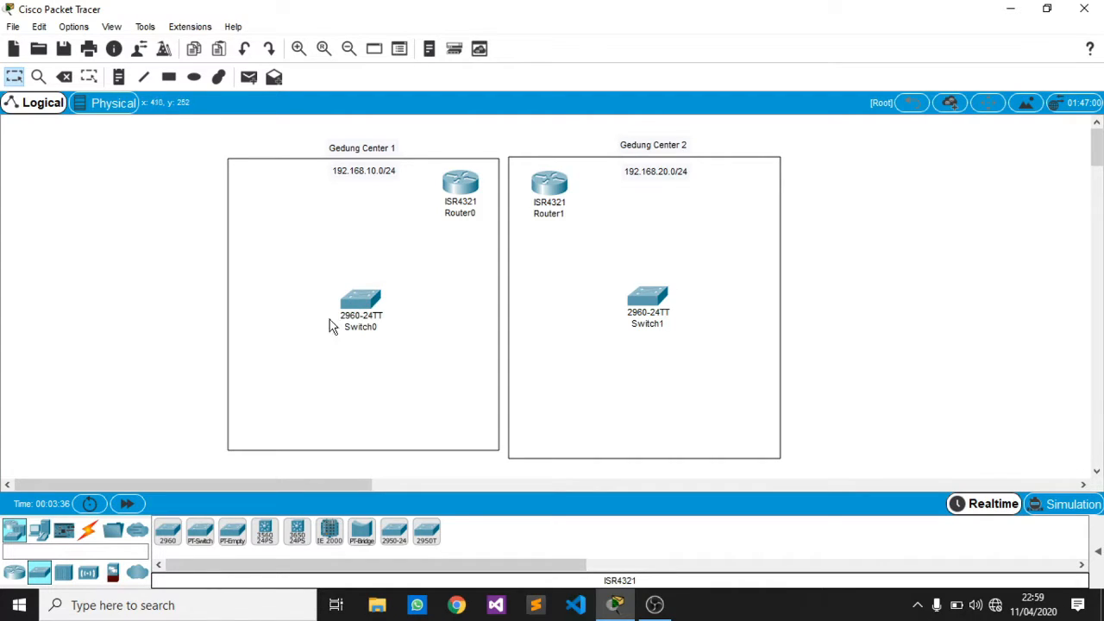
Place a server in the upper left of the Gedung Center 1 rectangle and rename it "DHCP SERVER".
left_click(39, 530)
left_click_drag(233, 541, 284, 210)
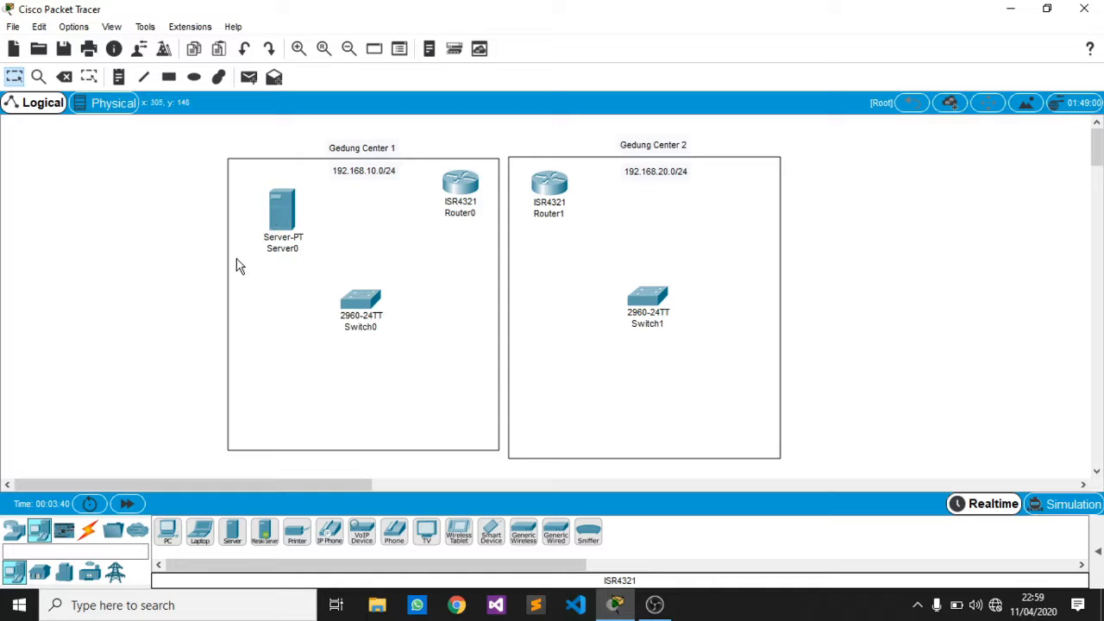
left_click(283, 248)
key("ctrl+a")
type("D")
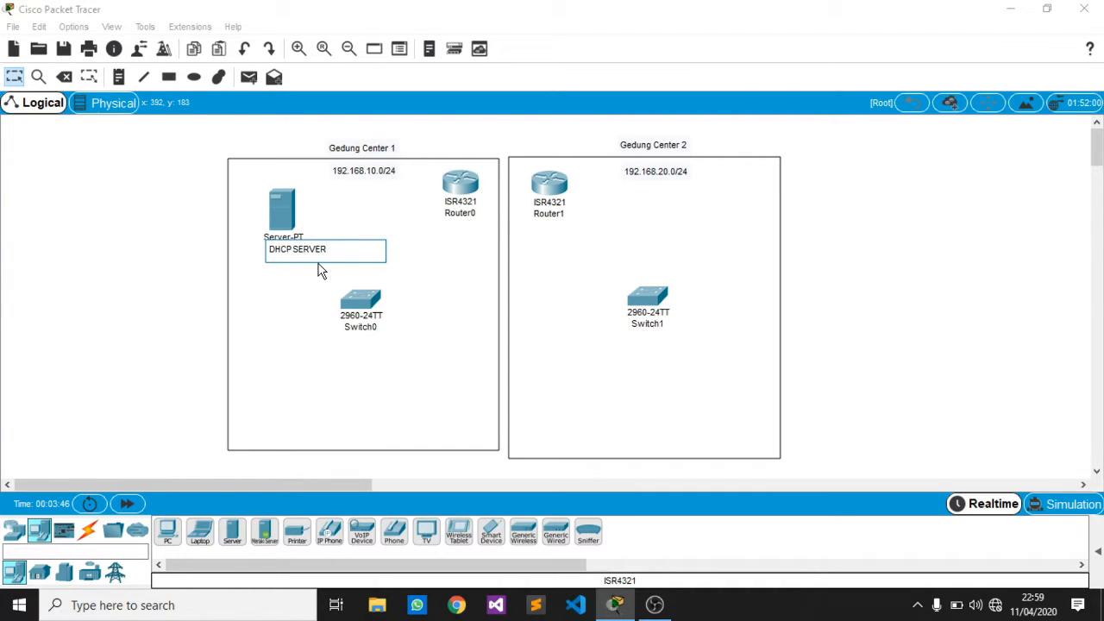
left_click(118, 244)
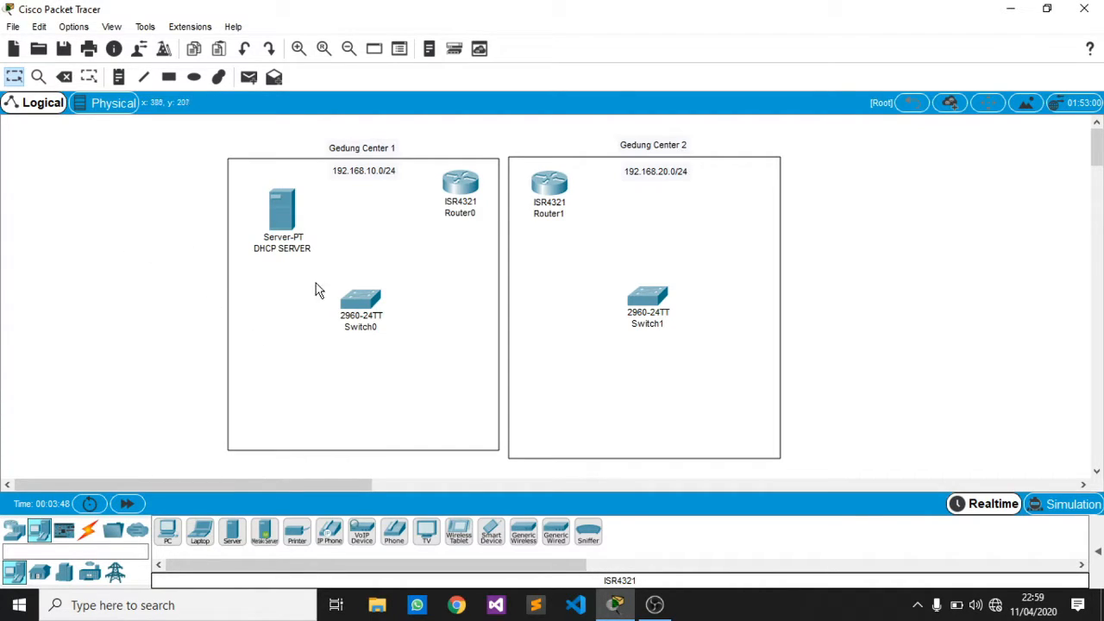
Place a PC to the lower left of Switch0 and shift both the switch and the PC slightly upward.
left_click(15, 531)
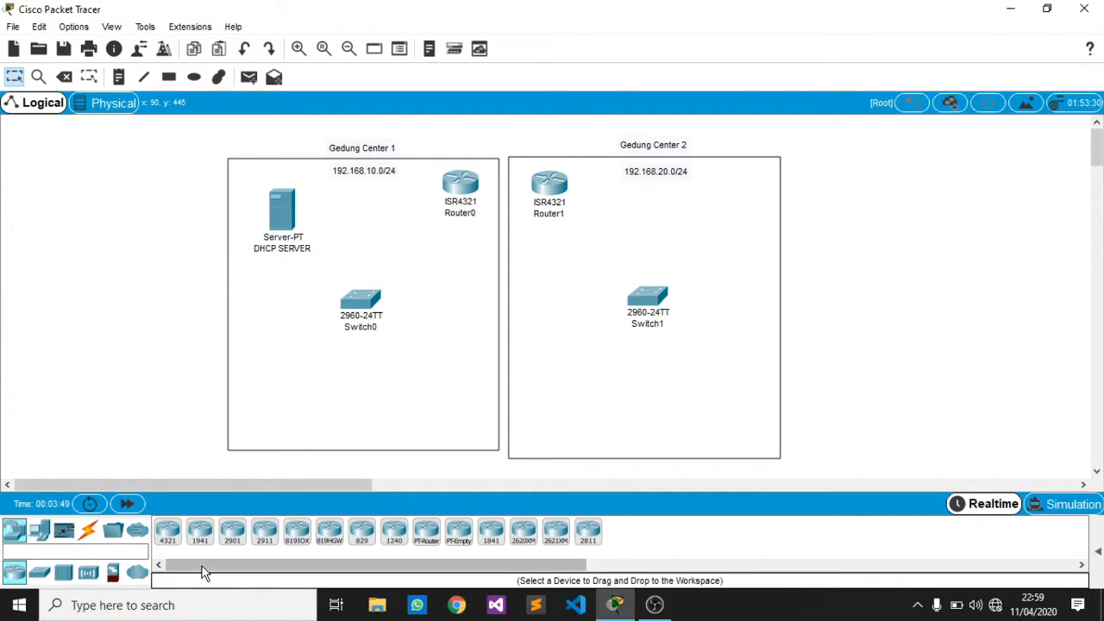
left_click(39, 531)
left_click_drag(168, 536, 242, 415)
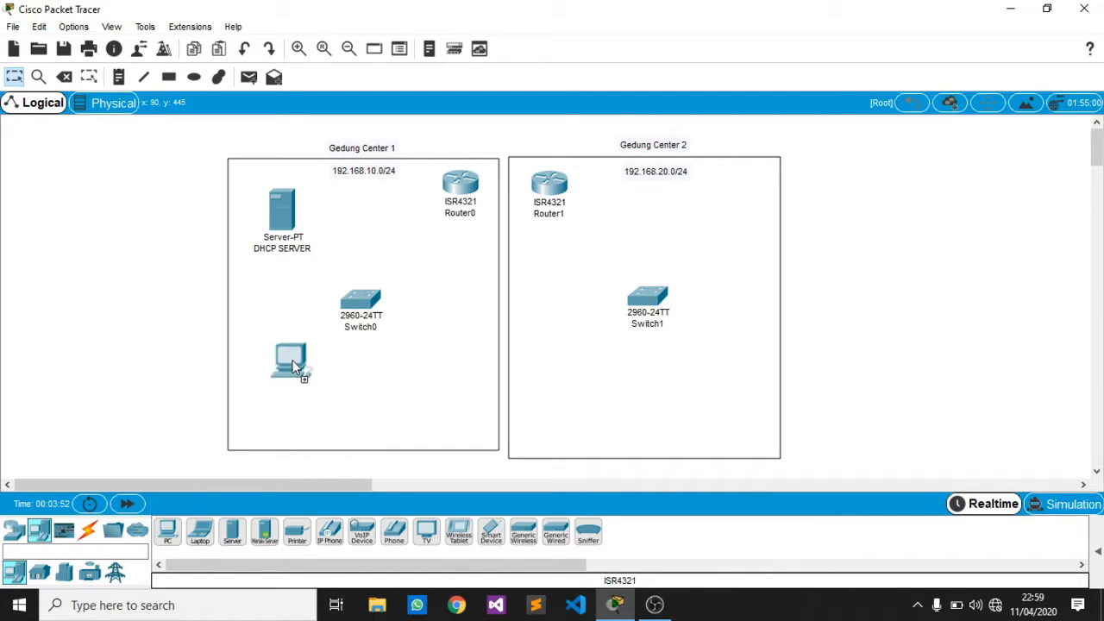
left_click_drag(358, 311, 357, 291)
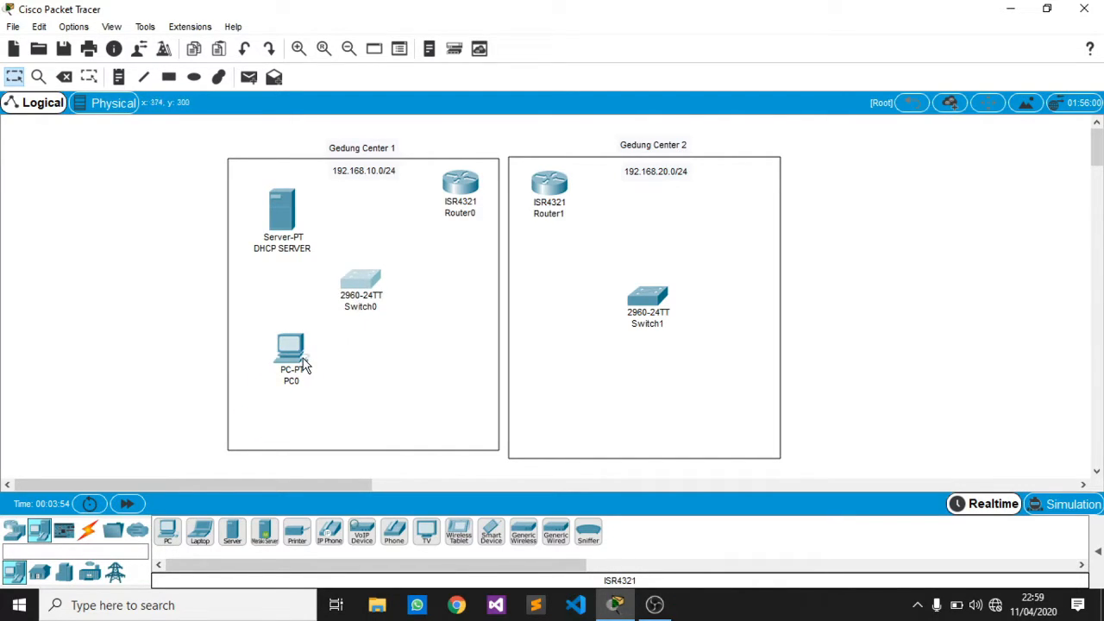
left_click_drag(293, 351, 287, 341)
Add five more PCs below Switch0 so that Gedung Center 1 has two rows of three PCs.
left_click(168, 531)
left_click(351, 340)
left_click(169, 533)
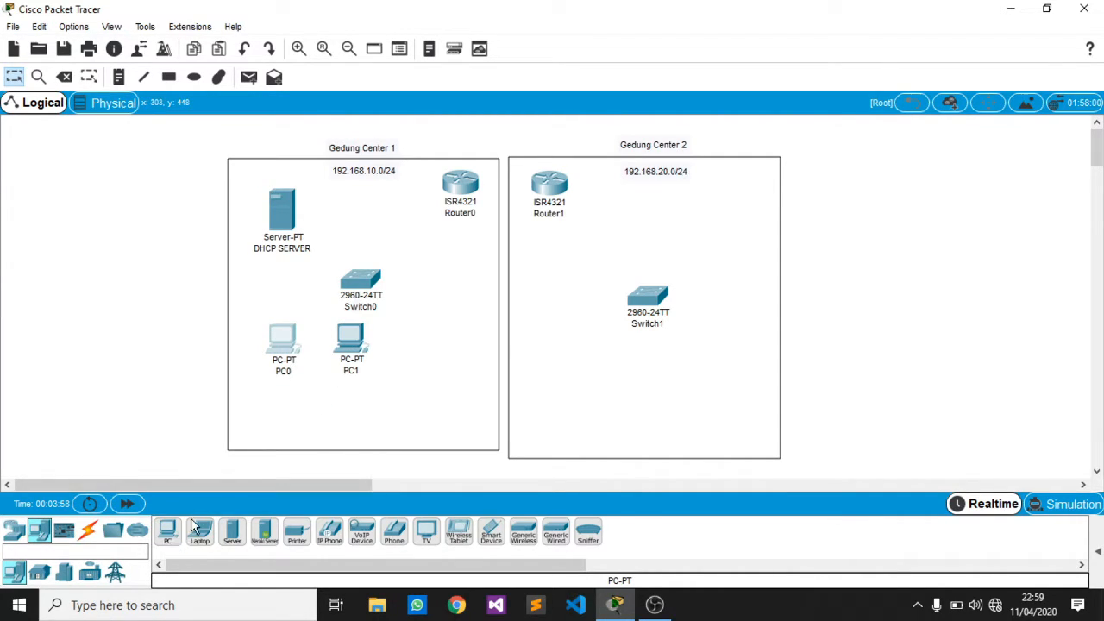
left_click(409, 334)
left_click(166, 532)
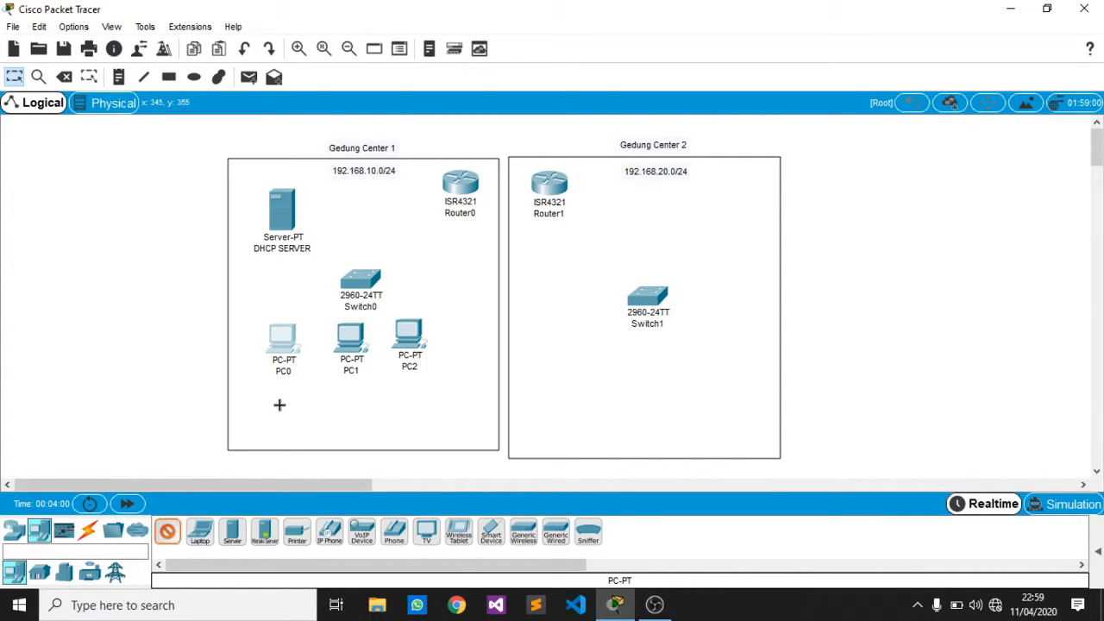
left_click(278, 405)
left_click(167, 532)
left_click(348, 411)
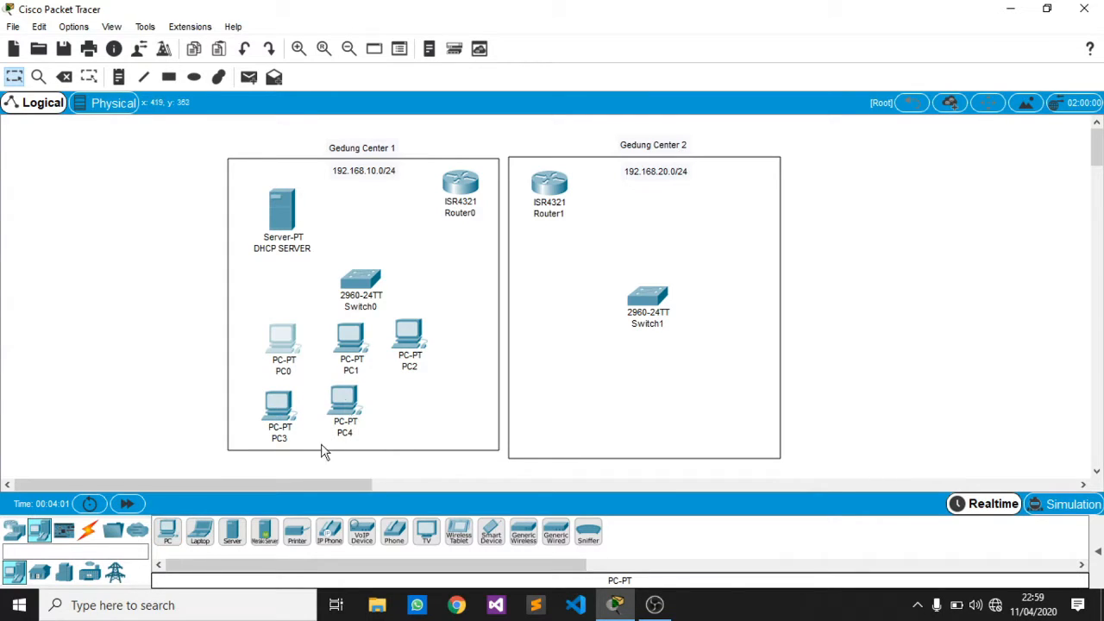
left_click(412, 400)
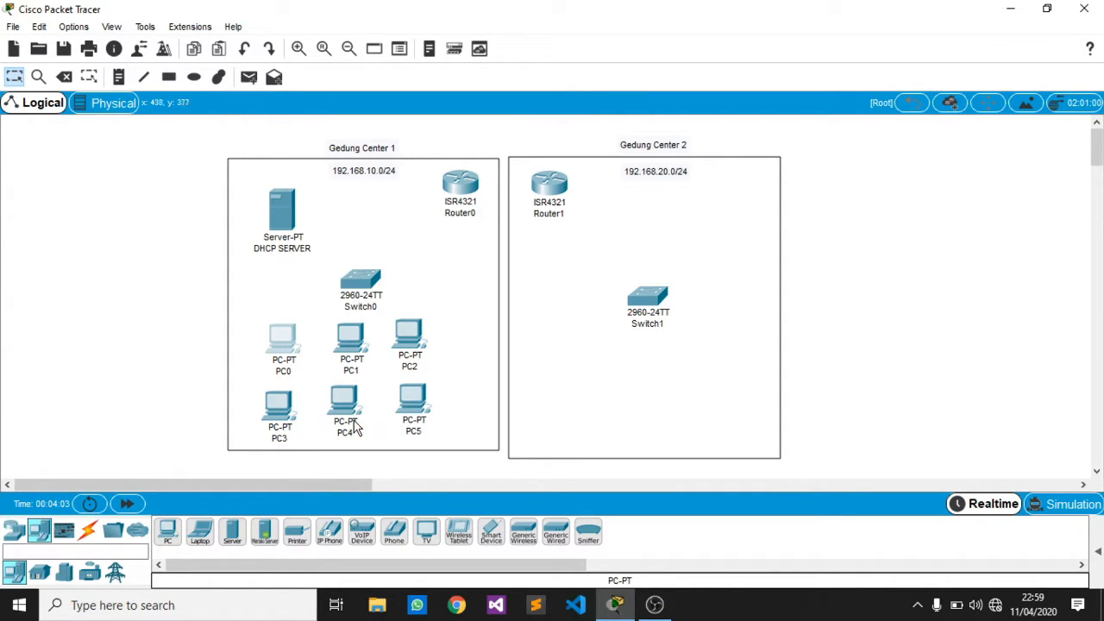
Place a row of three PCs below Switch1 in the Gedung Center 2 rectangle and shift Switch1 slightly upward.
left_click(175, 537)
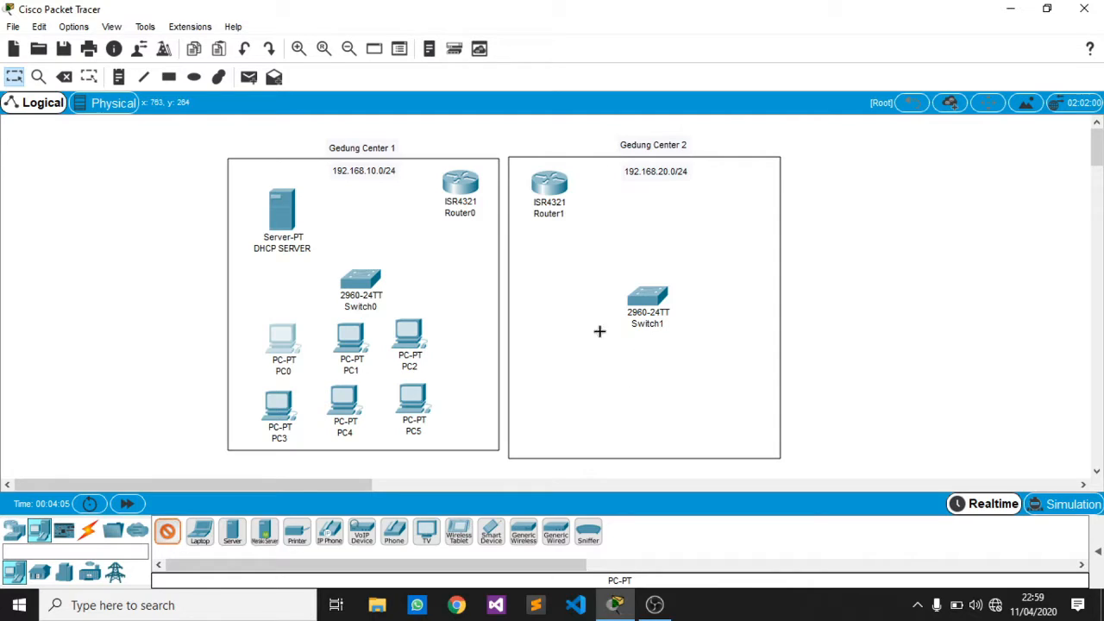
left_click(550, 348)
left_click(170, 535)
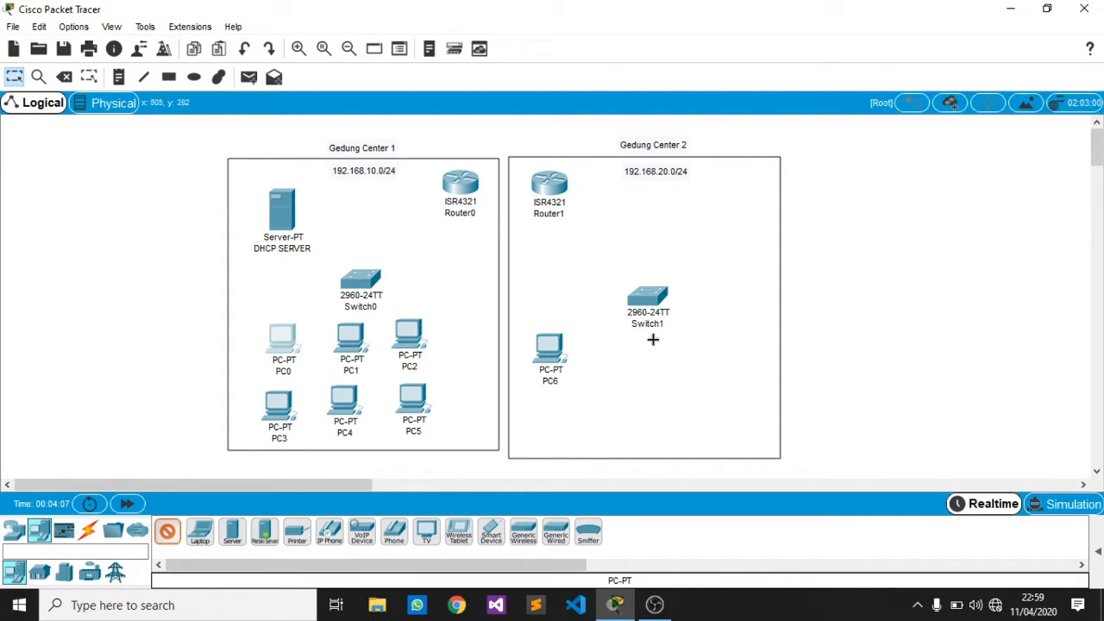
left_click(642, 351)
left_click_drag(651, 302, 648, 279)
left_click_drag(647, 353, 645, 344)
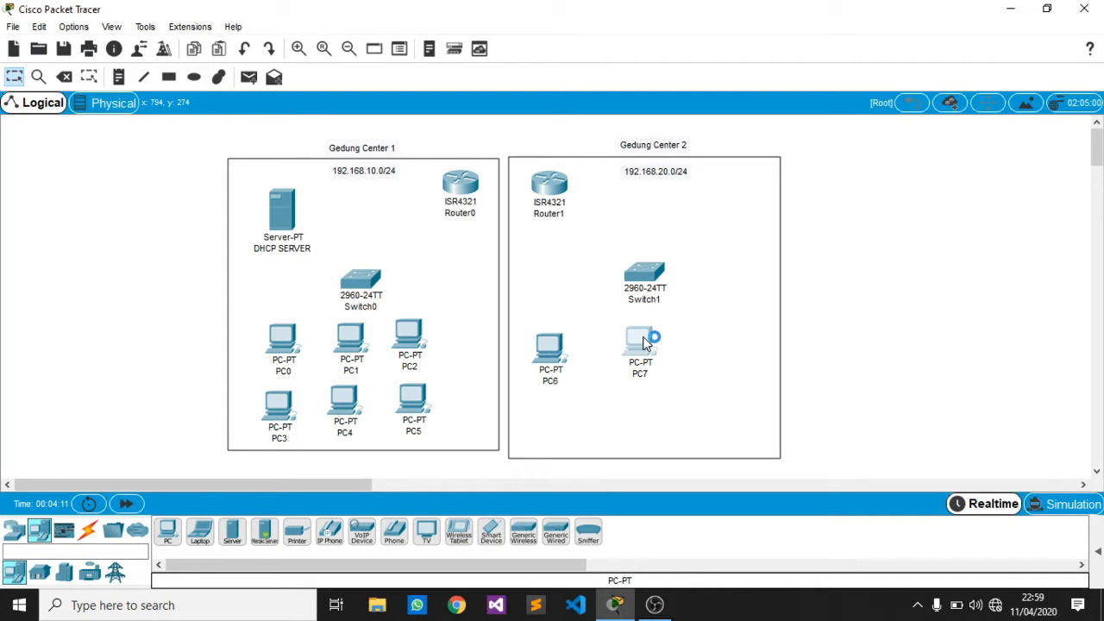
left_click_drag(557, 350, 567, 348)
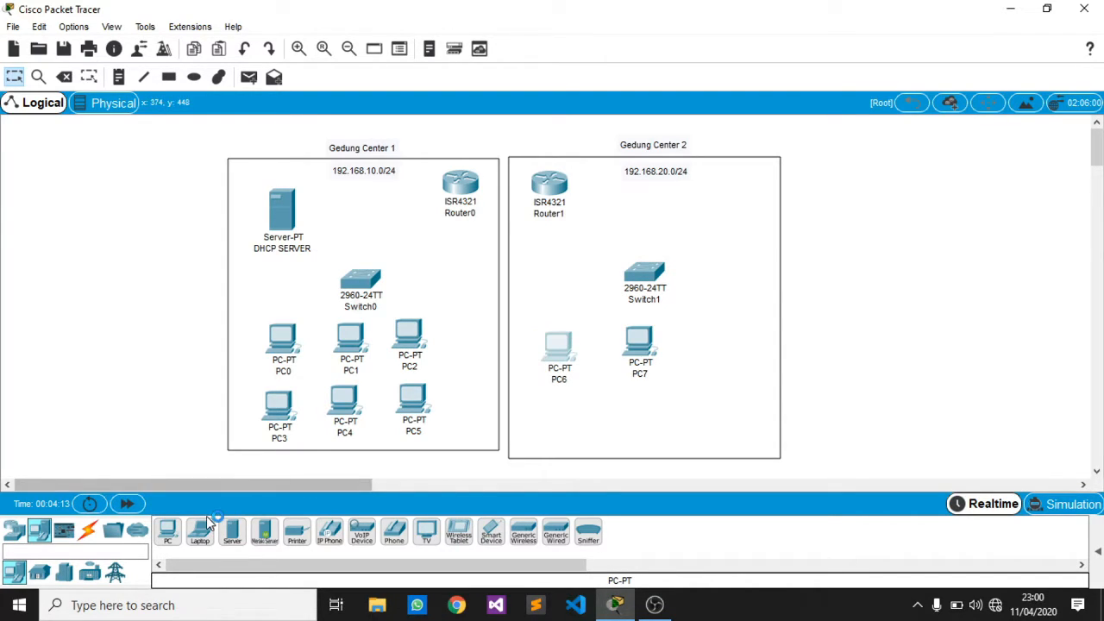
left_click(165, 533)
left_click(724, 338)
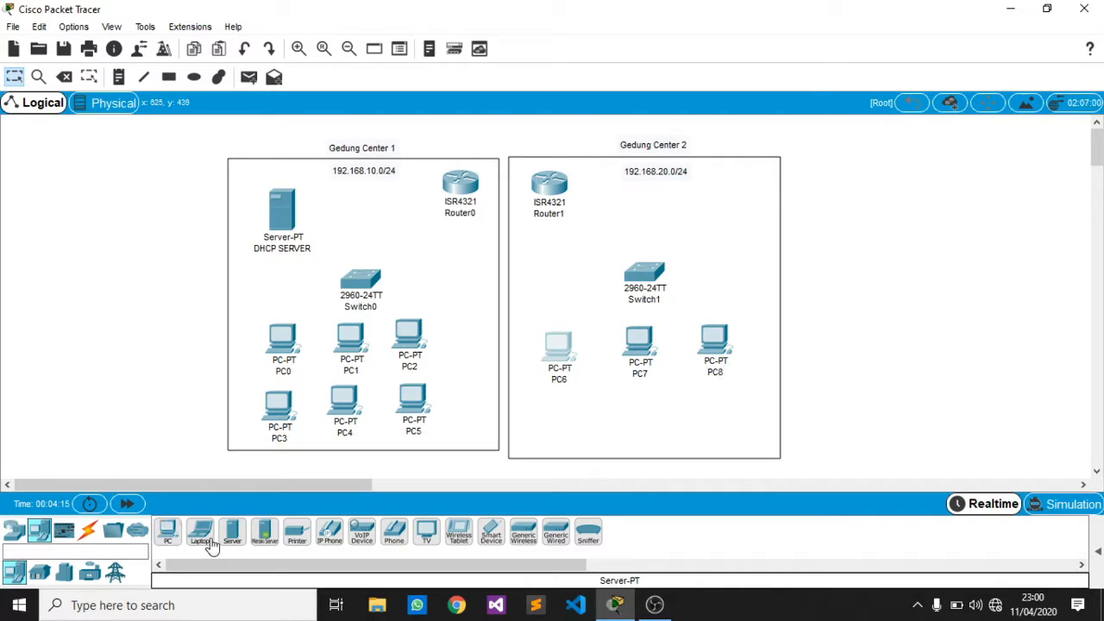
Add a second row of three PCs beneath the first row in Gedung Center 2 and adjust their spacing.
left_click(570, 419)
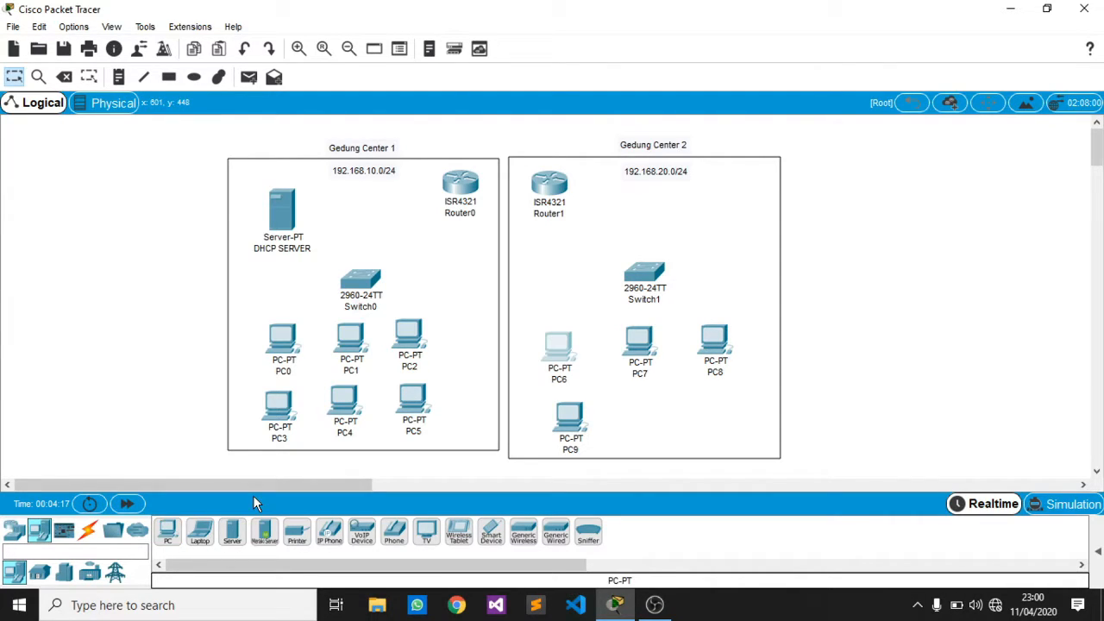
left_click(166, 532)
left_click(634, 416)
left_click_drag(571, 423, 571, 414)
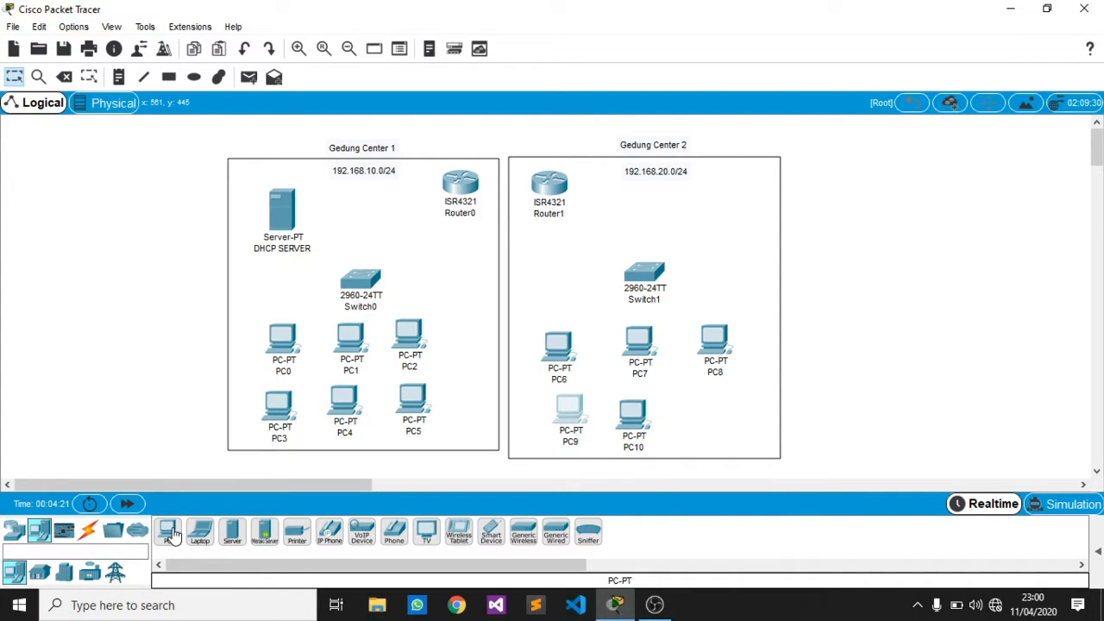
left_click(168, 532)
left_click(690, 410)
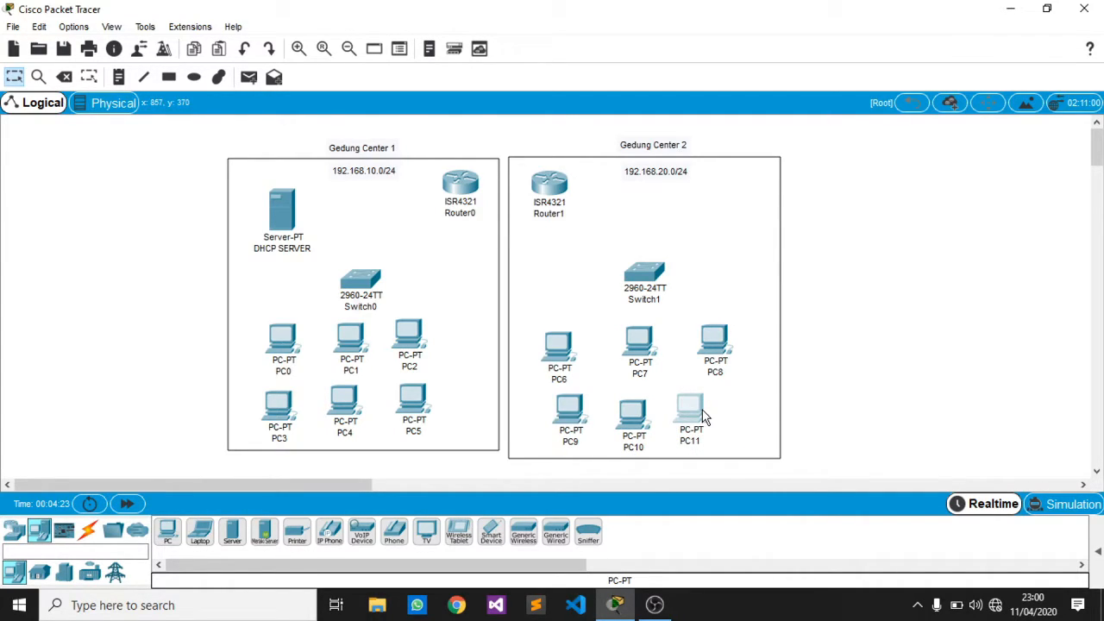
left_click_drag(703, 417, 717, 409)
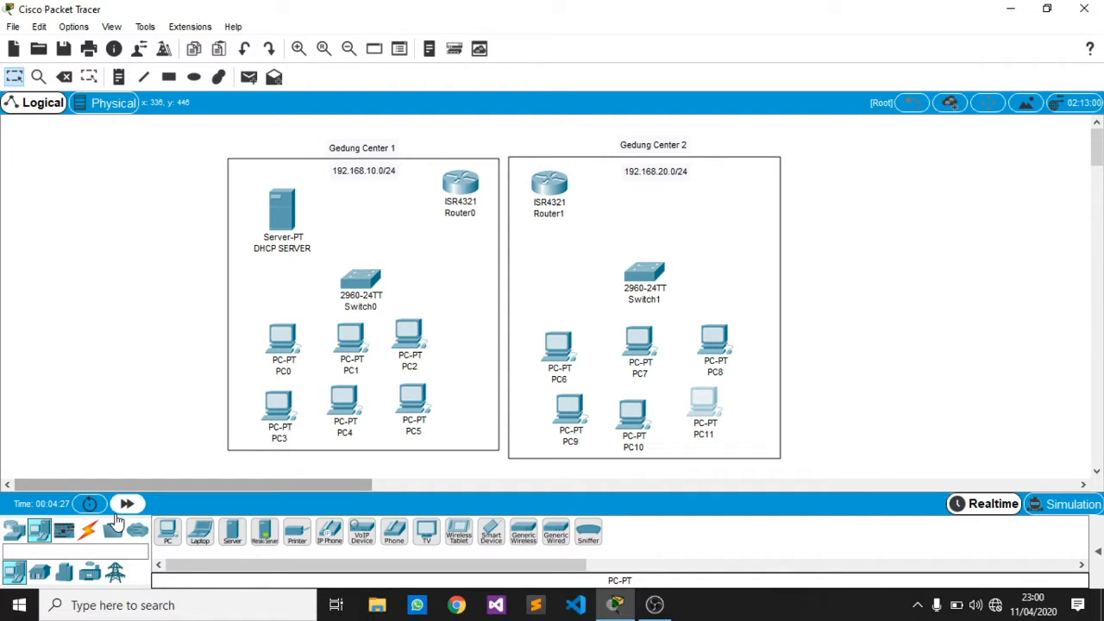
Connect Router0 GigabitEthernet0/0/0 to Router1 GigabitEthernet0/0/0 with a copper cross-over cable.
left_click(88, 530)
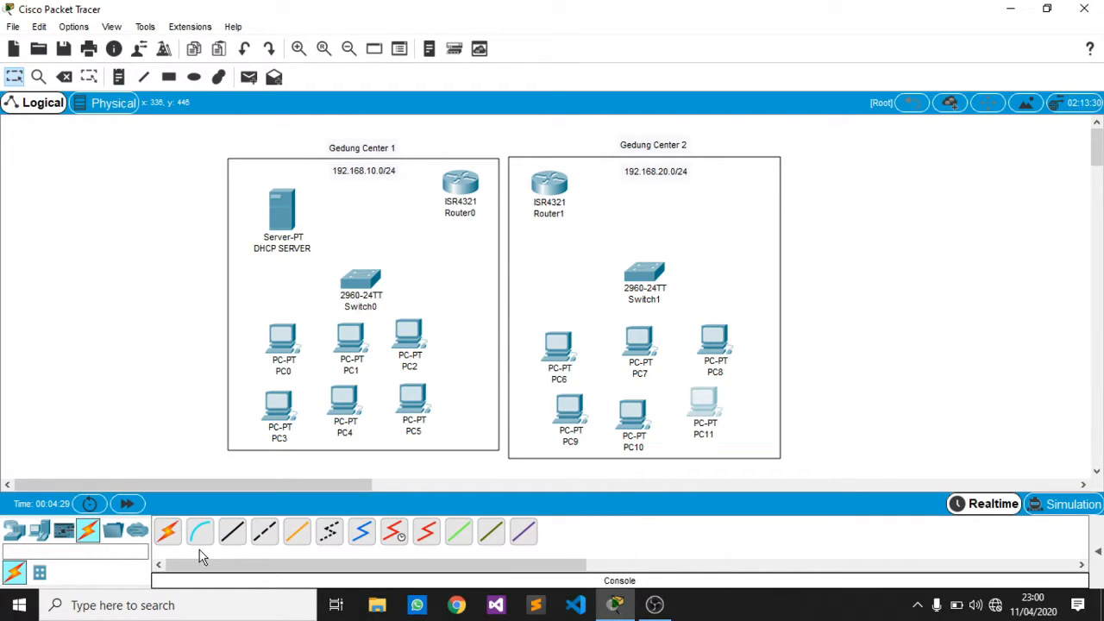
left_click(264, 531)
left_click(457, 183)
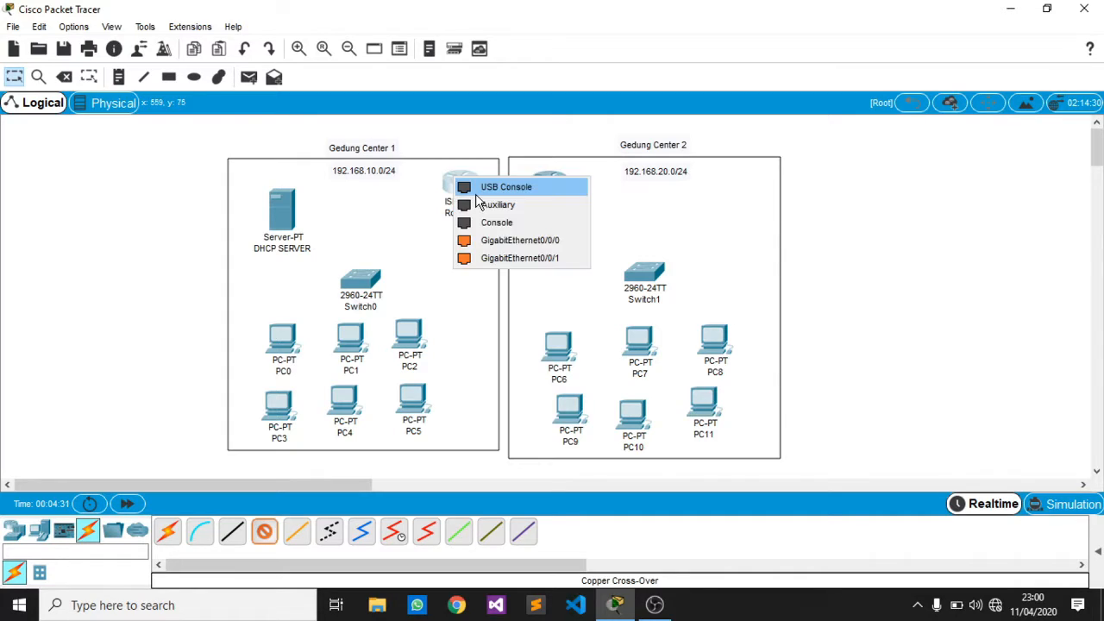
left_click(541, 242)
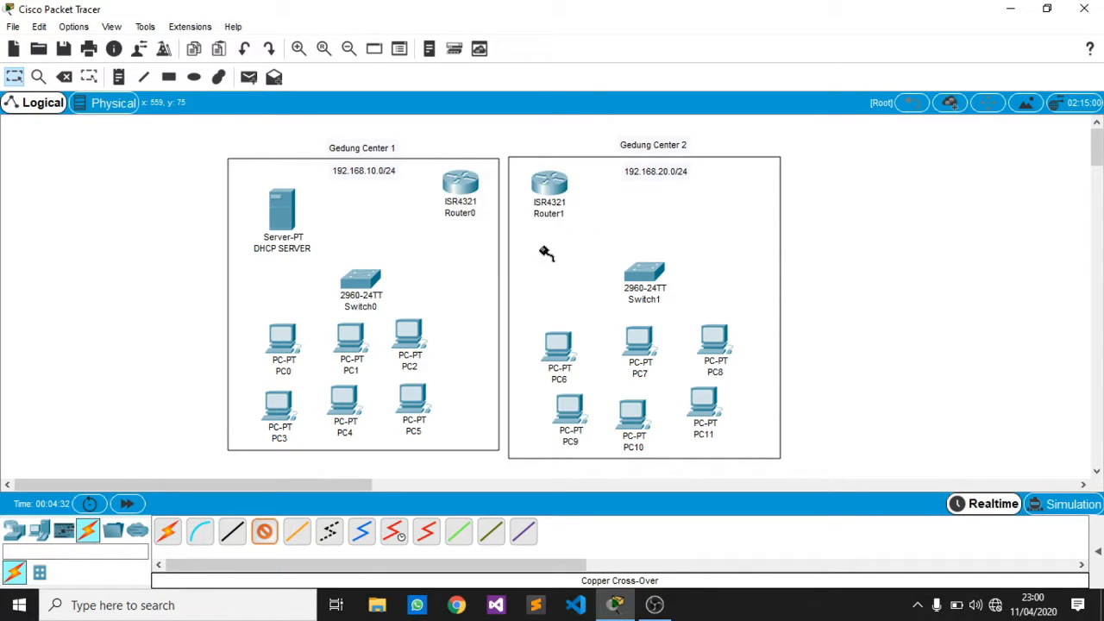
left_click(552, 188)
left_click(578, 250)
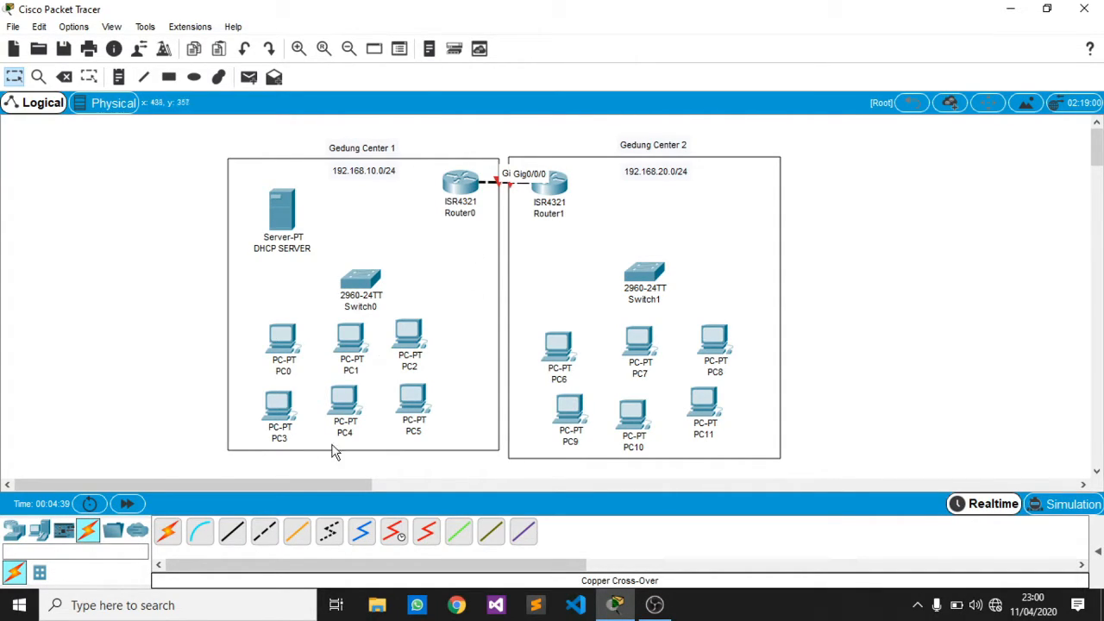
Connect Router0 GigabitEthernet0/0/1 to Switch0 FastEthernet0/24 with a copper straight-through cable.
left_click(235, 534)
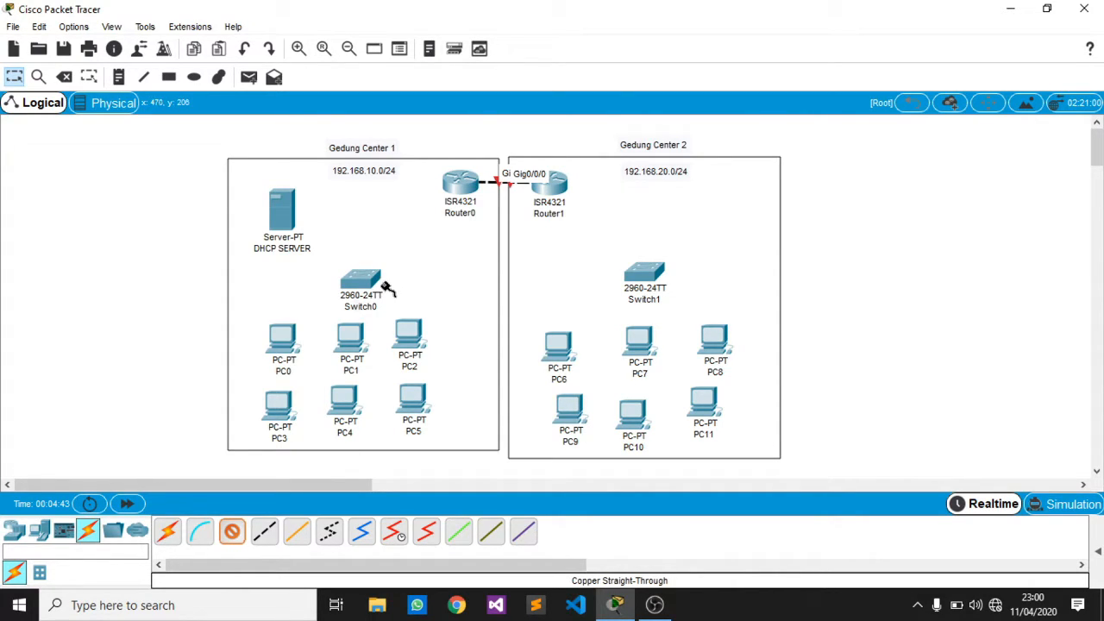
left_click(460, 183)
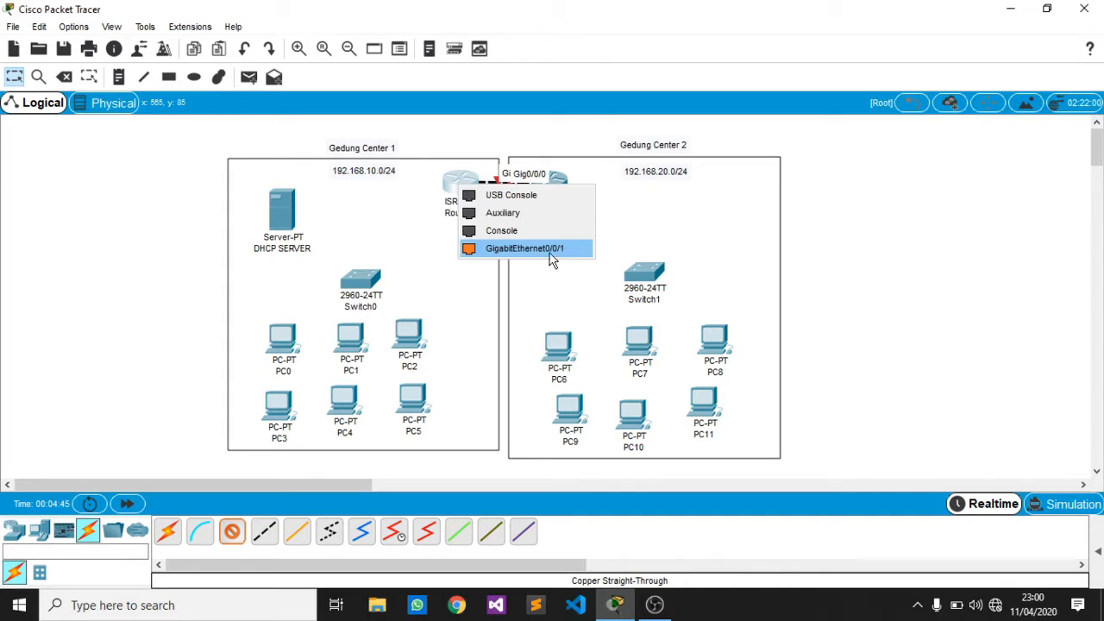
left_click(552, 256)
left_click(360, 279)
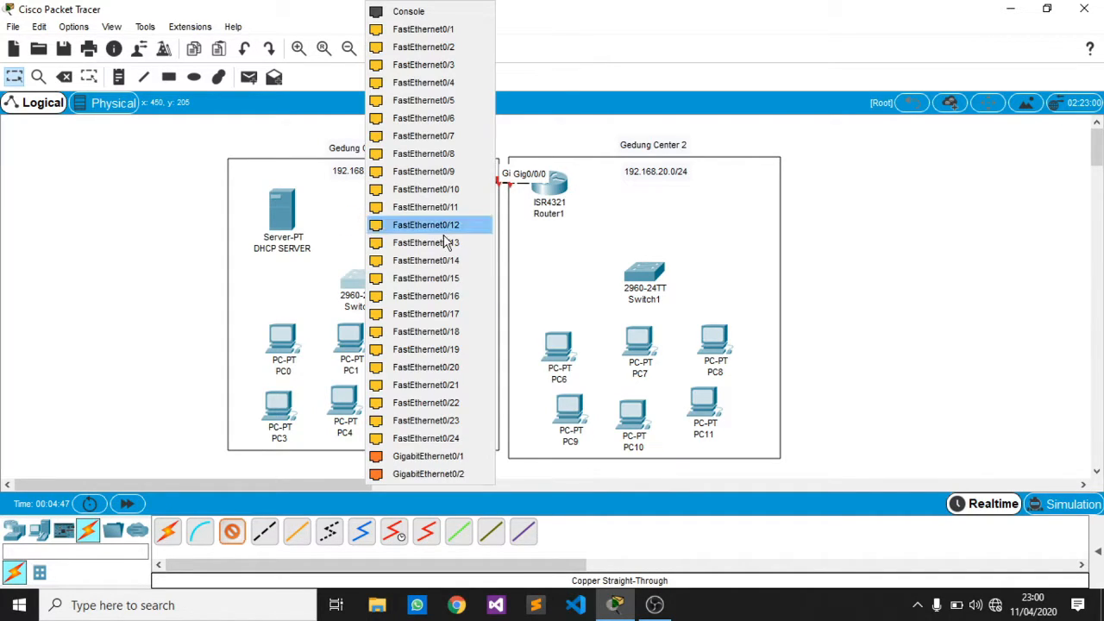
left_click(431, 442)
Connect Router1 GigabitEthernet0/0/1 to Switch1 FastEthernet0/24 with a copper straight-through cable.
left_click(231, 533)
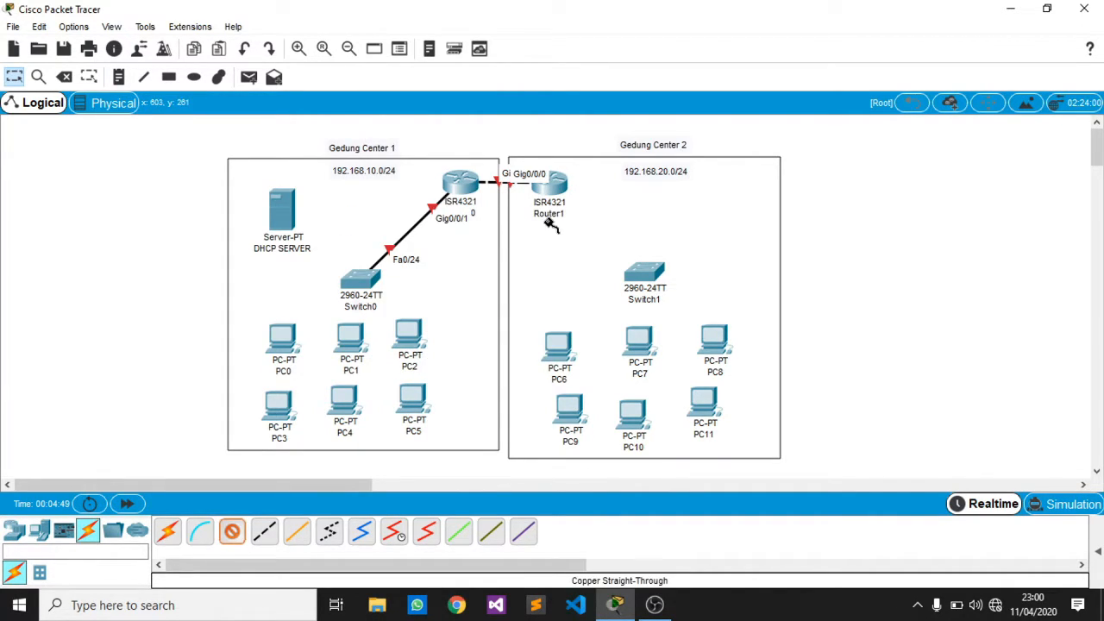
left_click(552, 185)
left_click(638, 247)
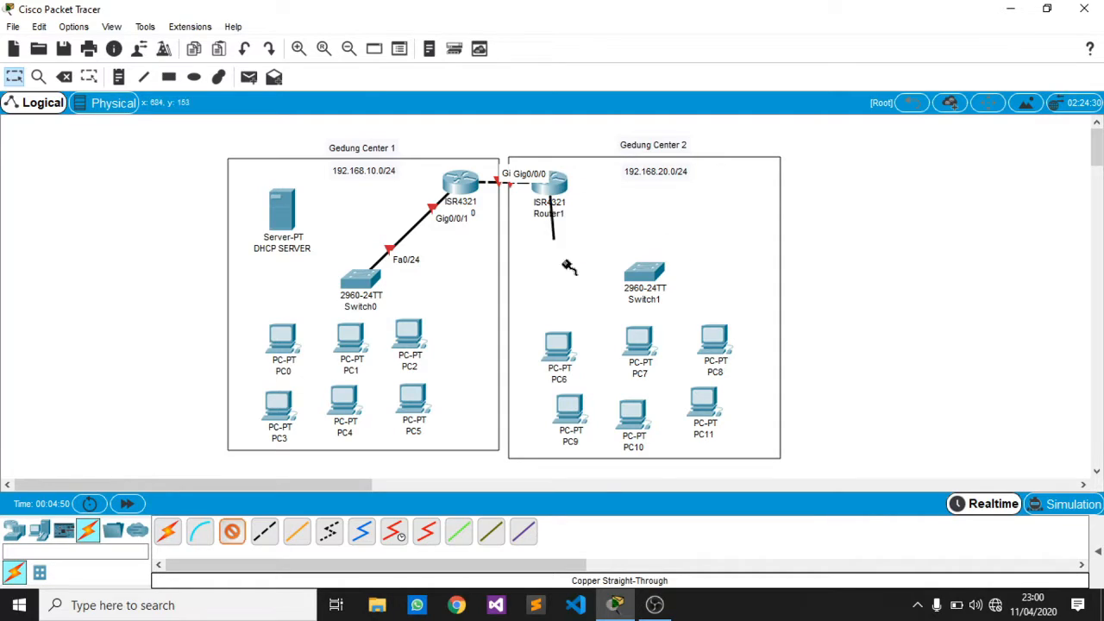
left_click(632, 281)
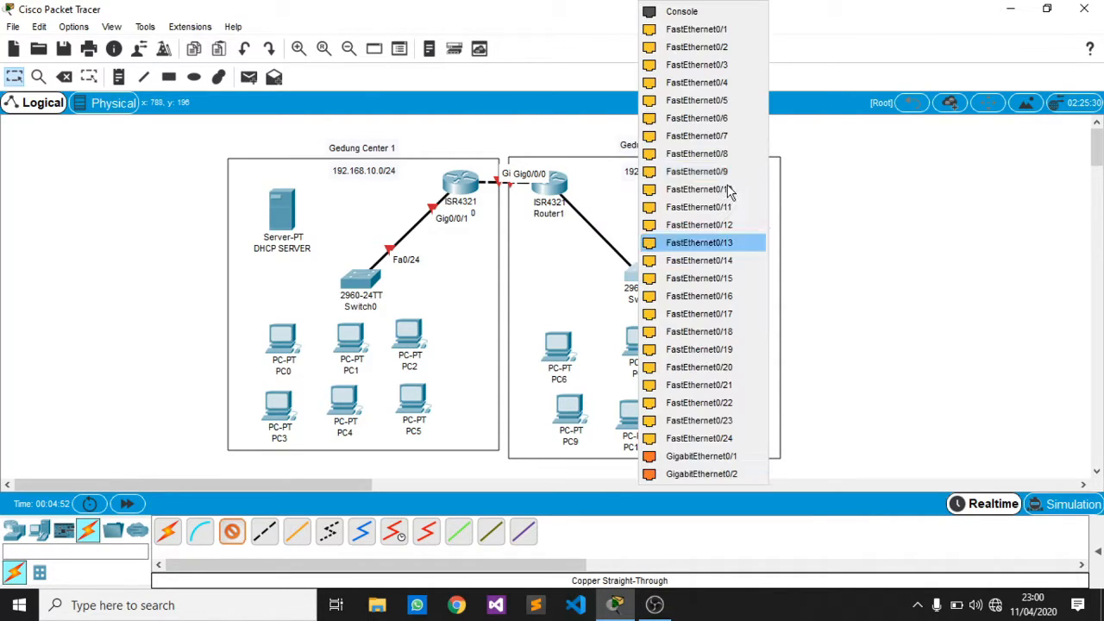
left_click(723, 441)
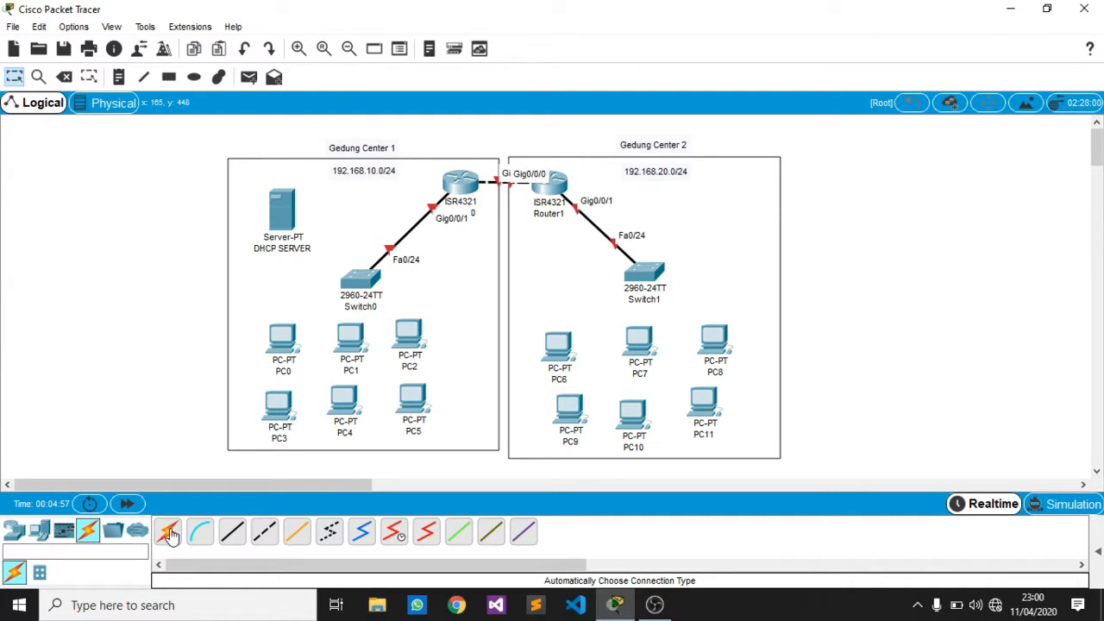
Connect the DHCP SERVER's FastEthernet0 to Switch0 FastEthernet0/1 with a copper straight-through cable.
left_click(232, 531)
left_click(283, 211)
left_click(338, 214)
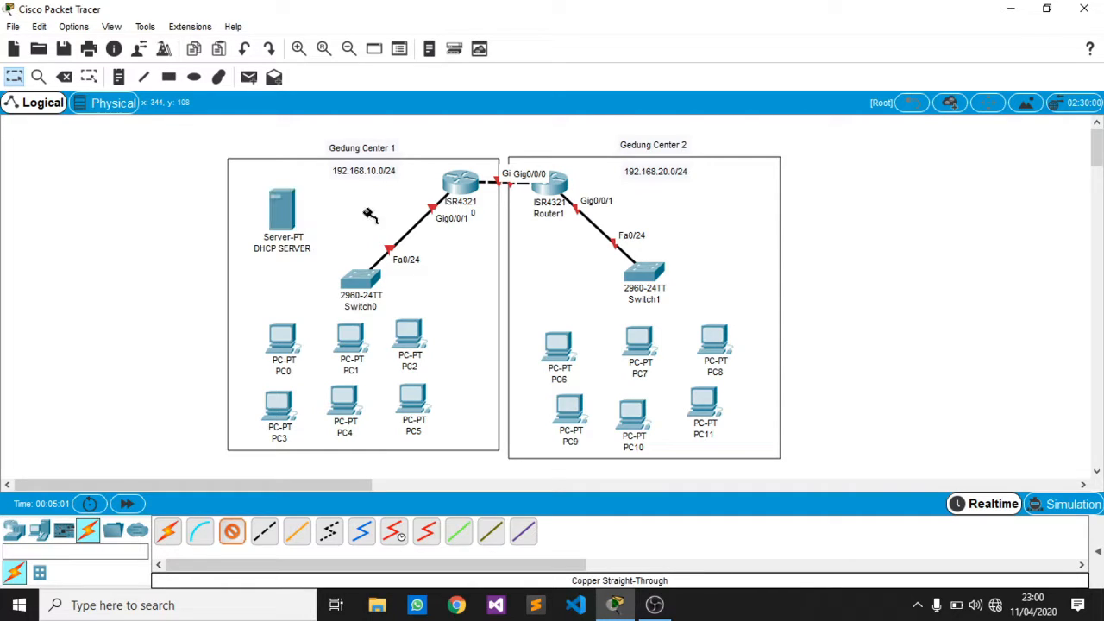
left_click(363, 285)
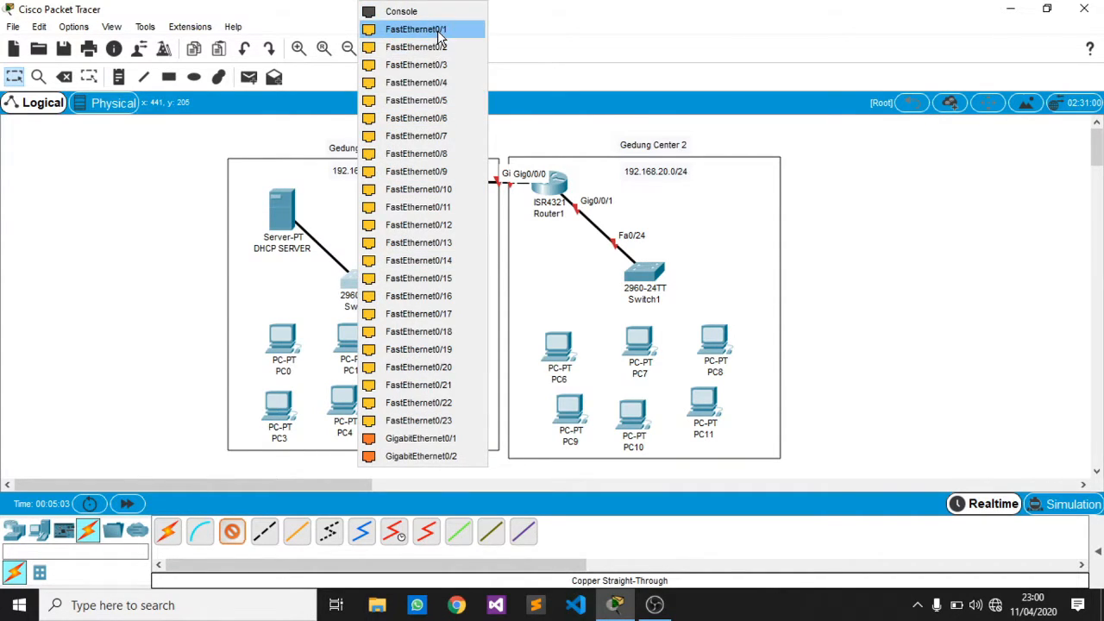
left_click(431, 28)
Connect PC0 FastEthernet0 to Switch0 FastEthernet0/2 with a copper straight-through cable.
left_click(232, 532)
left_click(284, 344)
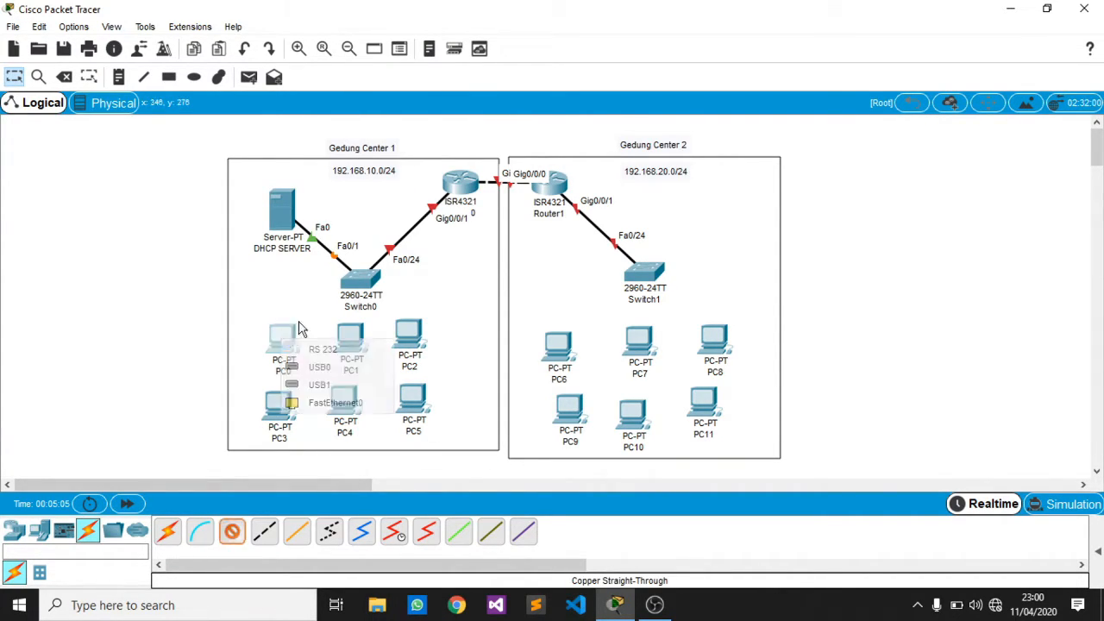
left_click(337, 403)
left_click(362, 280)
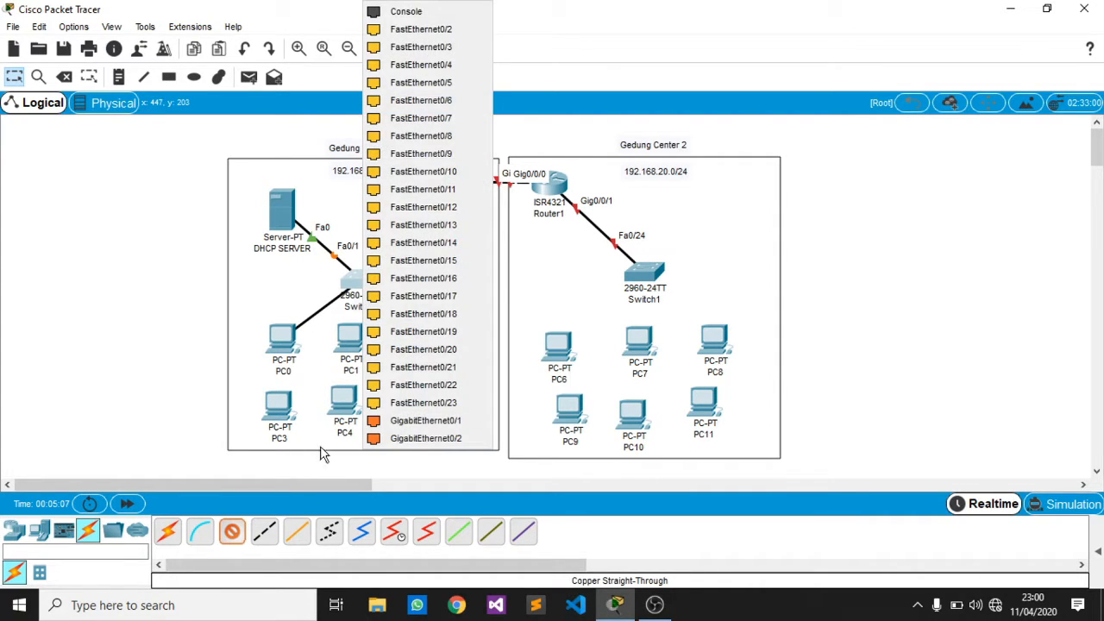
left_click(421, 29)
Connect Switch0 FastEthernet0/3 to PC1 FastEthernet0 with a copper straight-through cable.
left_click(232, 532)
left_click(355, 280)
left_click(458, 30)
left_click(352, 345)
Connect Switch0 FastEthernet0/4 to PC2 FastEthernet0 with a copper straight-through cable.
left_click(231, 535)
left_click(364, 287)
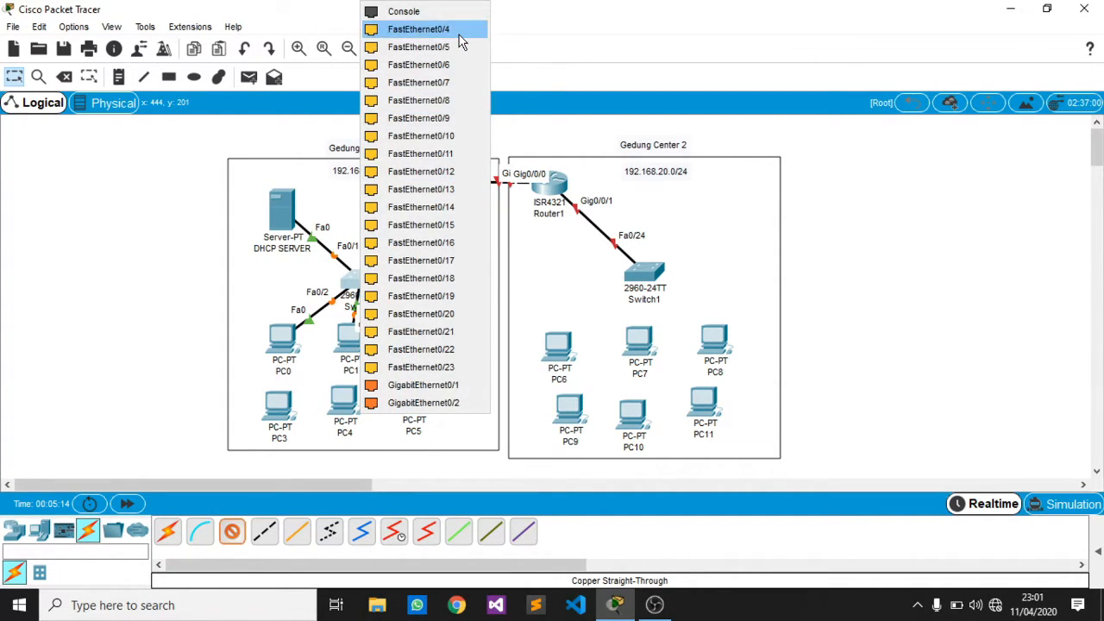
left_click(459, 34)
left_click(409, 333)
left_click(444, 404)
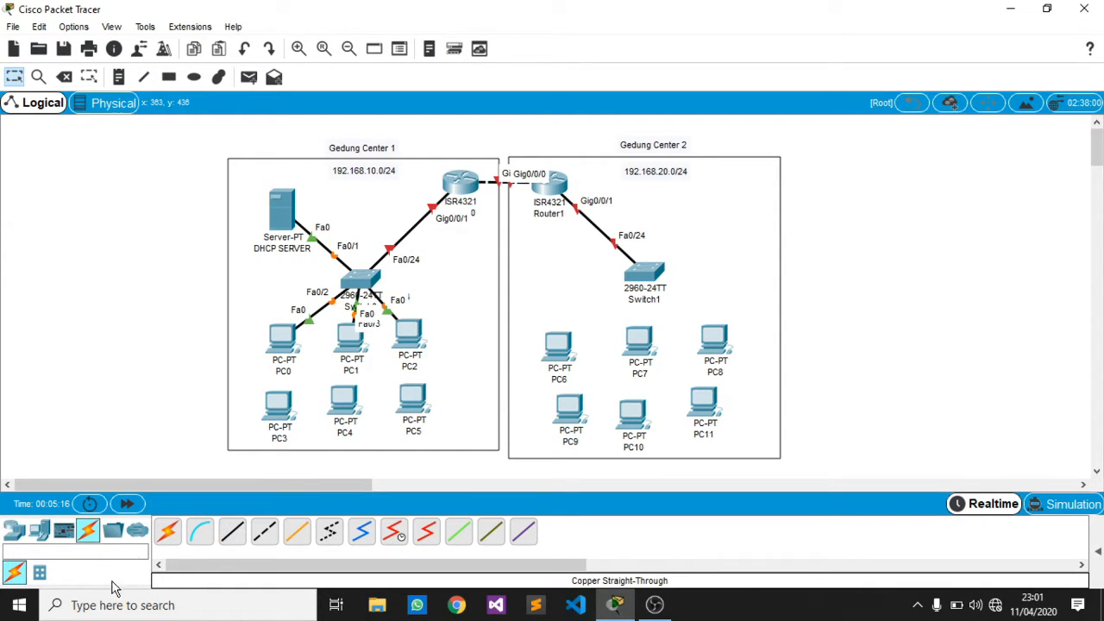
Connect Switch0 FastEthernet0/5 to PC3 FastEthernet0 with a copper straight-through cable.
left_click(231, 532)
left_click(367, 285)
left_click(459, 38)
left_click(279, 402)
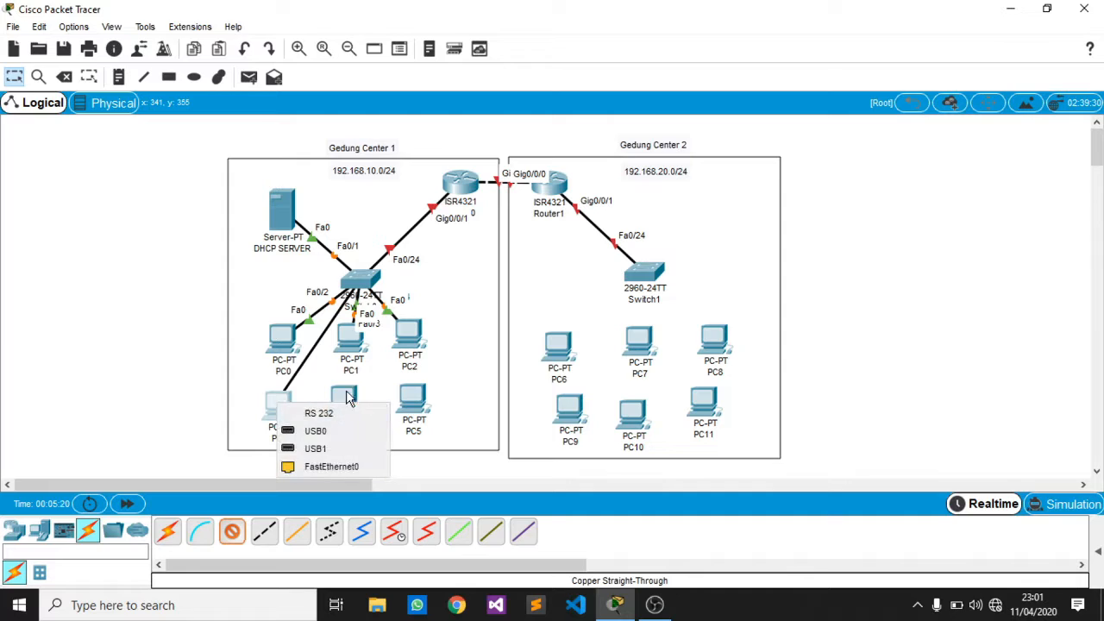
left_click(345, 465)
Connect Switch0 FastEthernet0/6 to PC4 FastEthernet0 with a copper straight-through cable.
left_click(232, 531)
left_click(365, 283)
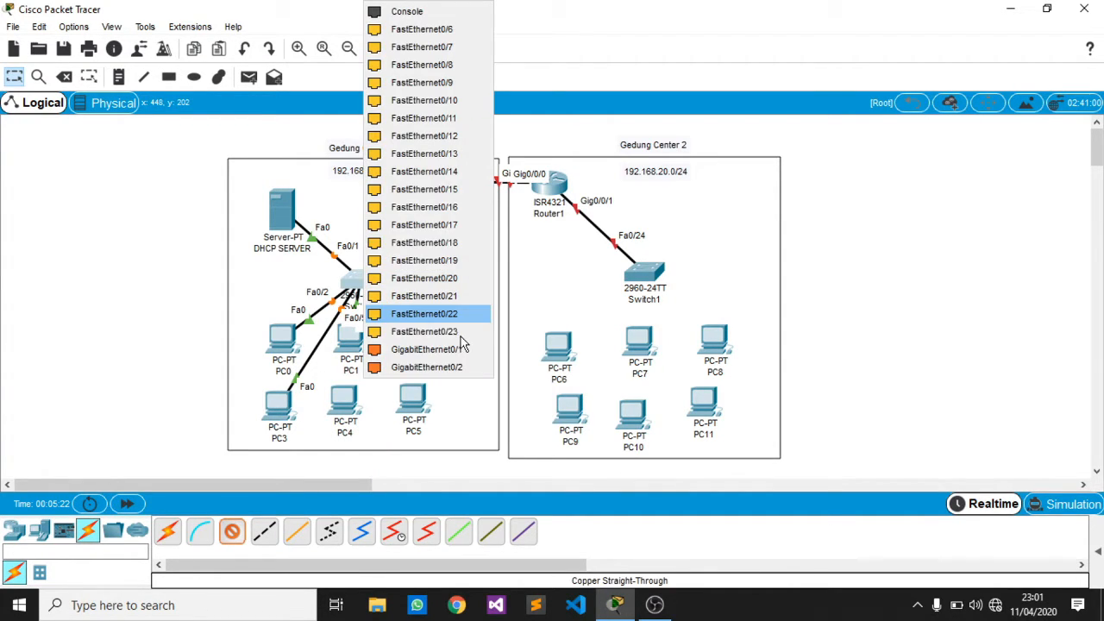
left_click(423, 29)
left_click(347, 400)
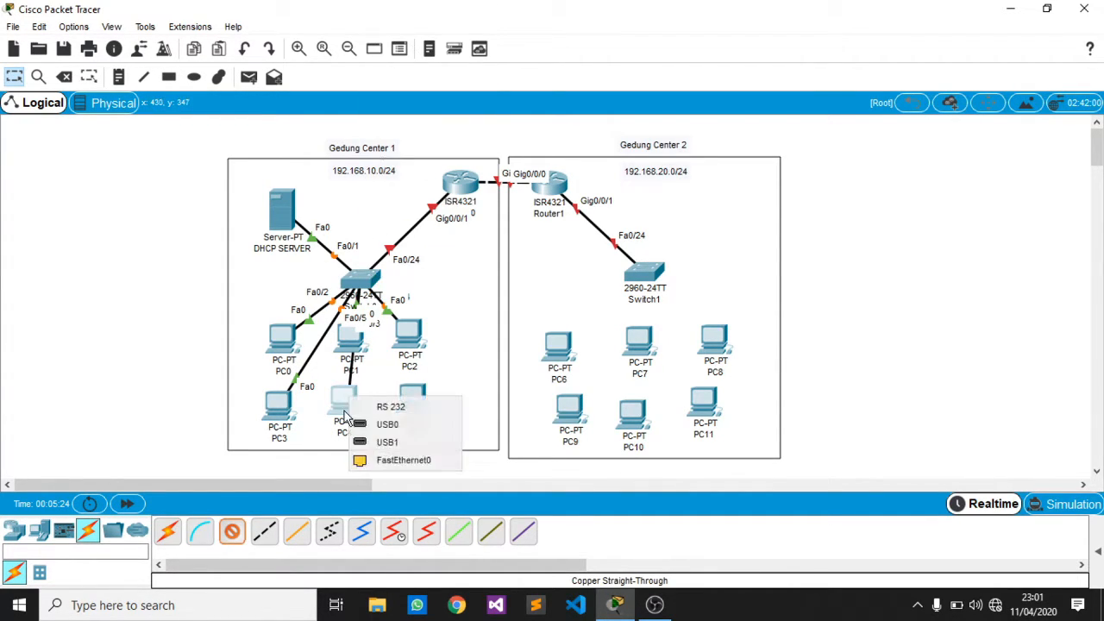
left_click(403, 461)
Connect Switch0 FastEthernet0/7 to PC5 FastEthernet0 with a copper straight-through cable.
left_click(232, 532)
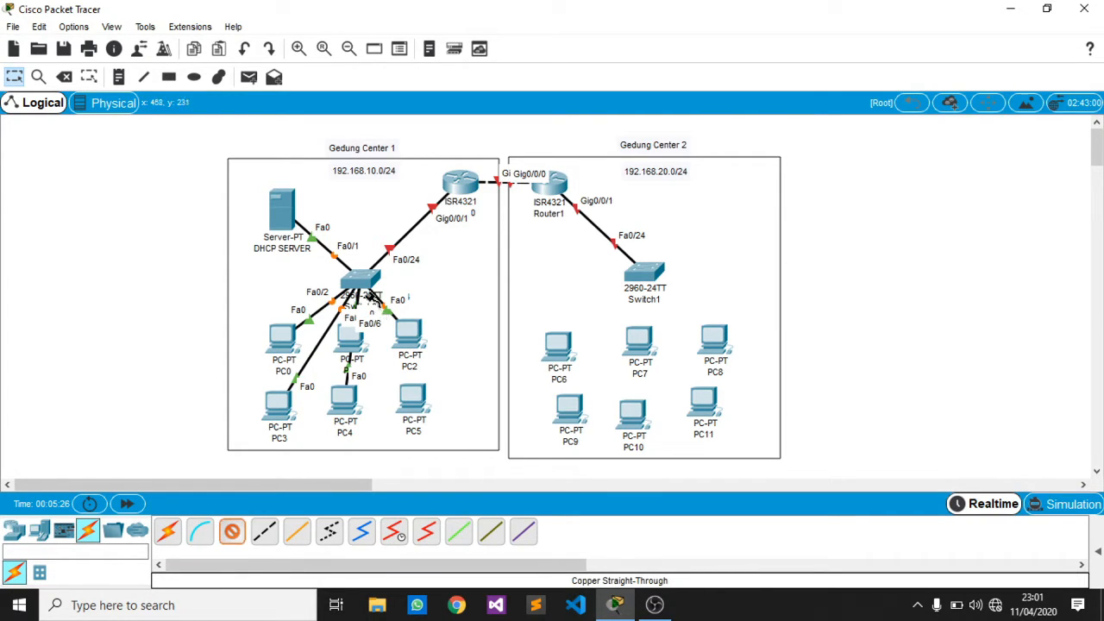
left_click(360, 283)
left_click(451, 27)
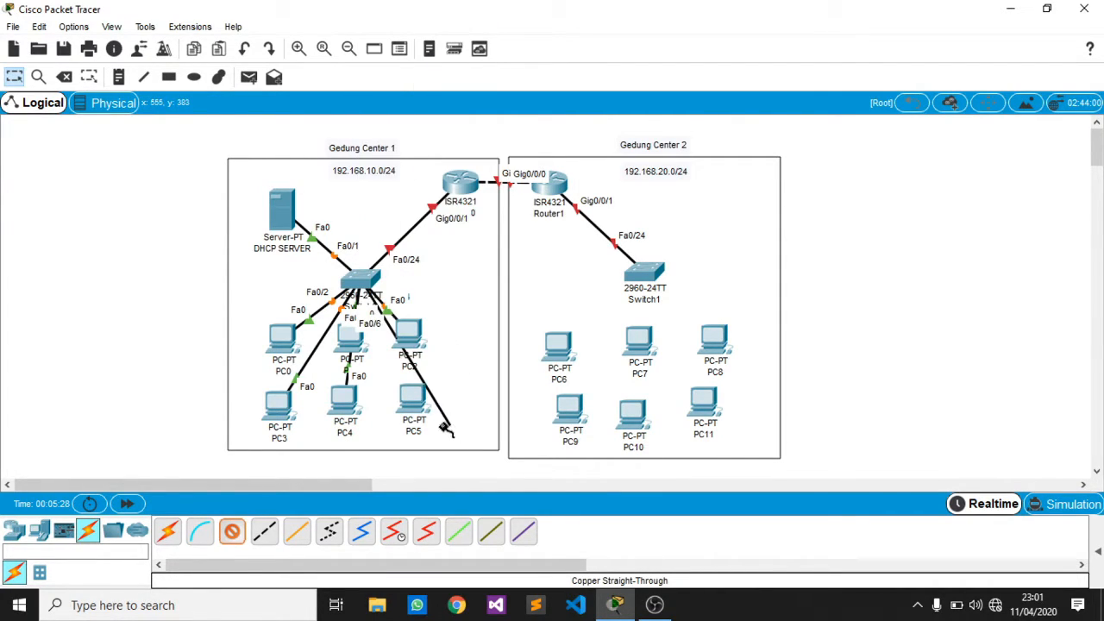
left_click(429, 413)
left_click(452, 471)
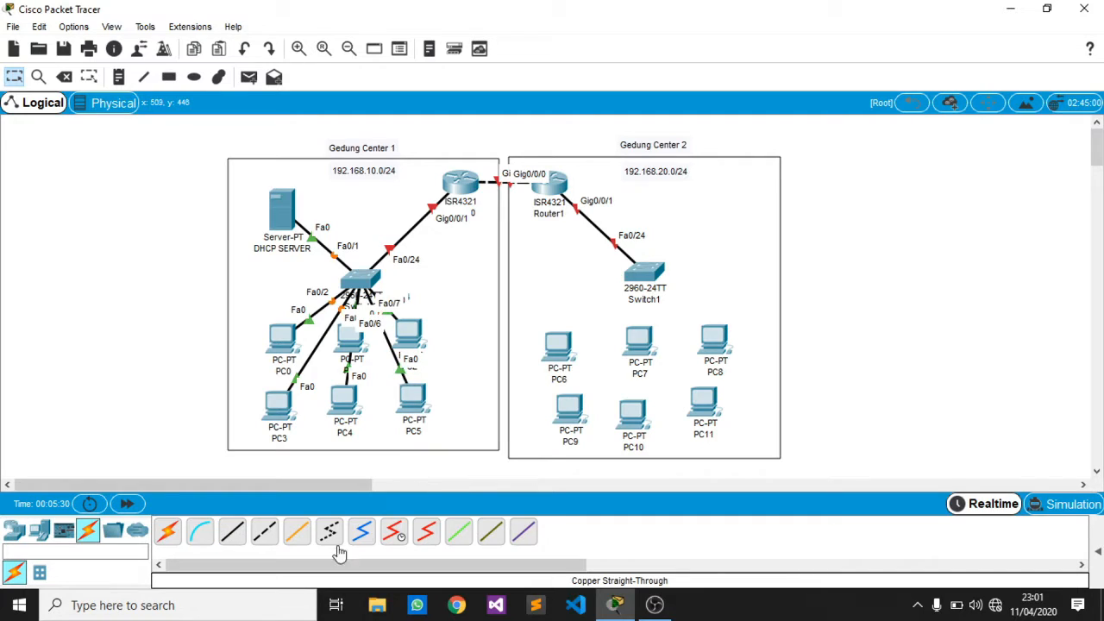
Connect Switch1 FastEthernet0/1 to PC6 FastEthernet0 with a copper straight-through cable.
left_click(232, 532)
left_click(646, 275)
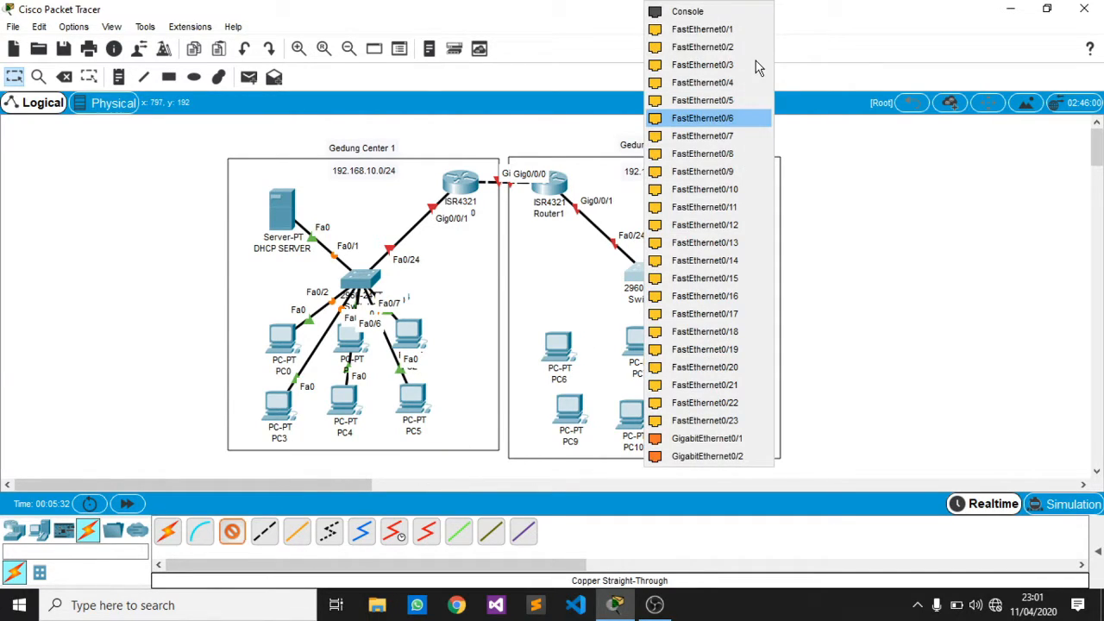
left_click(735, 32)
left_click(563, 341)
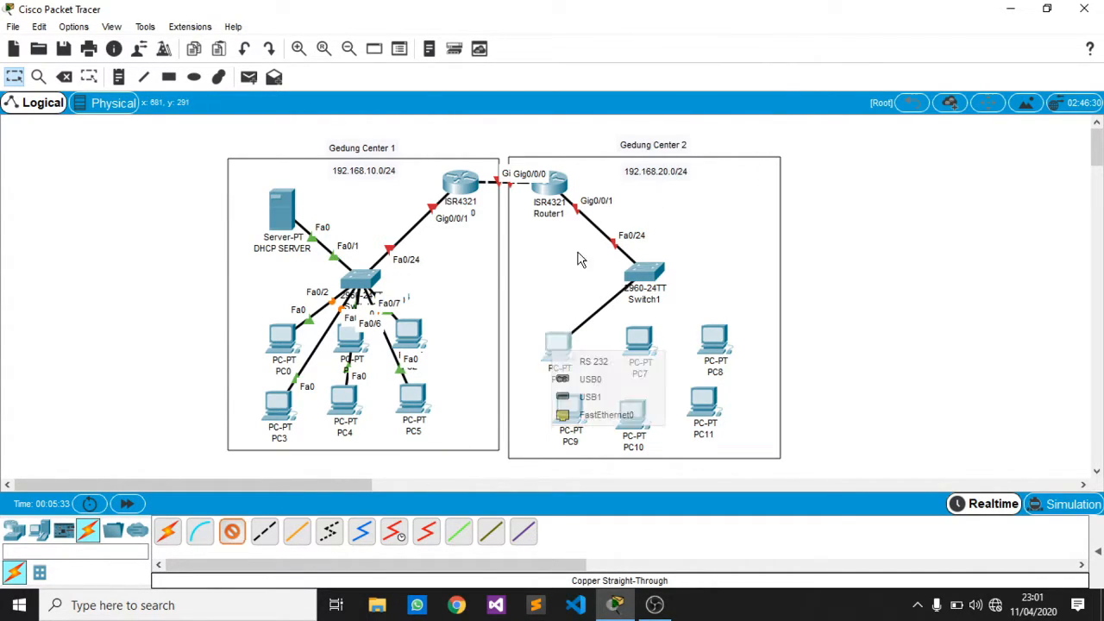
left_click(617, 412)
Connect Switch1 FastEthernet0/2 to PC7 FastEthernet0 with a copper straight-through cable.
left_click(231, 532)
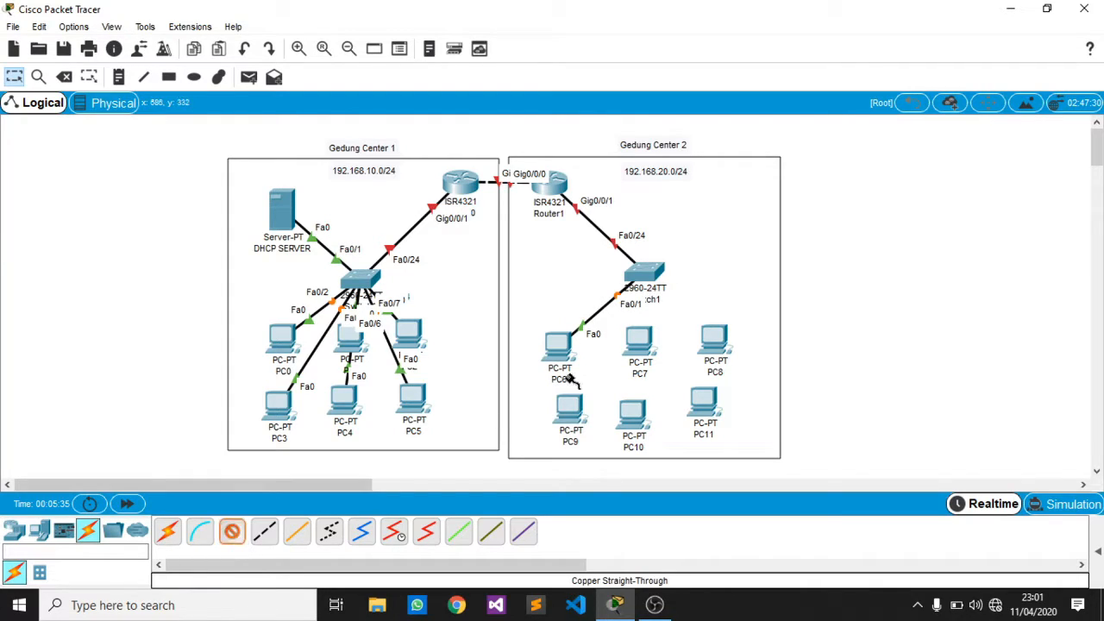
left_click(646, 274)
left_click(704, 29)
left_click(642, 345)
left_click(690, 413)
Connect Switch1 FastEthernet0/3 to PC8 FastEthernet0 with a copper straight-through cable.
left_click(231, 532)
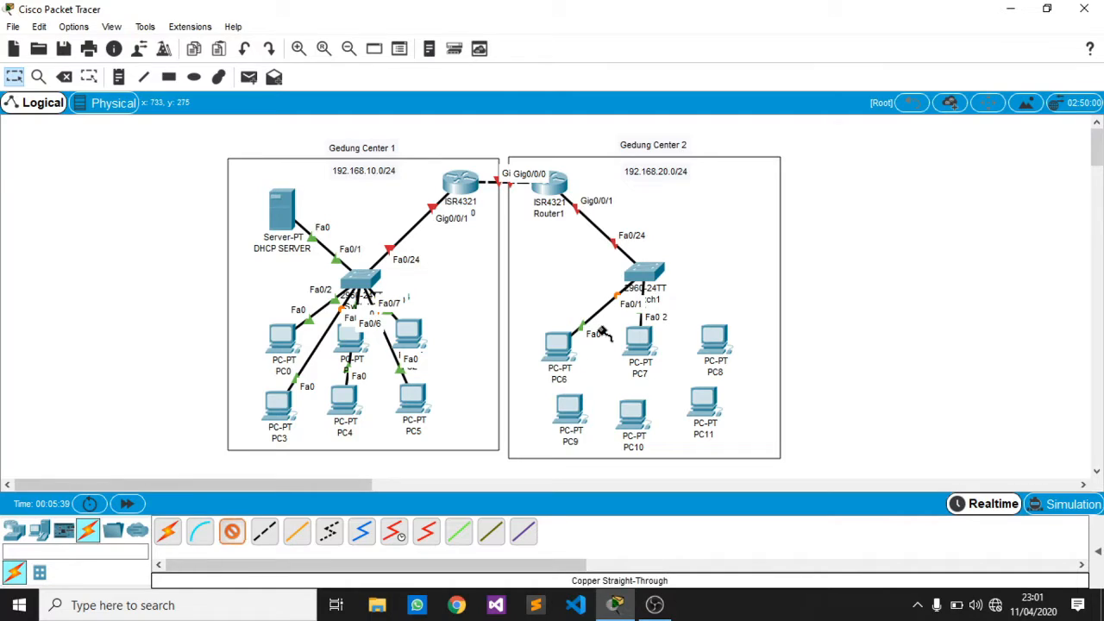
left_click(642, 270)
left_click(729, 33)
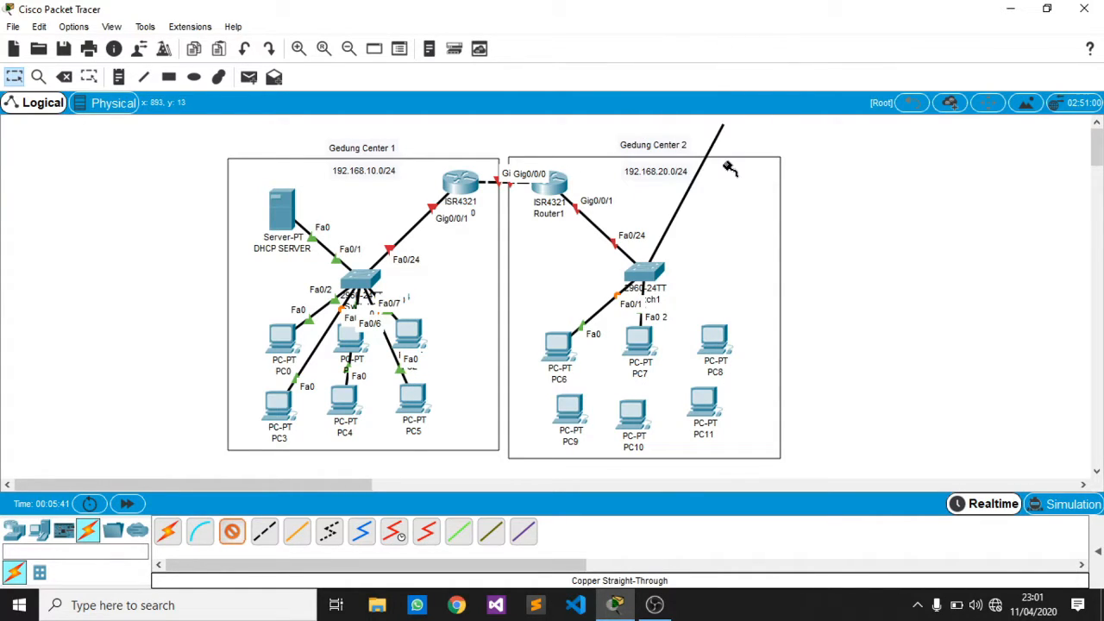
left_click(723, 356)
left_click(756, 411)
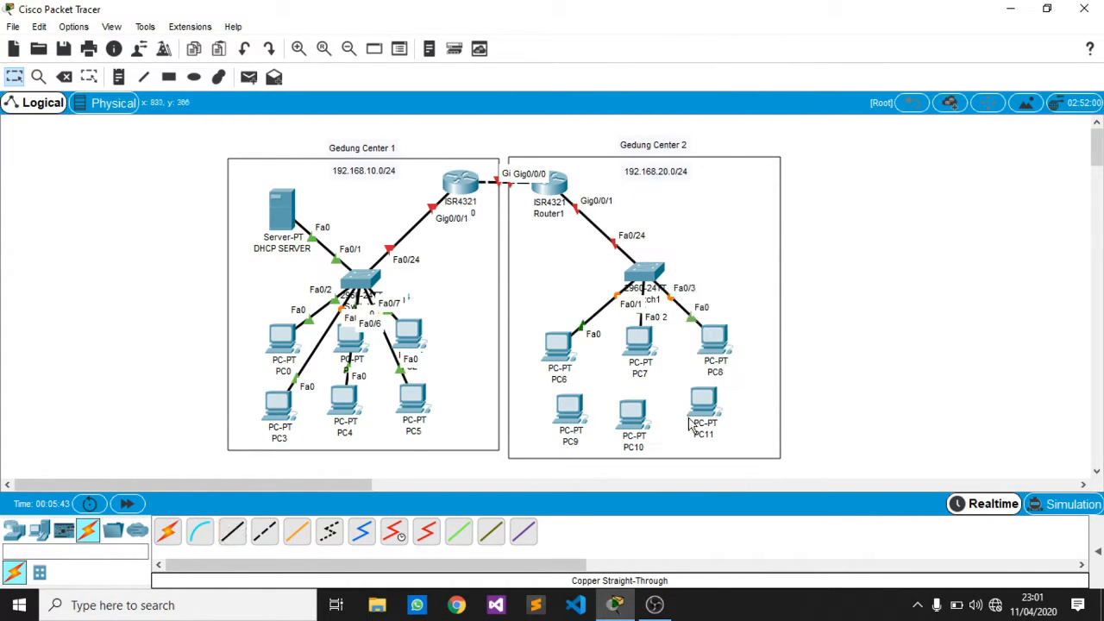
Connect Switch1 FastEthernet0/4 to PC9 FastEthernet0 with a copper straight-through cable.
left_click(231, 532)
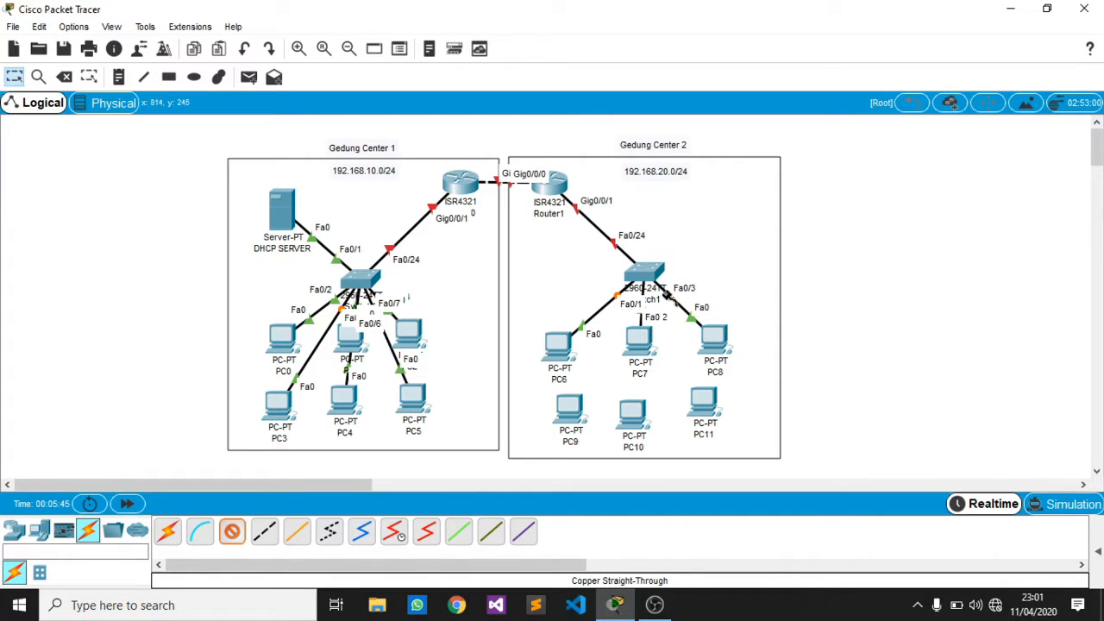
left_click(648, 275)
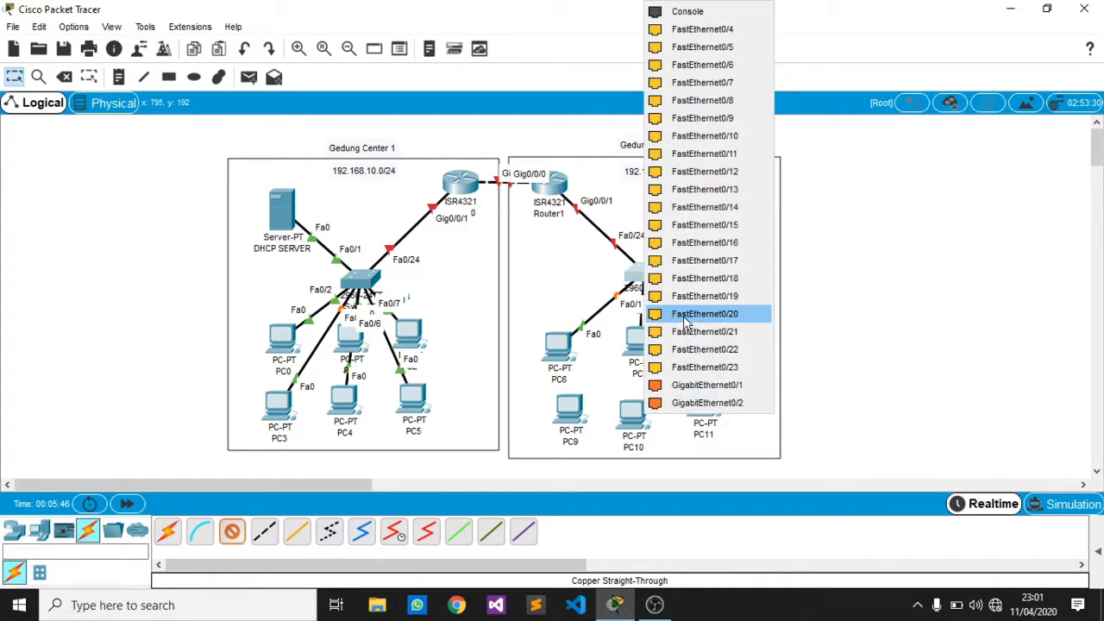
left_click(713, 43)
left_click(571, 416)
left_click(623, 482)
Connect Switch1 FastEthernet0/5 to PC10 FastEthernet0 with a copper straight-through cable.
left_click(231, 531)
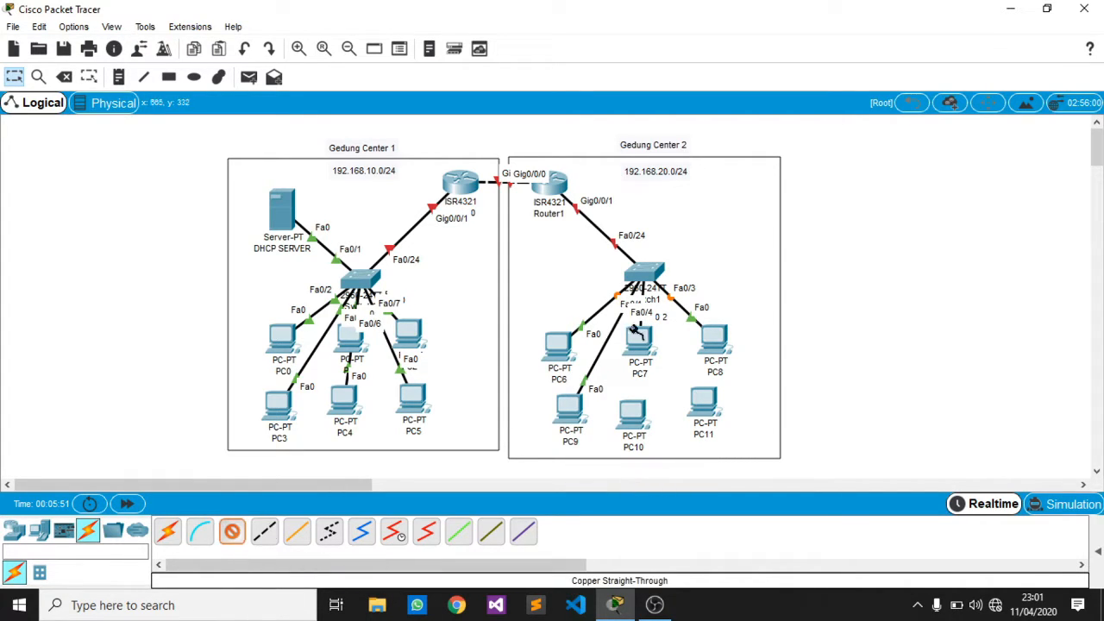
left_click(653, 273)
left_click(713, 43)
left_click(639, 425)
left_click(684, 476)
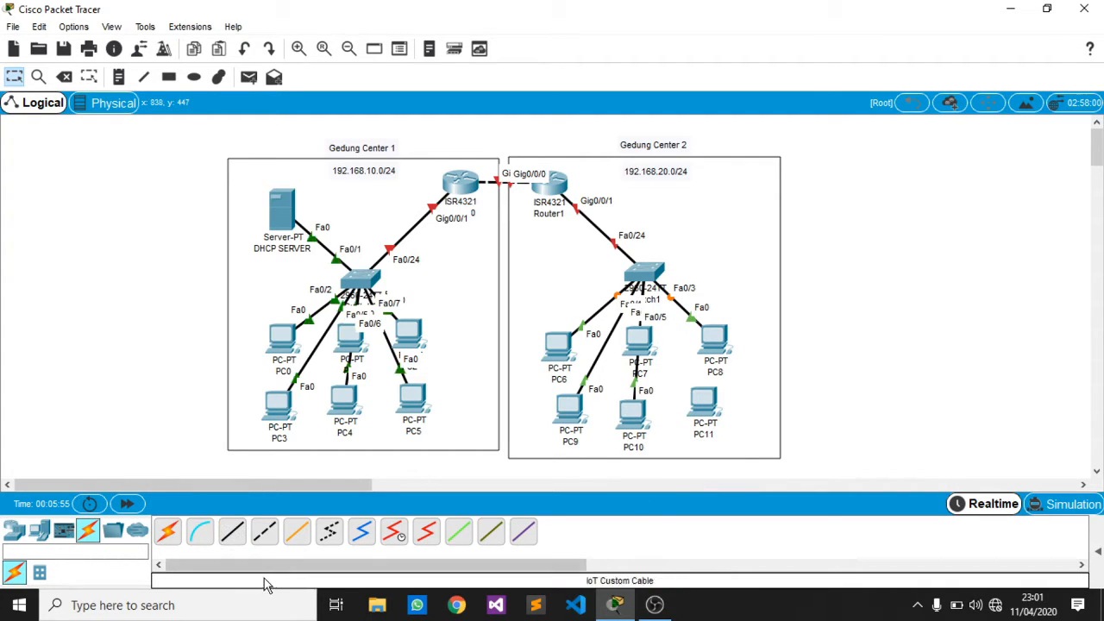
Connect Switch1 FastEthernet0/6 to PC11 FastEthernet0 with a copper straight-through cable.
left_click(231, 532)
left_click(654, 276)
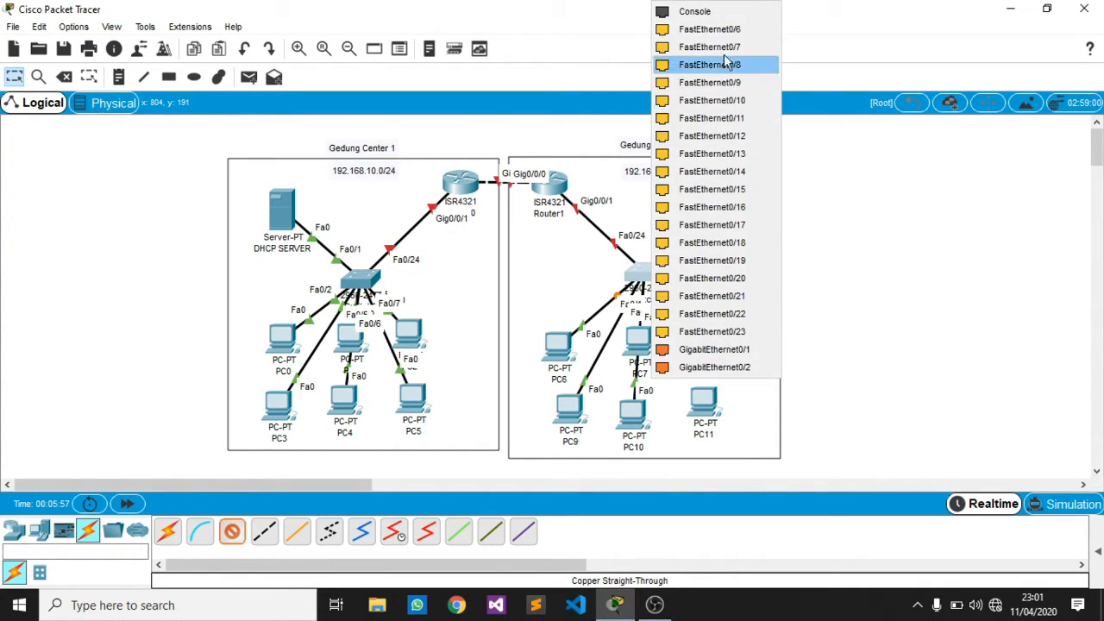
left_click(725, 33)
left_click(703, 410)
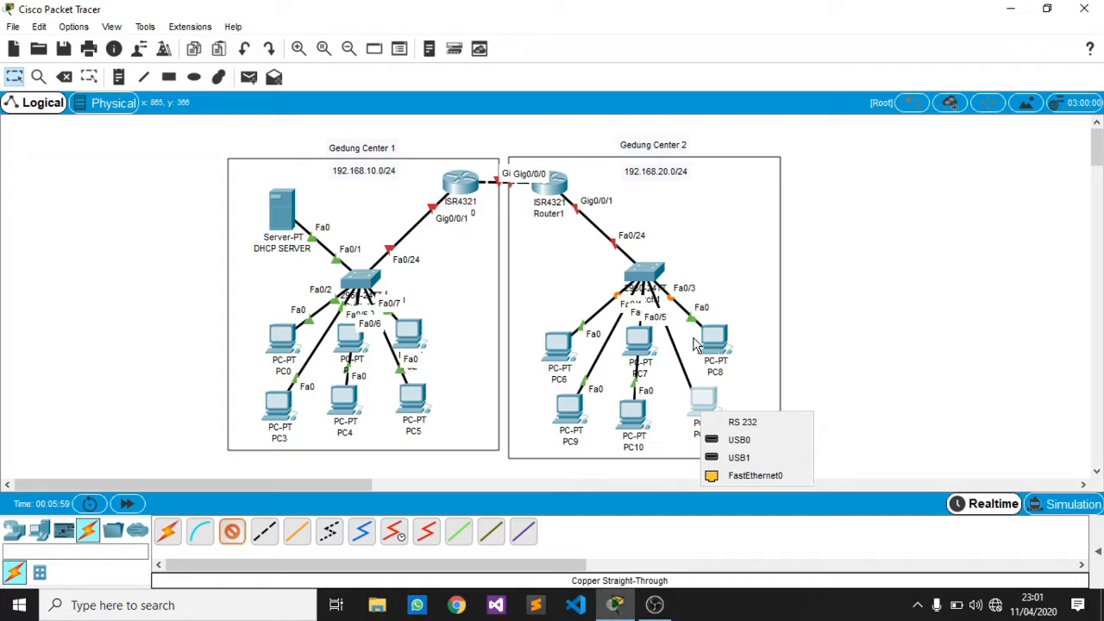
left_click(738, 477)
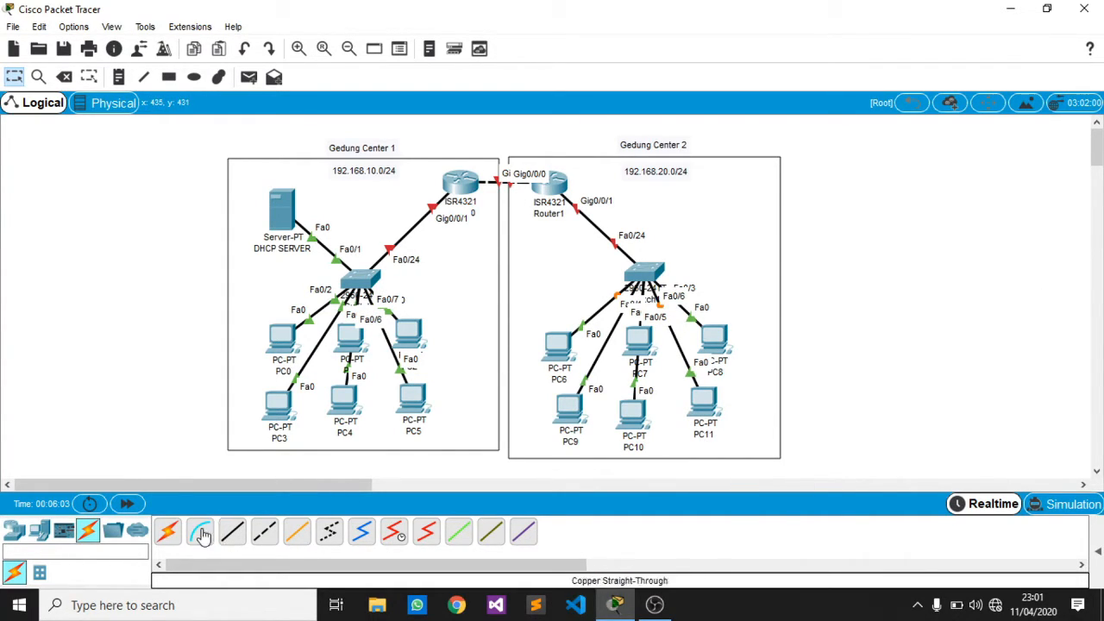
Add the note 10.10.10.0/8 above the link between the two routers and adjust its position.
left_click(121, 79)
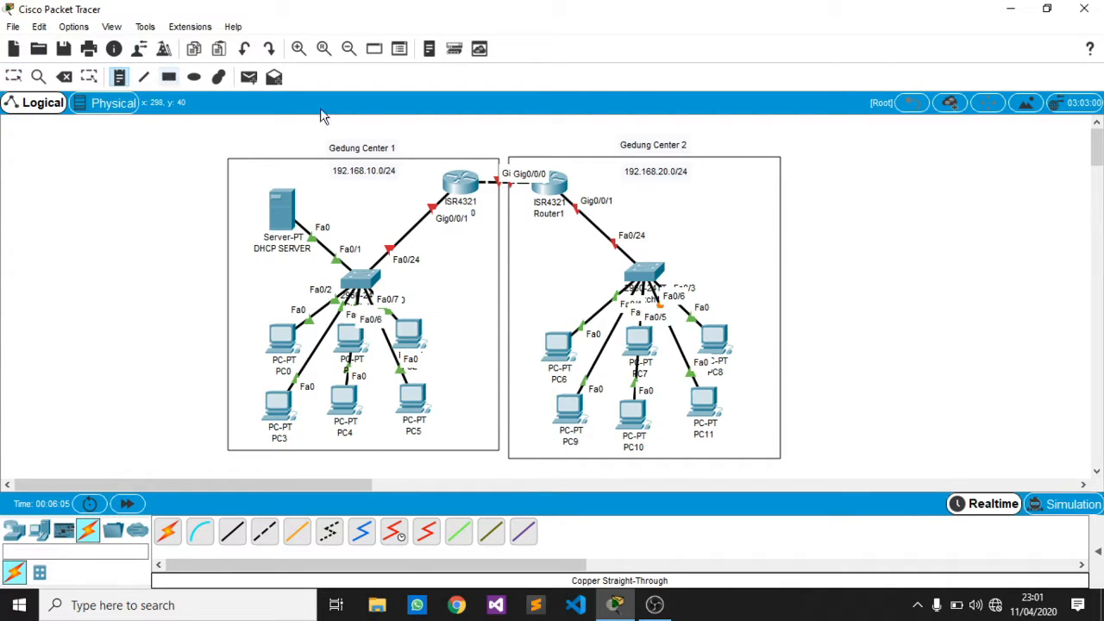
left_click(487, 135)
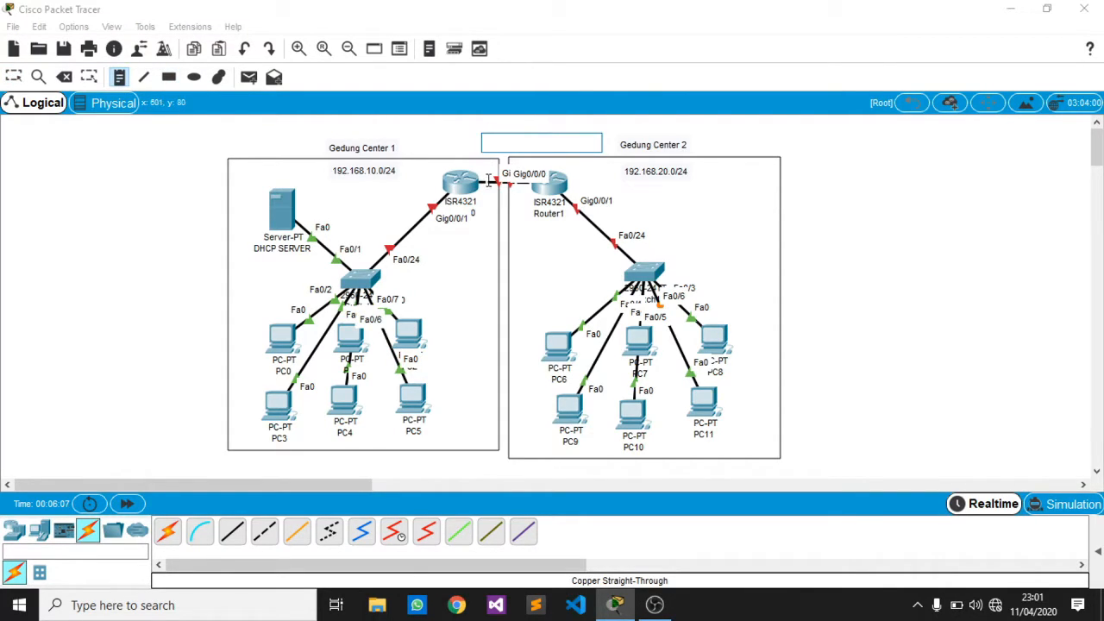
type("10.10.10.0/8")
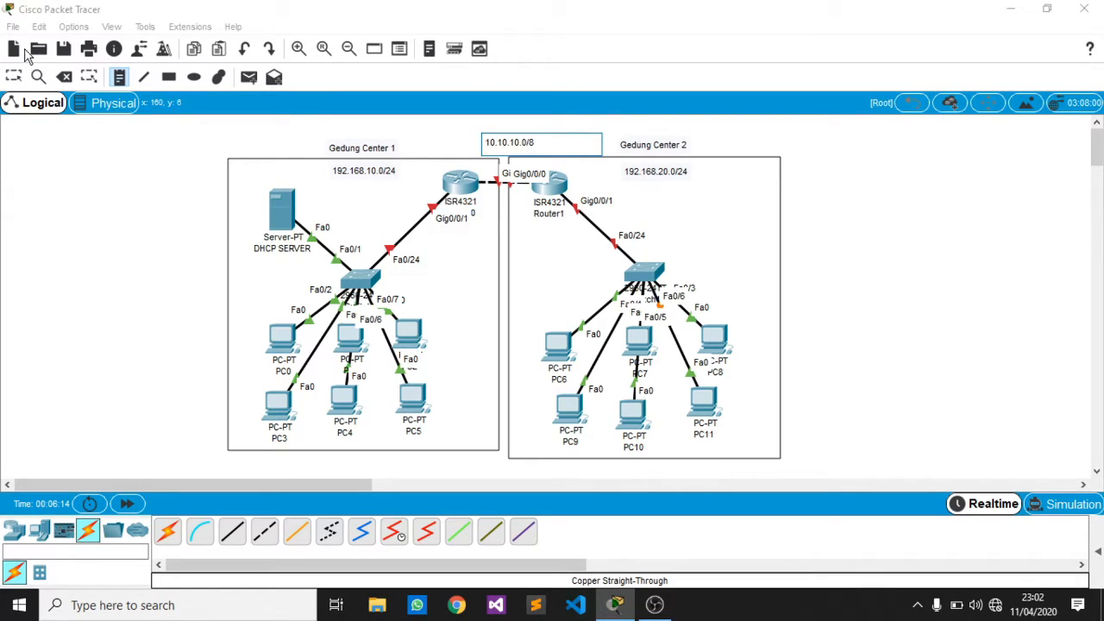
left_click(14, 77)
left_click_drag(503, 147, 496, 144)
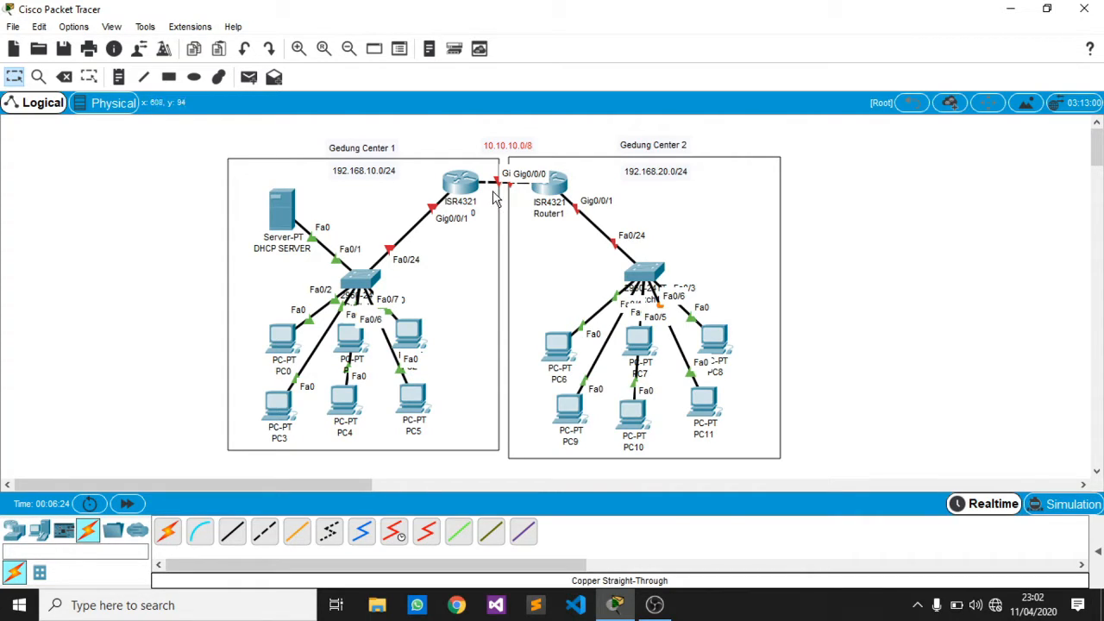
Enable GigabitEthernet0/0/0 on Router0 and assign it IP address 10.10.10.1 with subnet mask 255.0.0.0.
left_click(467, 186)
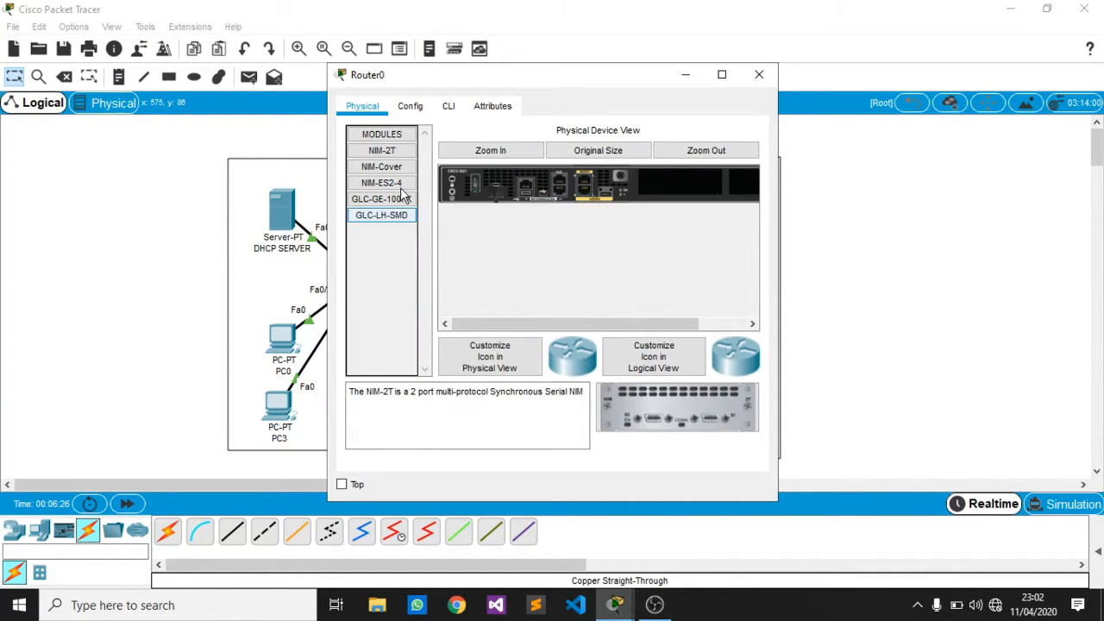
left_click(411, 107)
left_click(423, 273)
left_click_drag(562, 80, 860, 185)
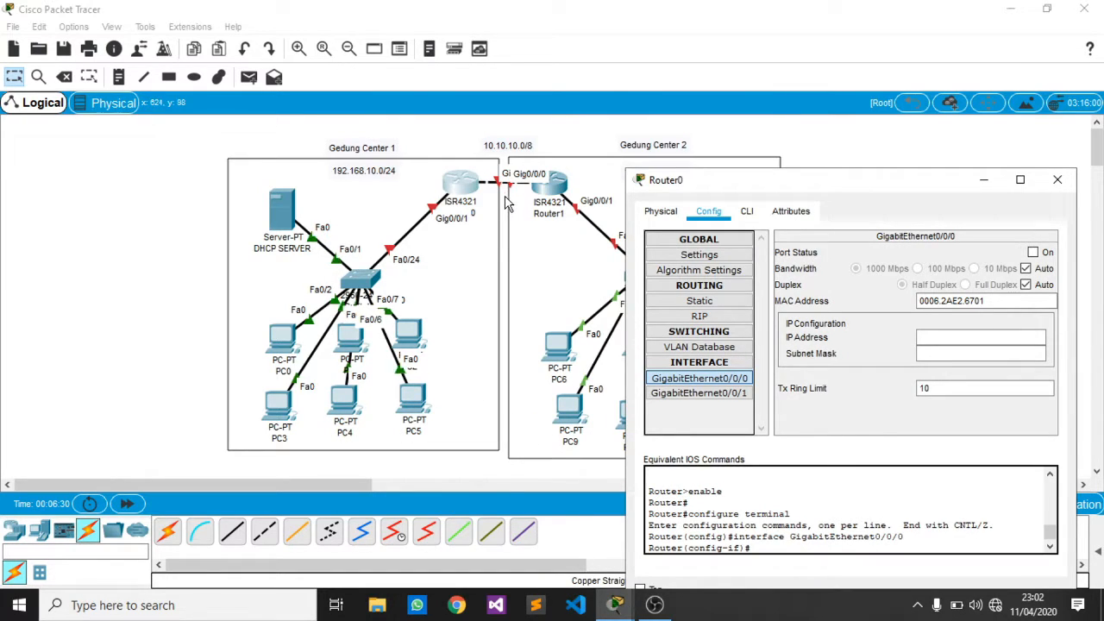
left_click(1033, 252)
left_click_drag(916, 183, 866, 127)
left_click(897, 280)
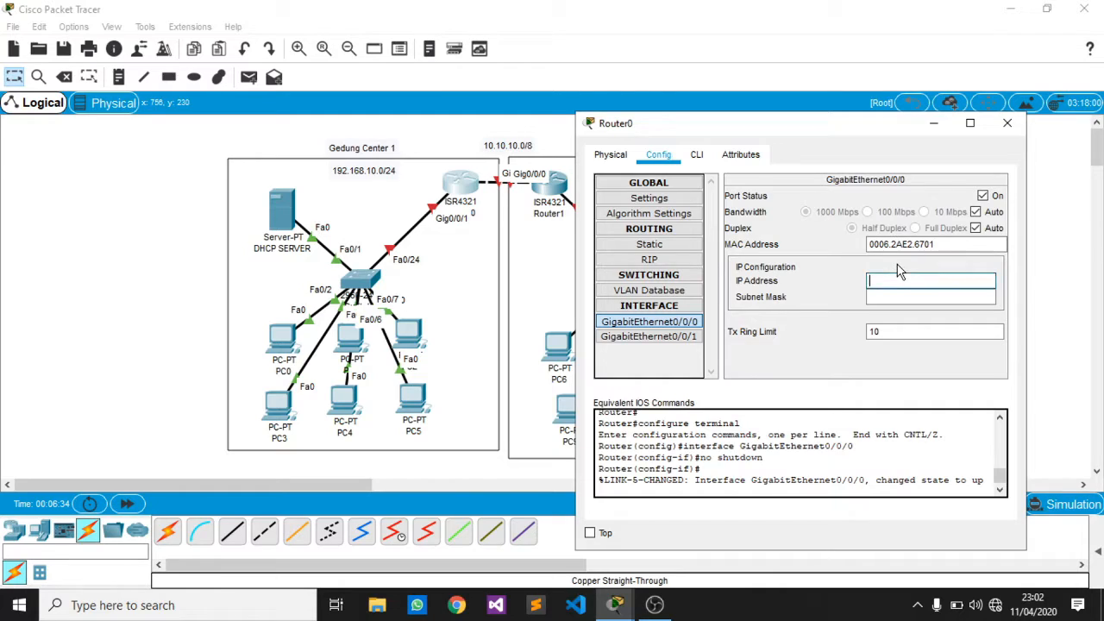
type("10.10.10.1")
key("Tab")
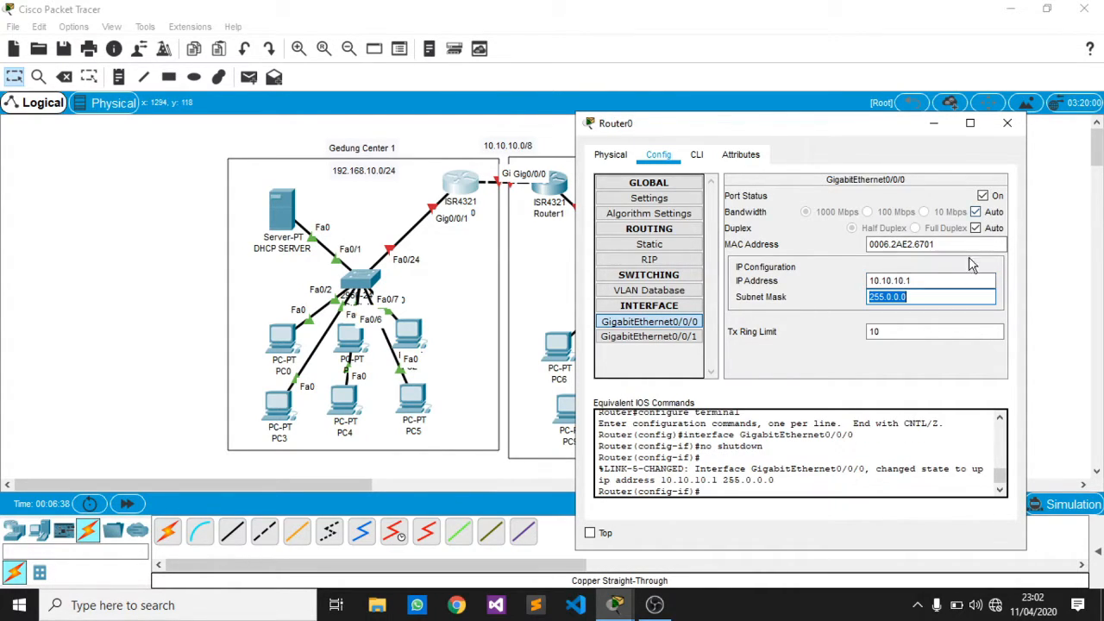
left_click(1007, 124)
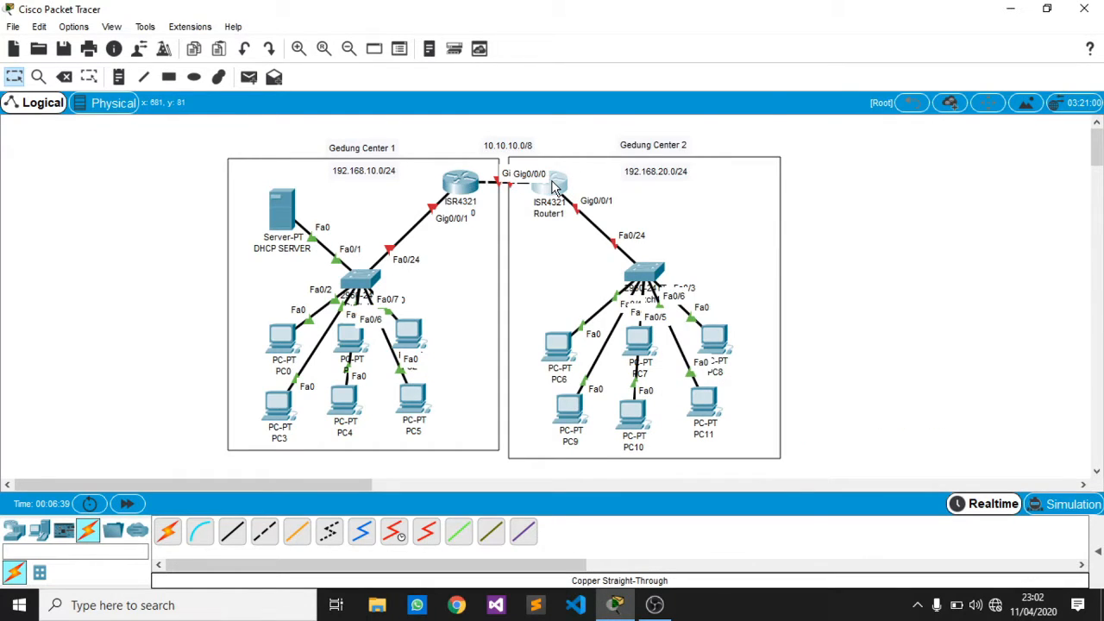
Enable GigabitEthernet0/0/0 on Router1 and assign it IP address 10.10.10.2 with subnet mask 255.0.0.0.
left_click(550, 185)
left_click(410, 105)
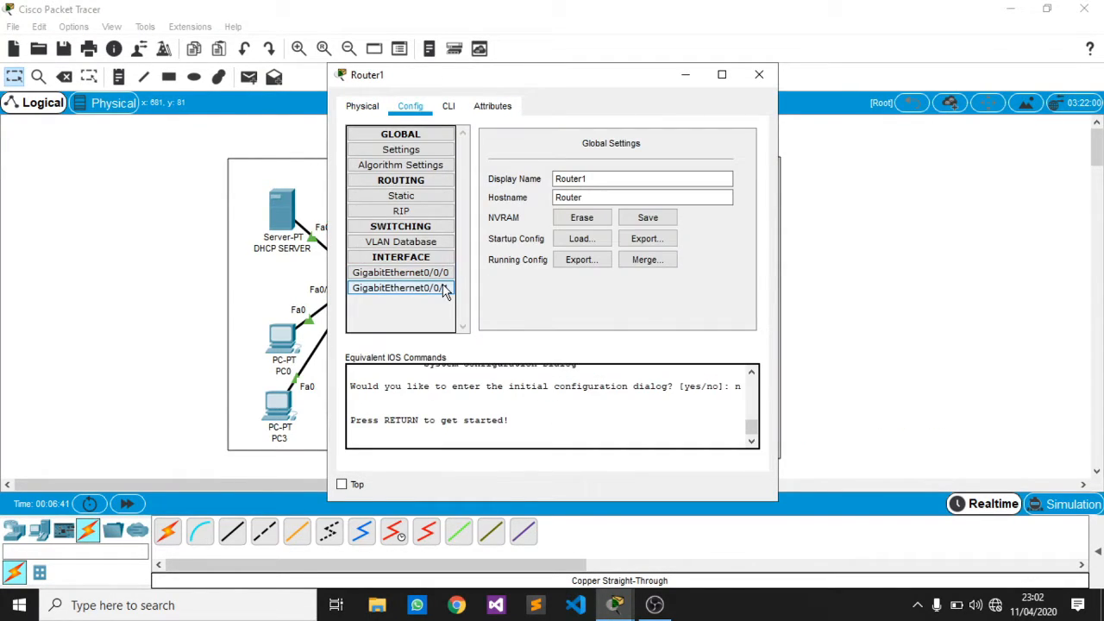
left_click(440, 273)
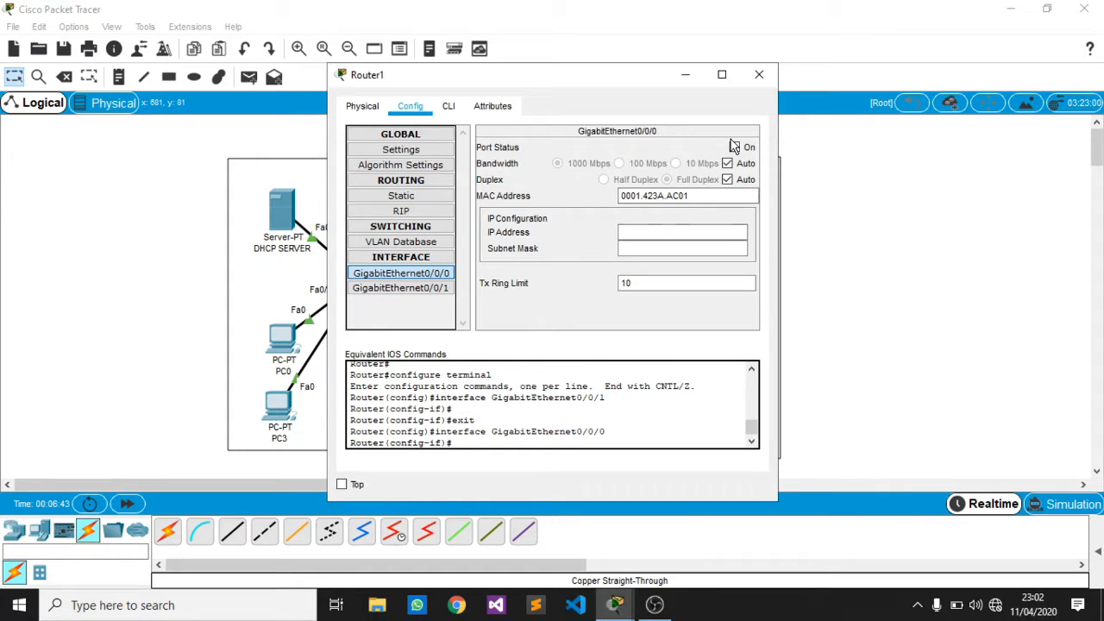
left_click(735, 148)
left_click(651, 234)
type("10.10.")
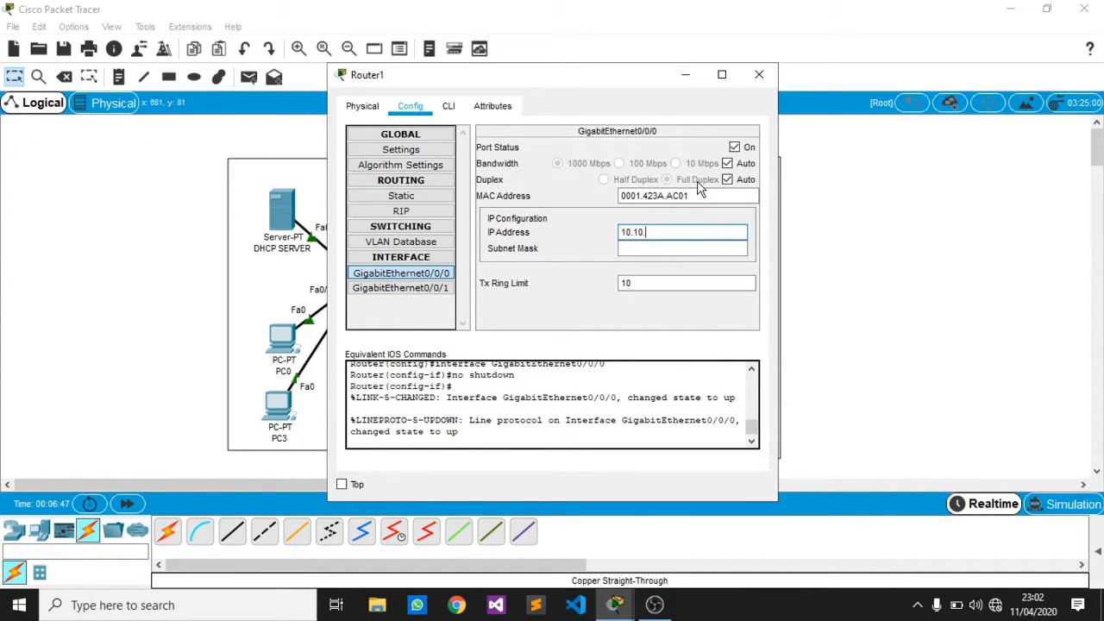
type("10.2")
key("Tab")
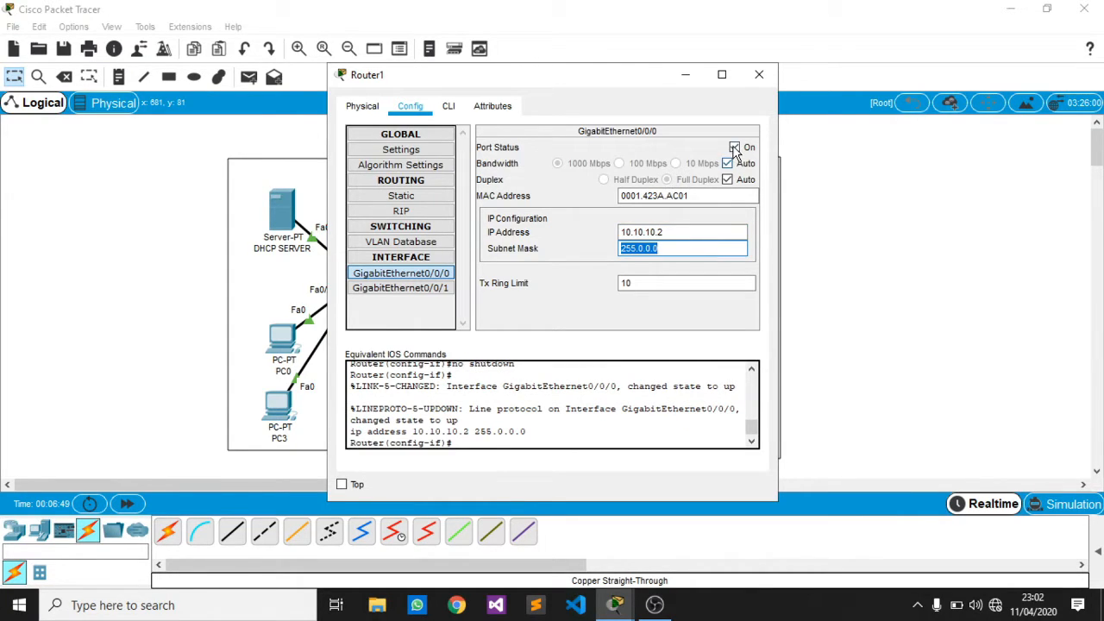
left_click(759, 74)
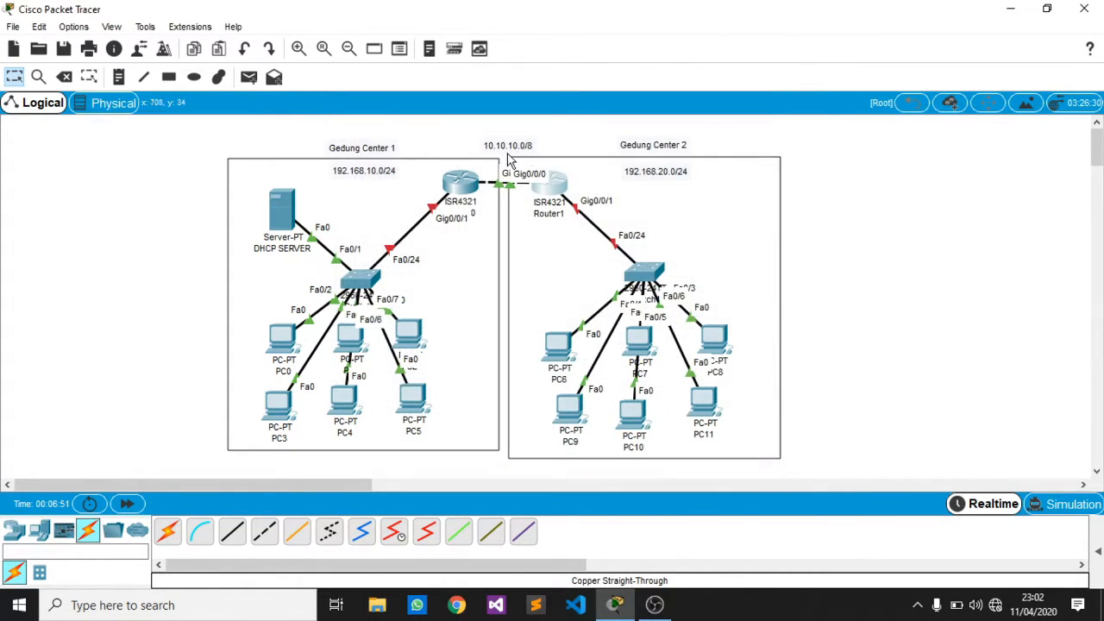
Assign Router0 GigabitEthernet0/0/1 the IP address 192.168.10.254 with subnet mask 255.255.255.0 and enable the port.
left_click(464, 193)
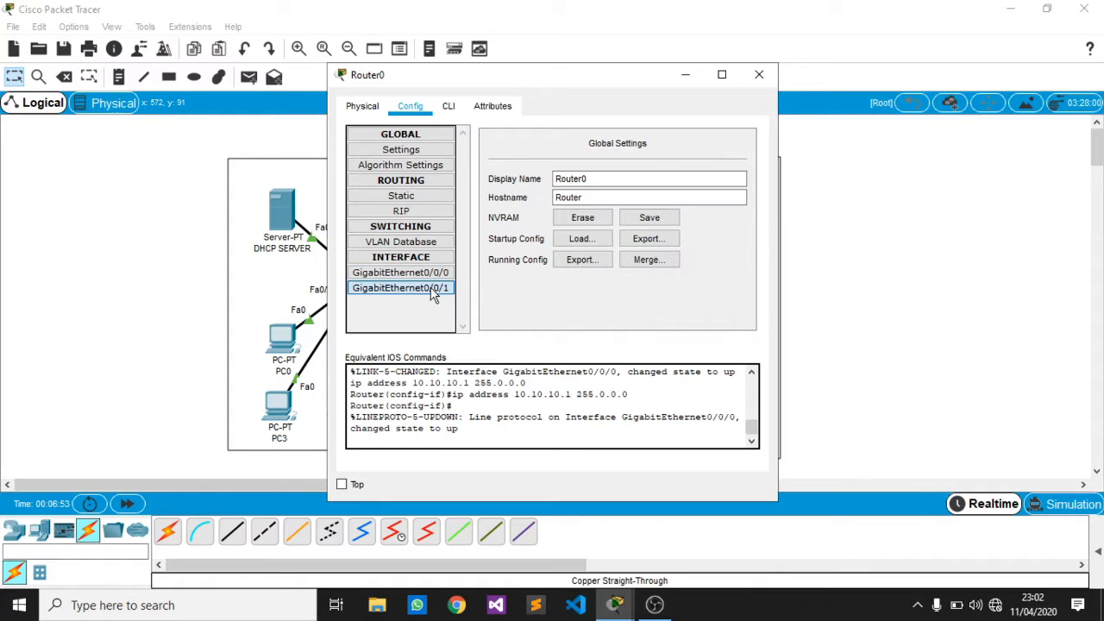
left_click(431, 289)
left_click_drag(563, 75, 777, 90)
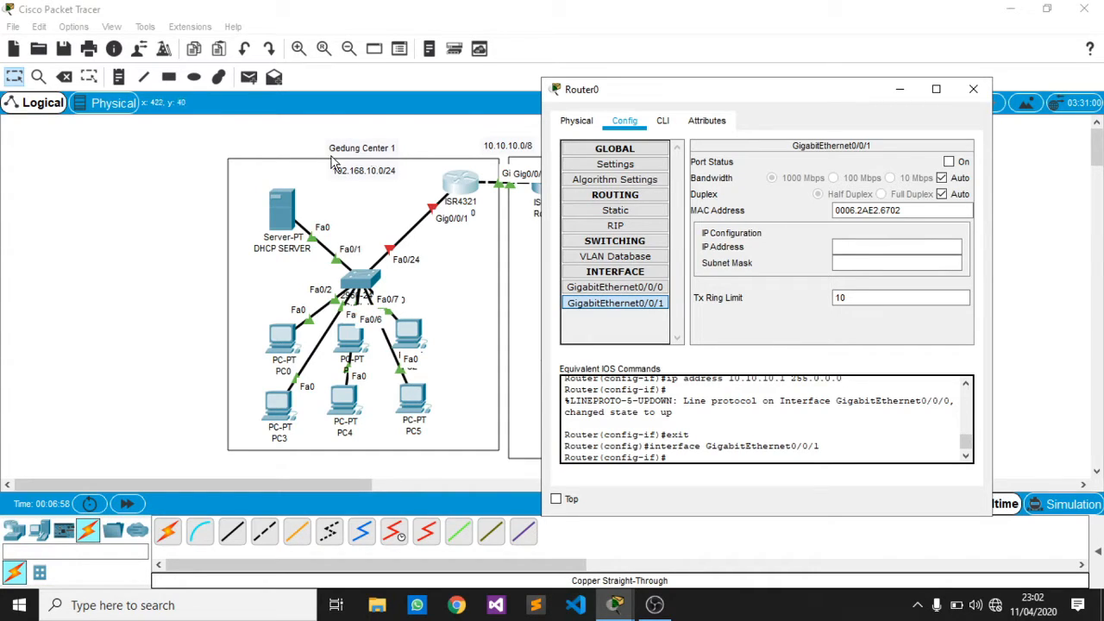
left_click(835, 246)
type("1")
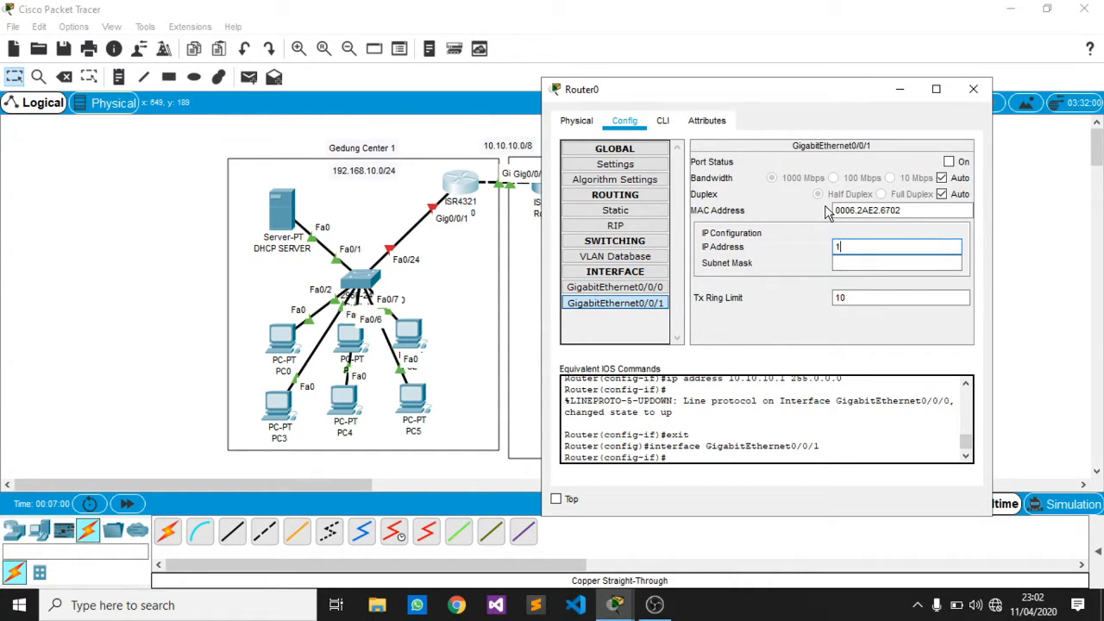
type("92.168.10.254")
key("Tab")
left_click(949, 162)
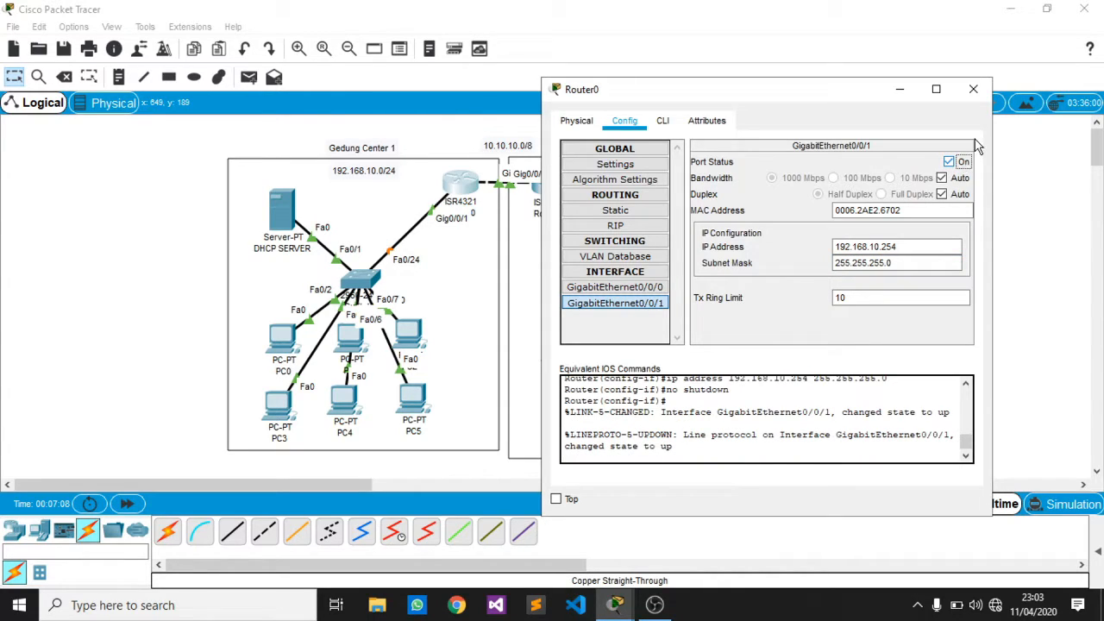
left_click(978, 91)
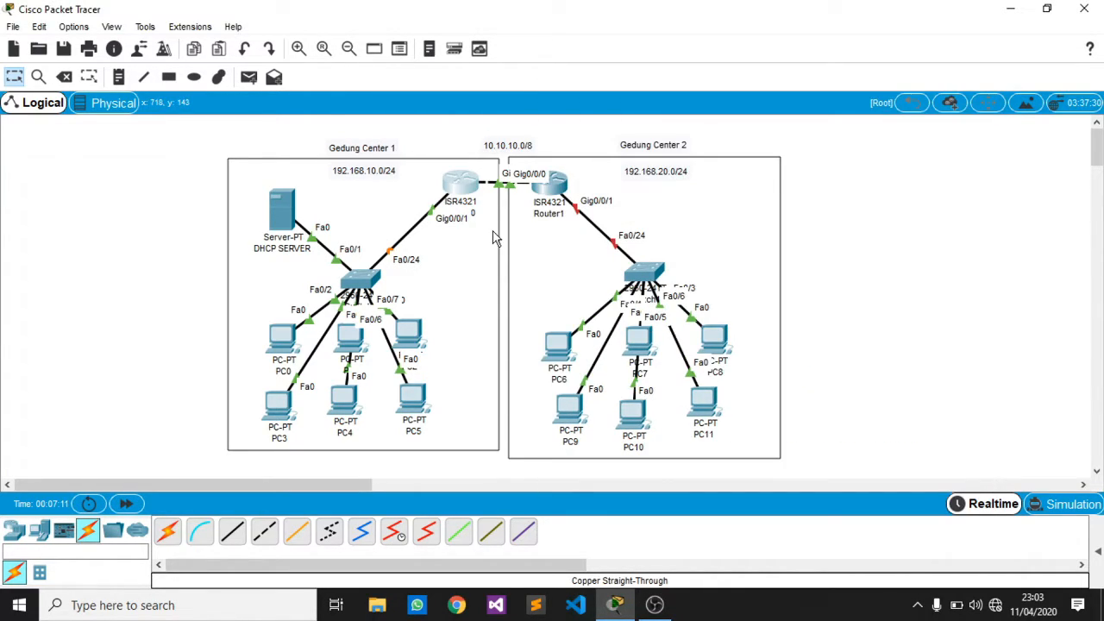
Enable GigabitEthernet0/0/1 on Router1 and assign it IP address 192.168.20.254 with subnet mask 255.255.255.0.
left_click(554, 188)
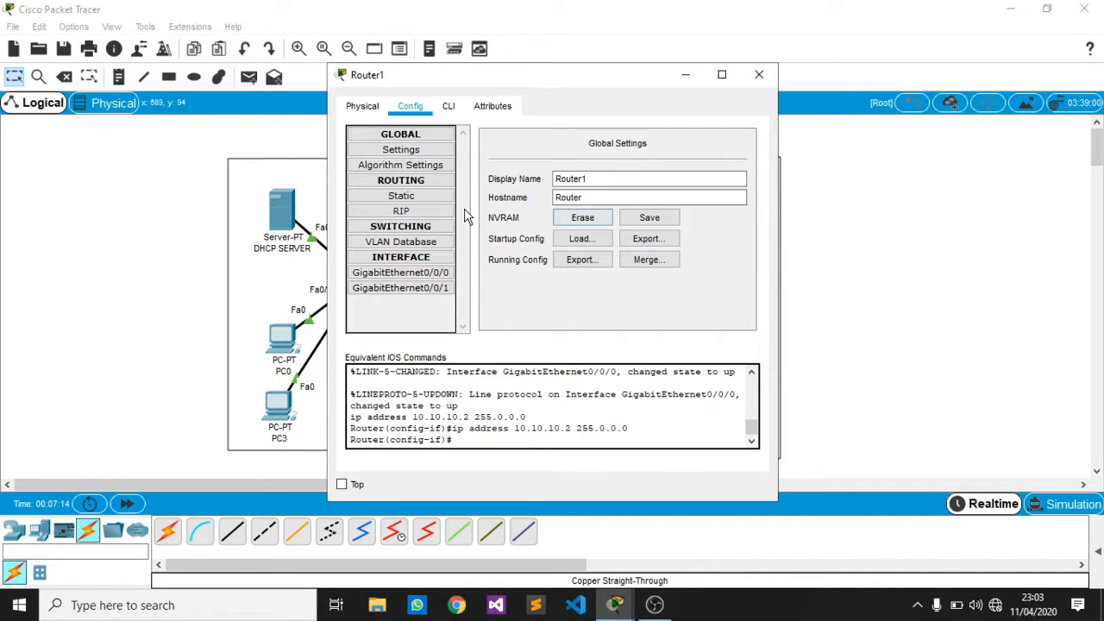
left_click(445, 289)
left_click(734, 148)
left_click(700, 234)
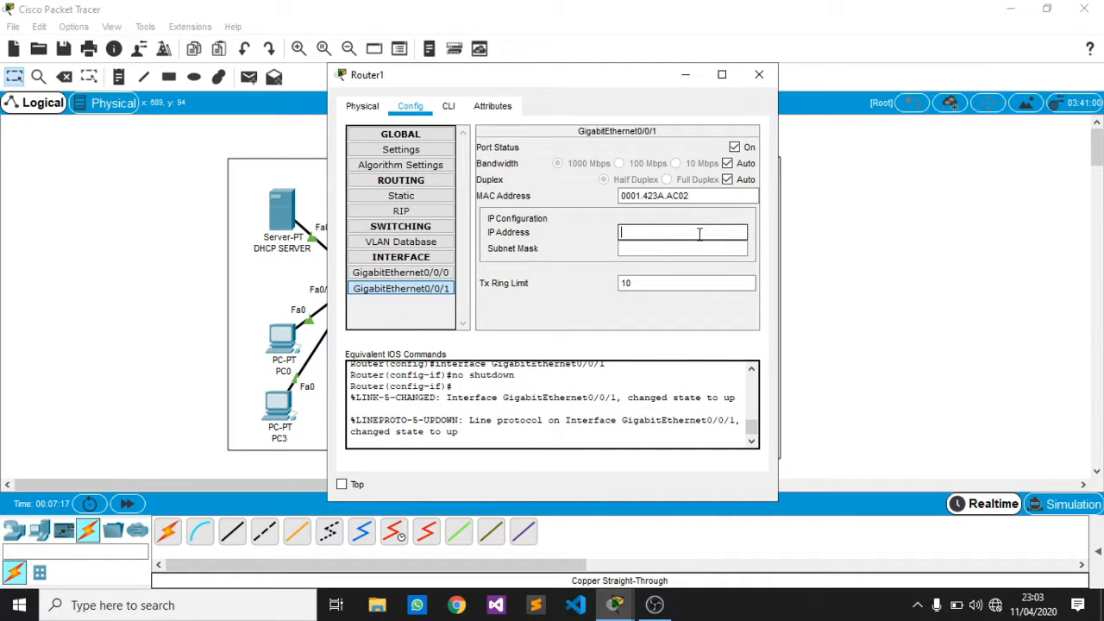
type("12")
left_click_drag(536, 76, 216, 125)
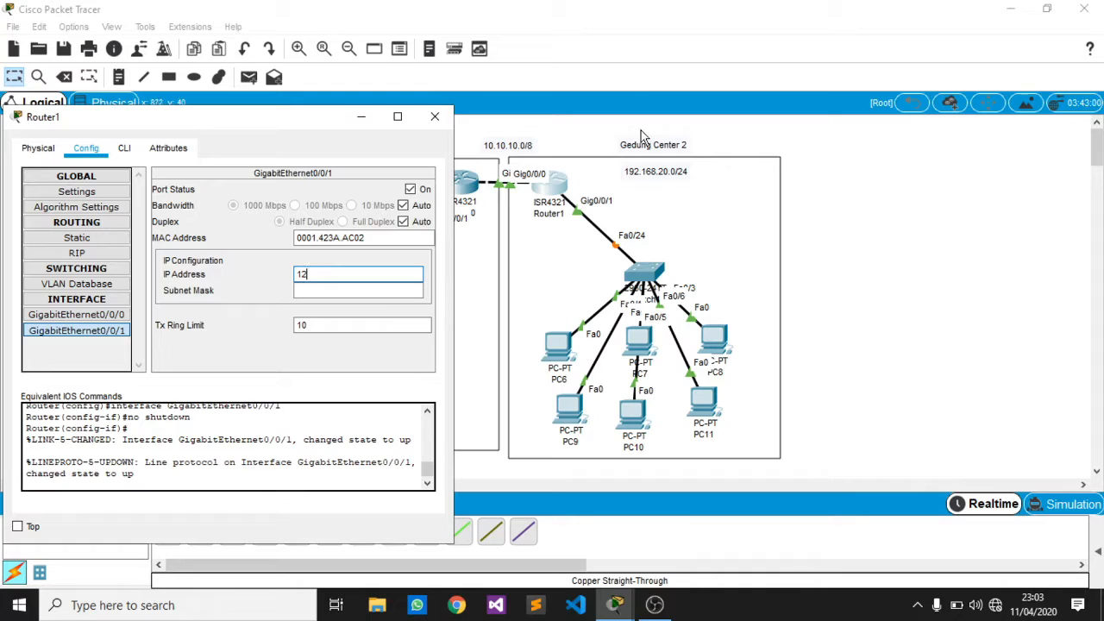
key("BackSpace")
key("Tab")
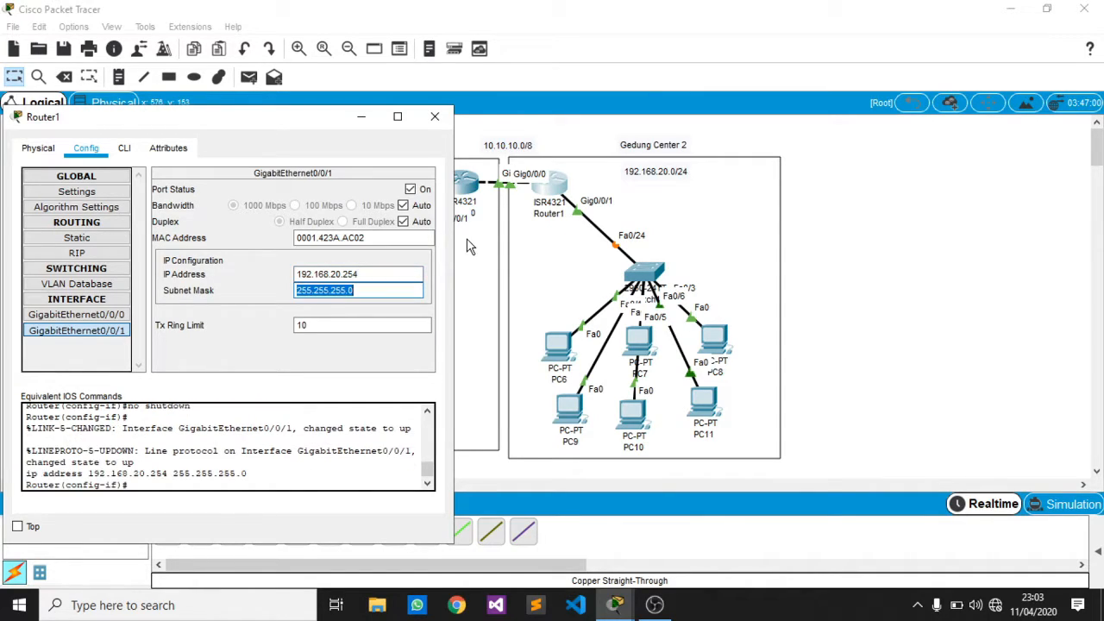
left_click(434, 117)
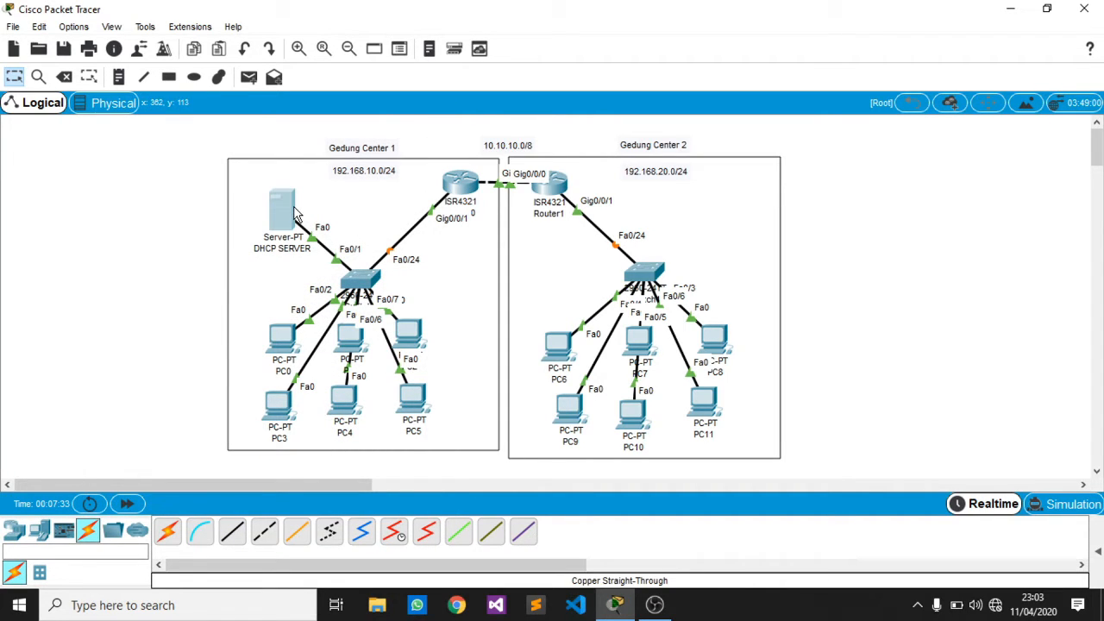
Assign the DHCP server static IP address 192.168.10.1 with subnet mask 255.255.255.0 and default gateway 192.168.10.254.
left_click(356, 226)
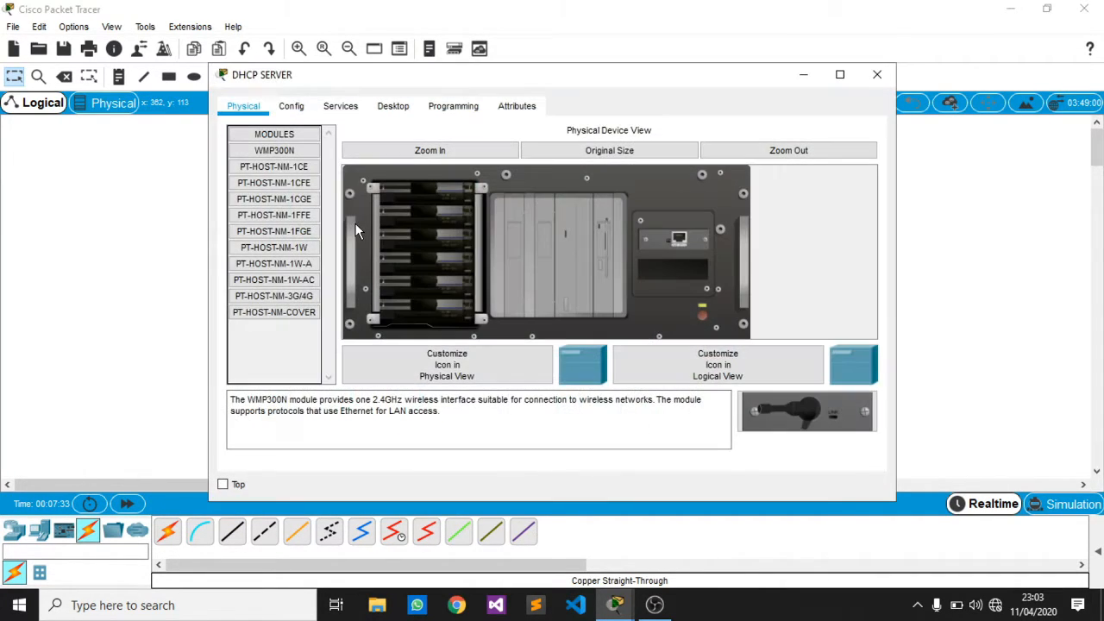
left_click(339, 109)
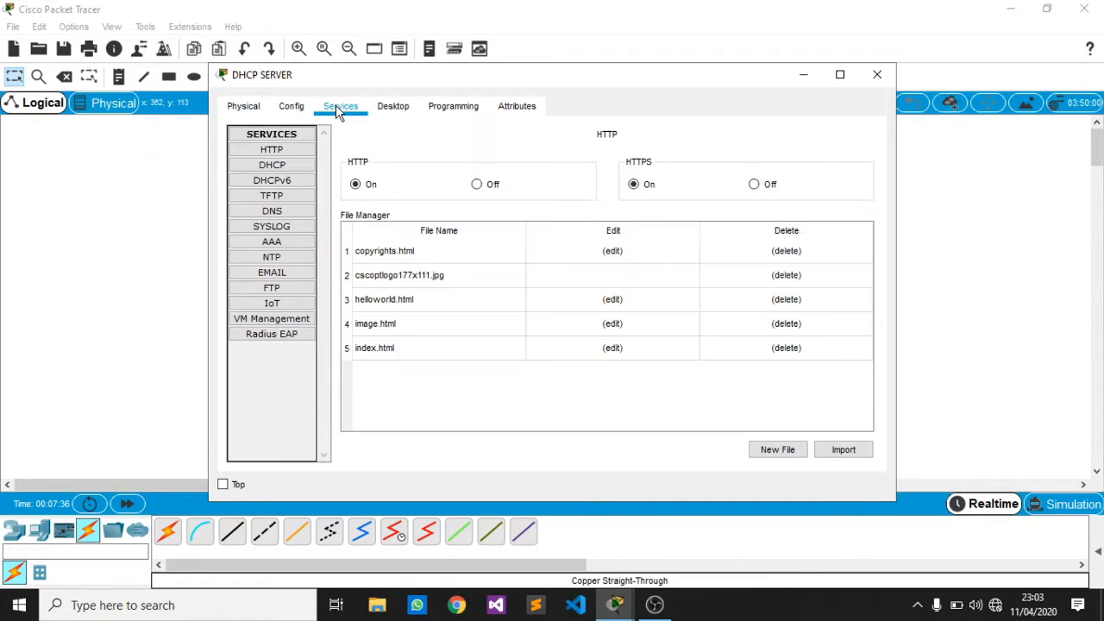
left_click(400, 108)
left_click(291, 164)
left_click(511, 145)
type("192.168.10.1")
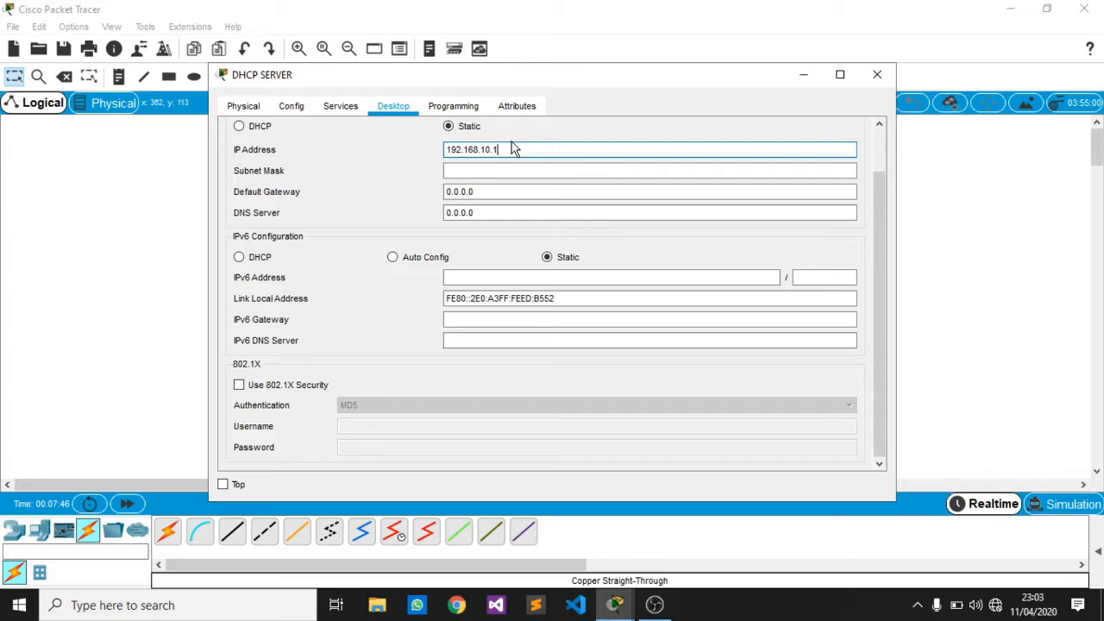
key("ctrl+a")
key("Tab")
key("Tab")
type("192.168.10.1")
key("BackSpace")
type("254")
key("Tab")
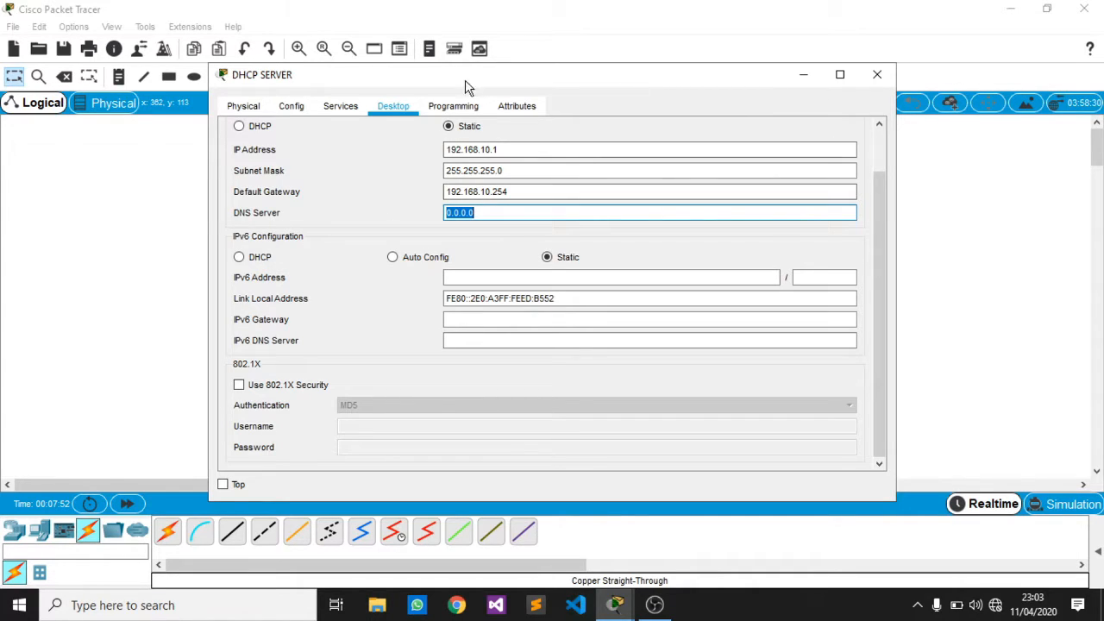
Turn on the DHCP service on the DHCP server and set the serverPool default gateway to 192.168.10.254.
left_click(349, 107)
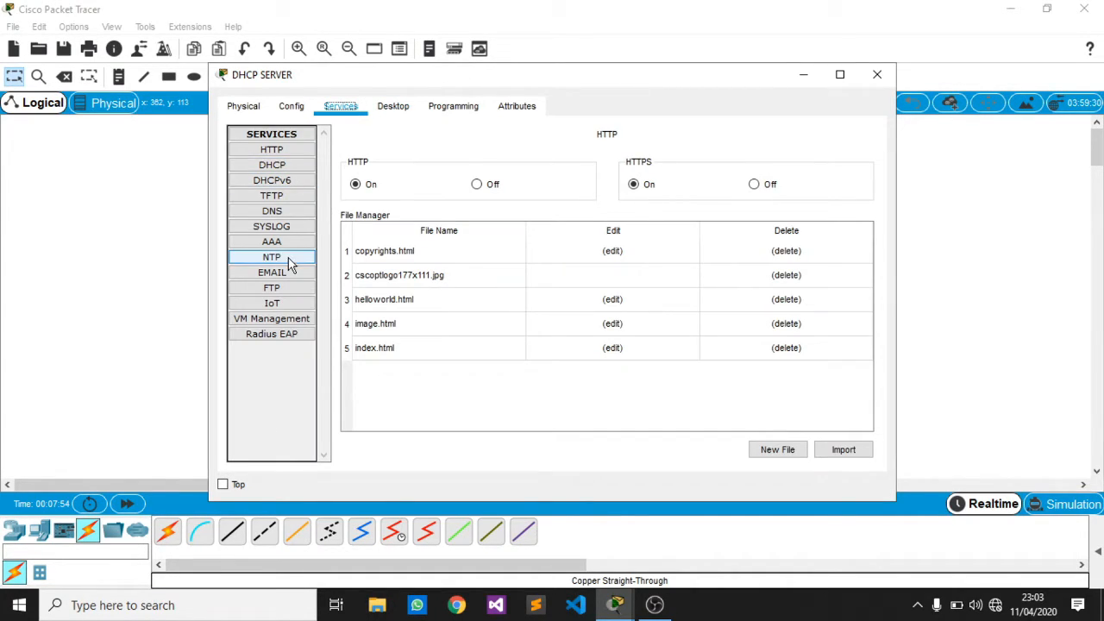
left_click(280, 211)
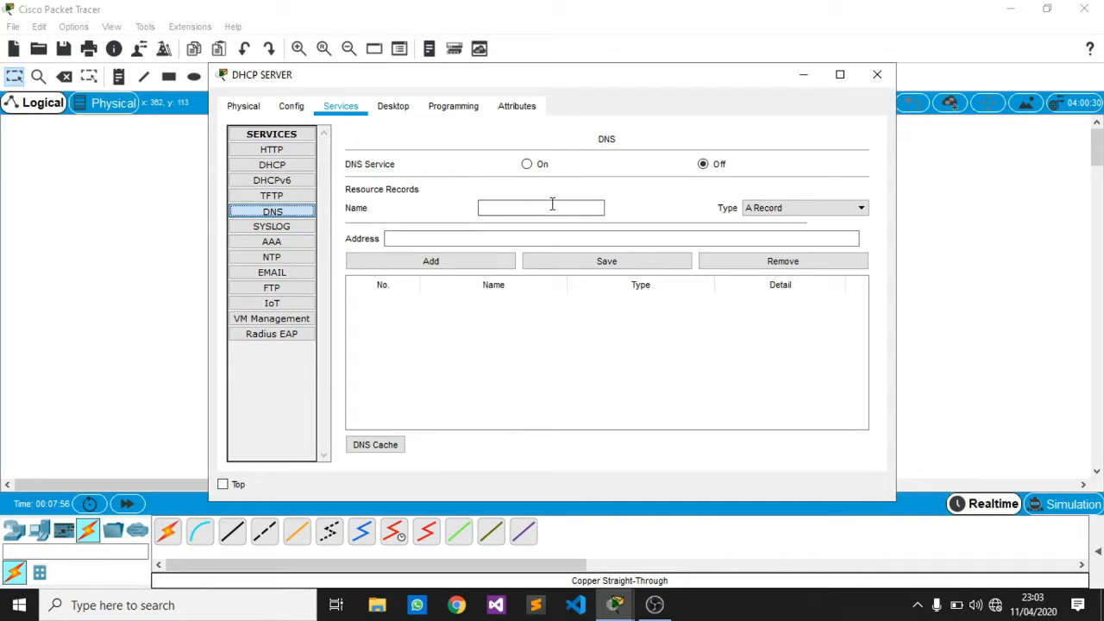
left_click(272, 165)
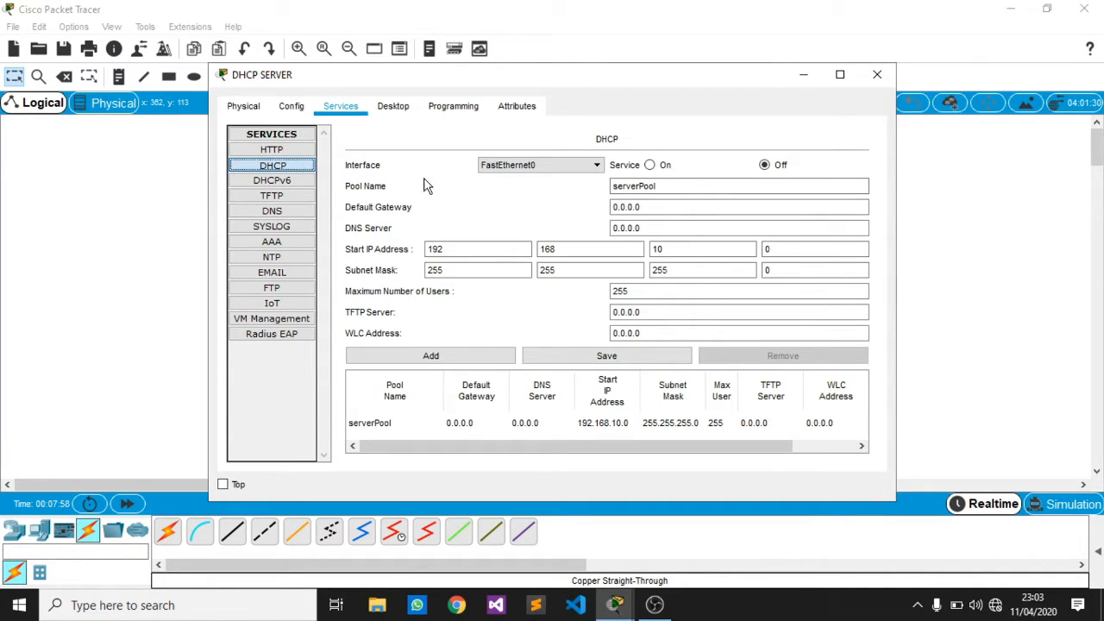
left_click(654, 165)
left_click_drag(690, 208, 373, 209)
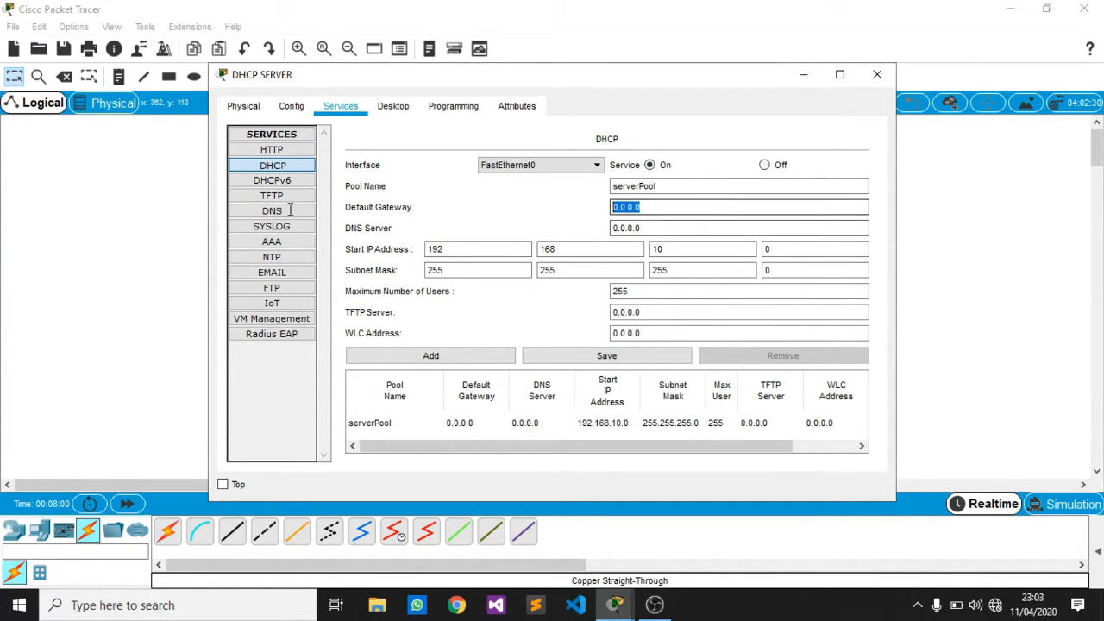
type("192.168.10.1")
left_click_drag(456, 82, 730, 159)
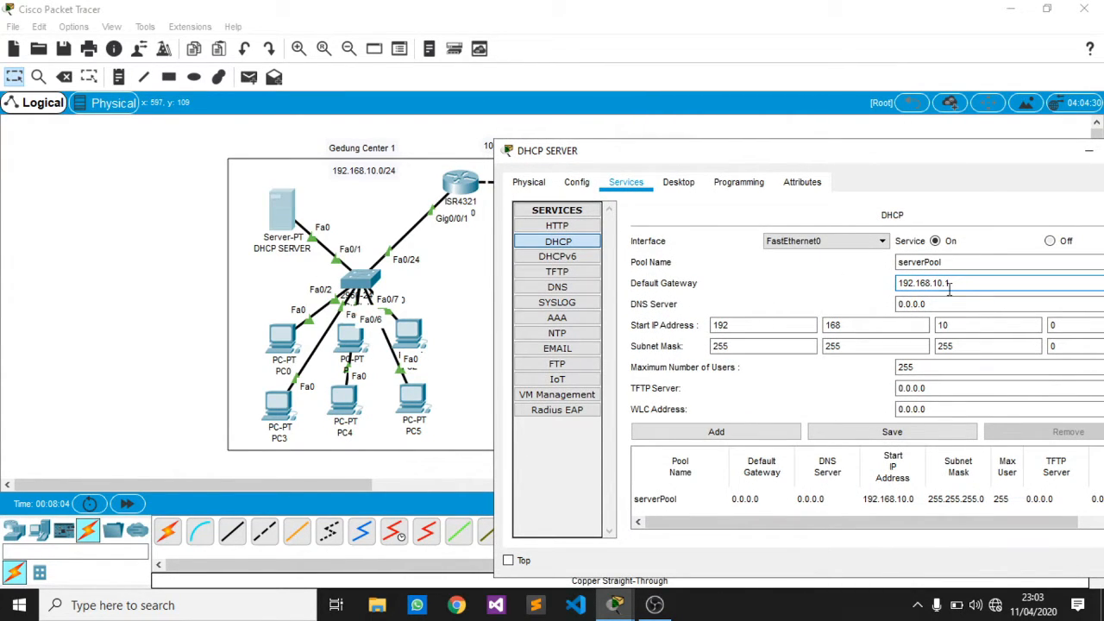
type("254")
key("Tab")
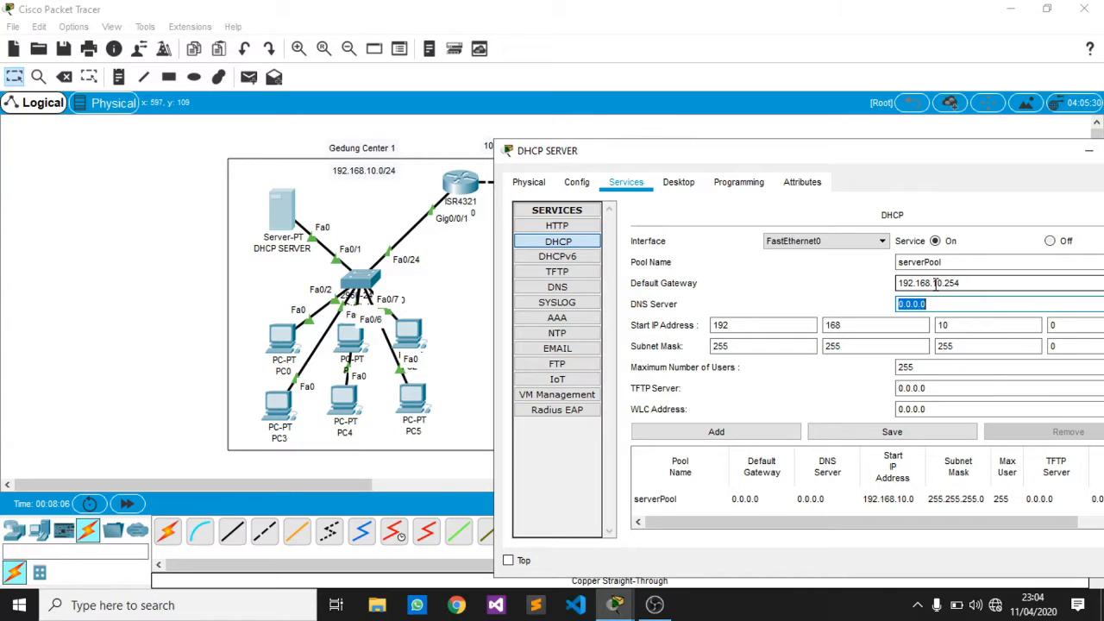
Set the serverPool start IP address to 192.168.10.1 and maximum number of users to 10, and save the pool.
left_click(1063, 325)
left_click_drag(960, 154, 828, 111)
key("BackSpace")
type("1")
double_click(884, 325)
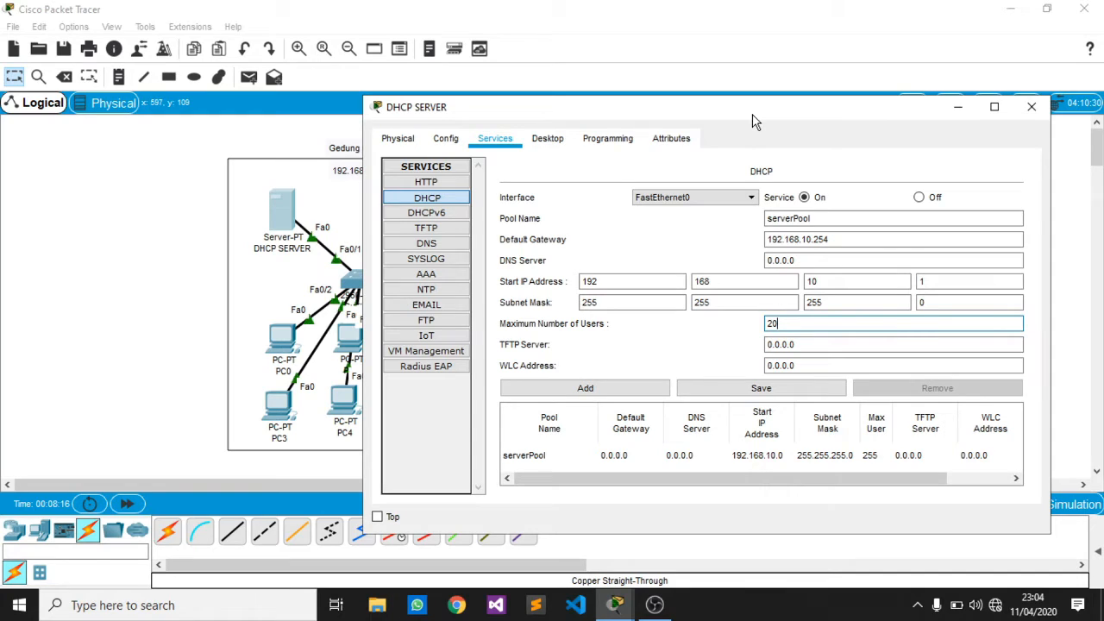
left_click_drag(766, 114, 913, 153)
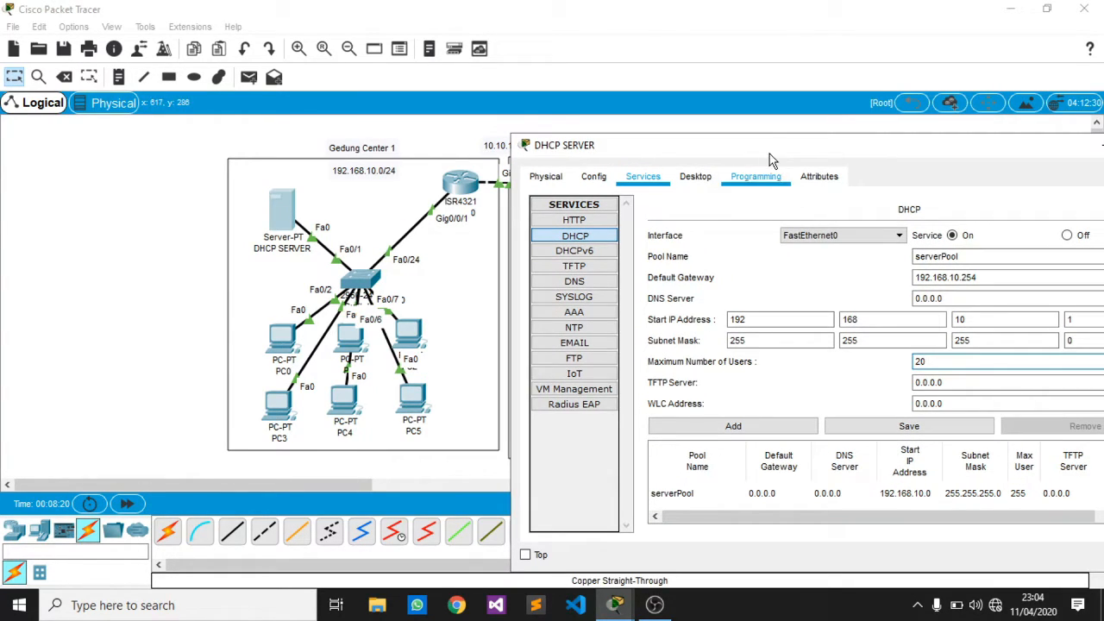
left_click_drag(770, 154, 438, 105)
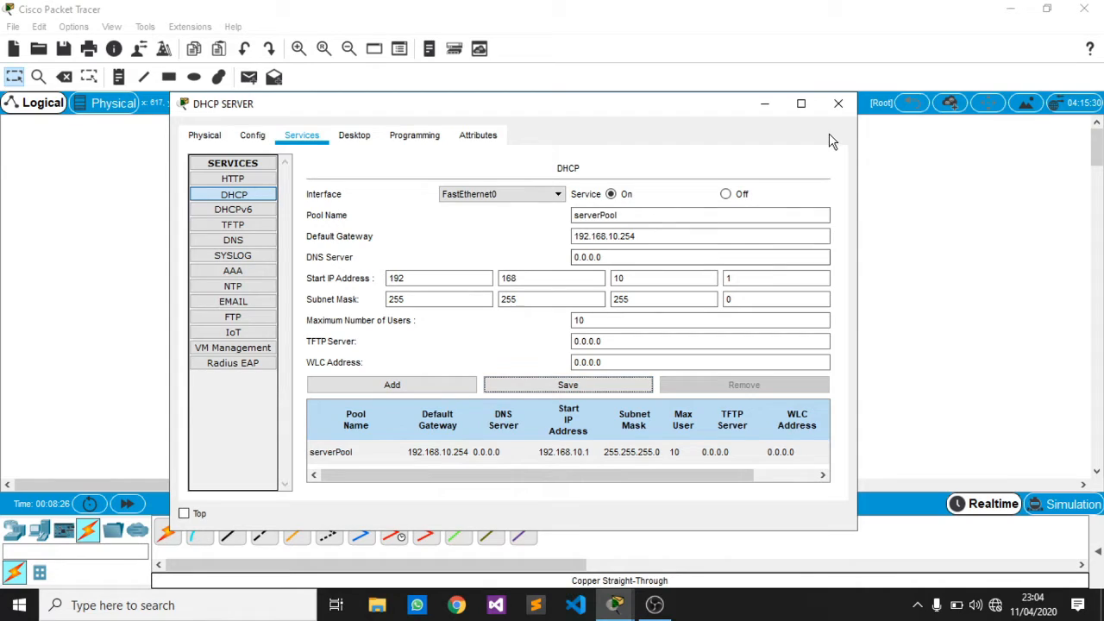
left_click(839, 106)
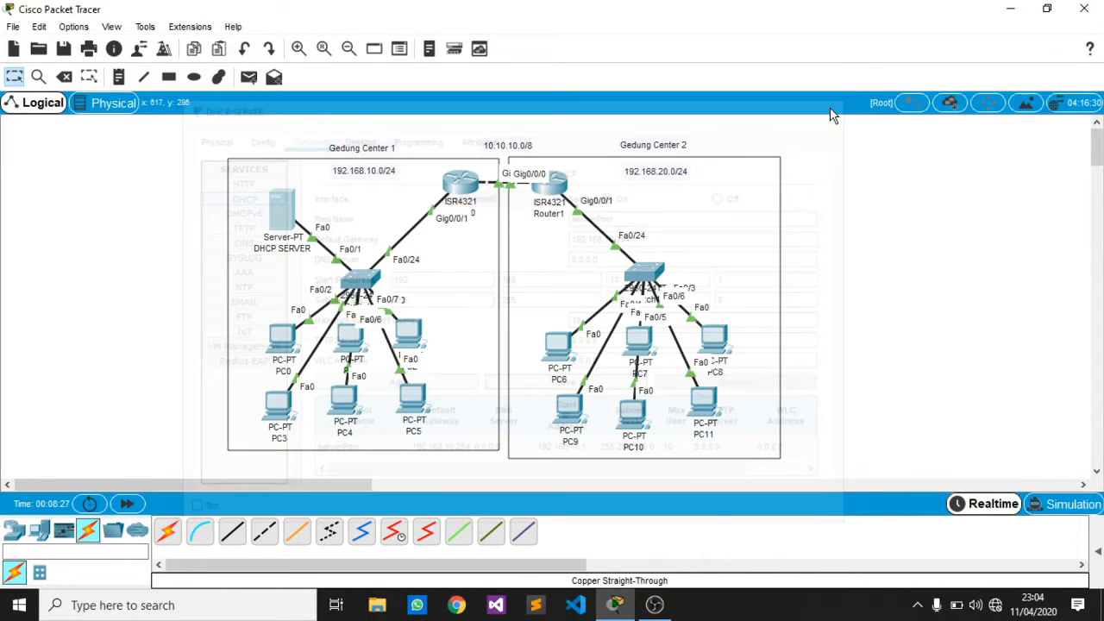
Switch PC0's IPv4 configuration from static to DHCP.
left_click(281, 341)
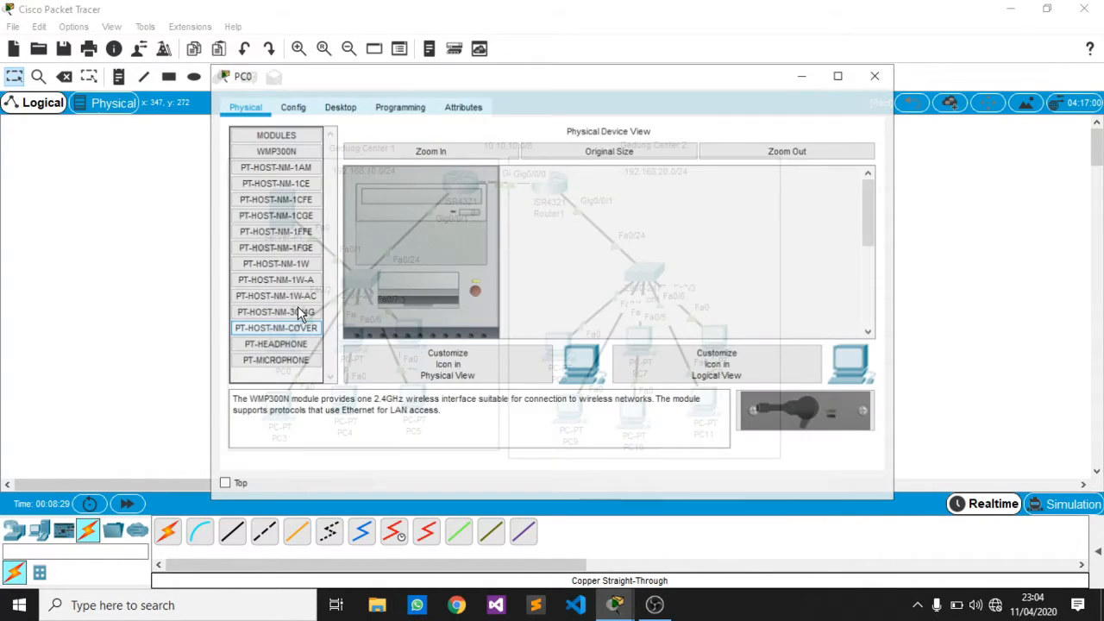
left_click(337, 107)
left_click(316, 177)
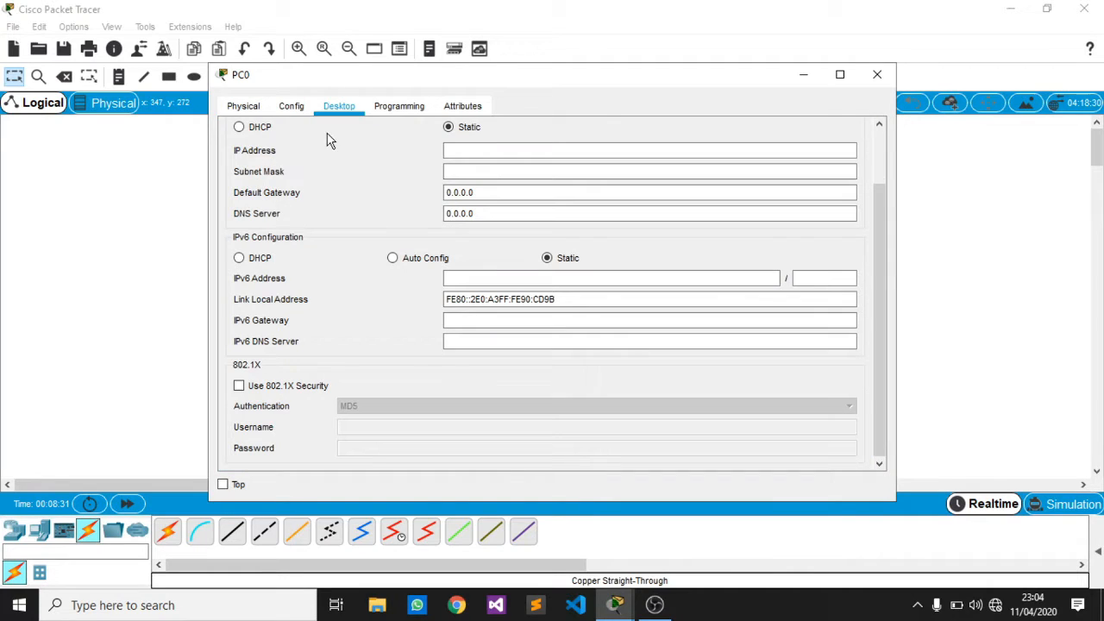
left_click(263, 131)
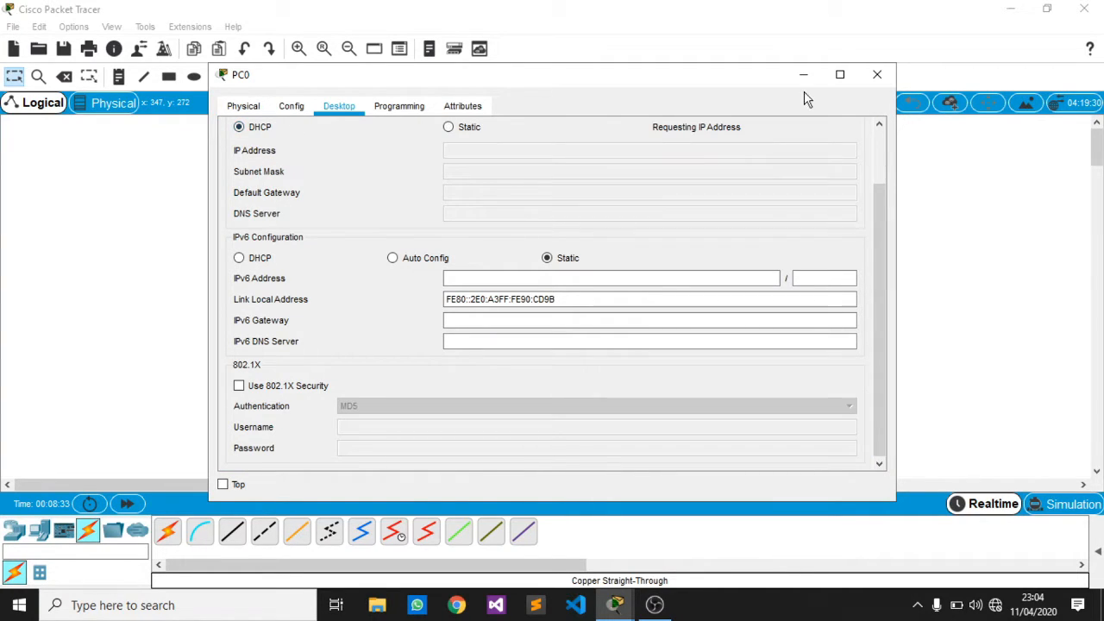
left_click(876, 76)
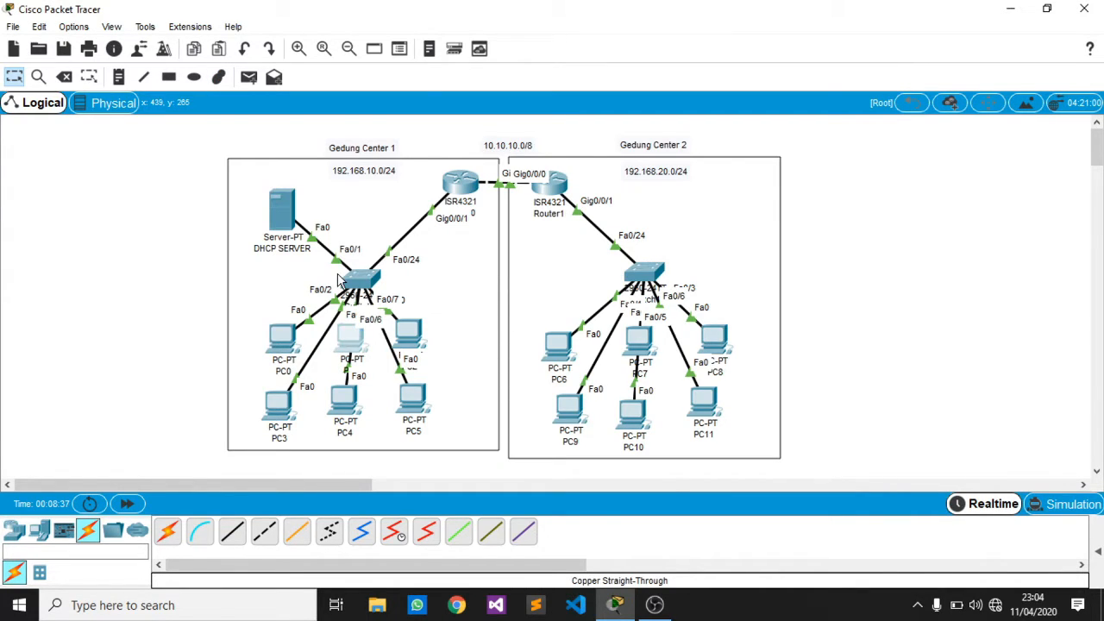
Switch PC1's IPv4 configuration from static to DHCP.
left_click(360, 338)
left_click(346, 106)
left_click(290, 176)
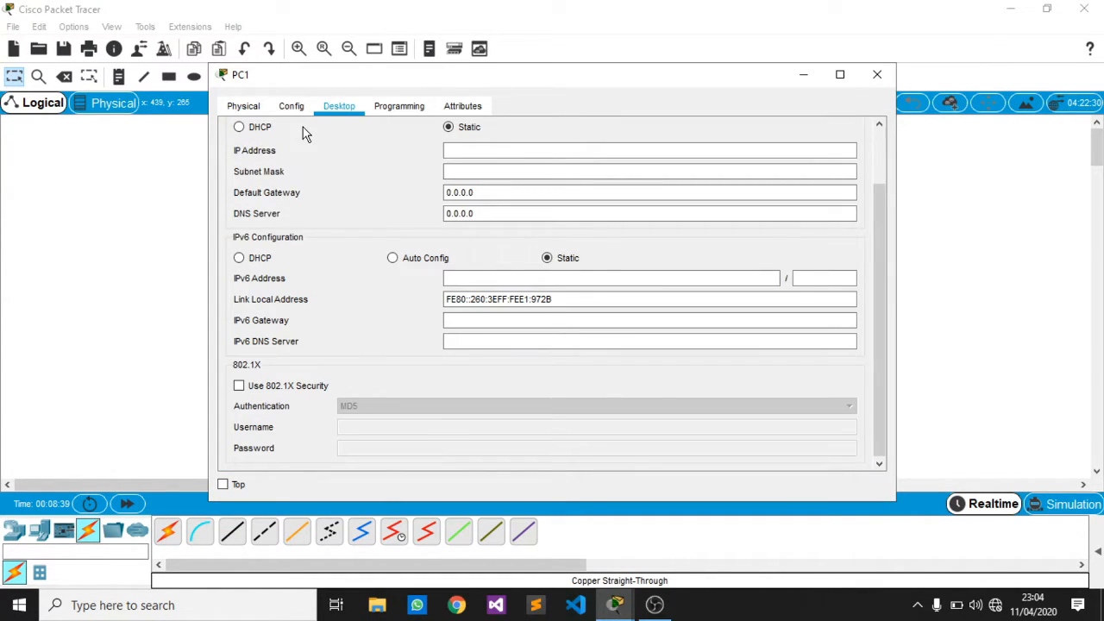
left_click(255, 130)
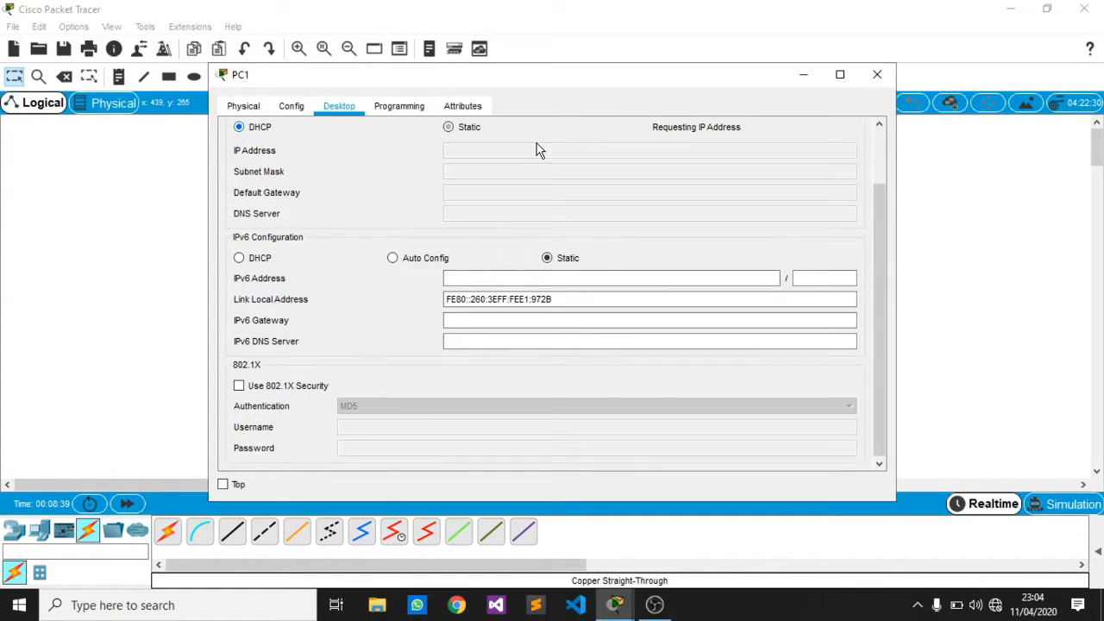
left_click(876, 74)
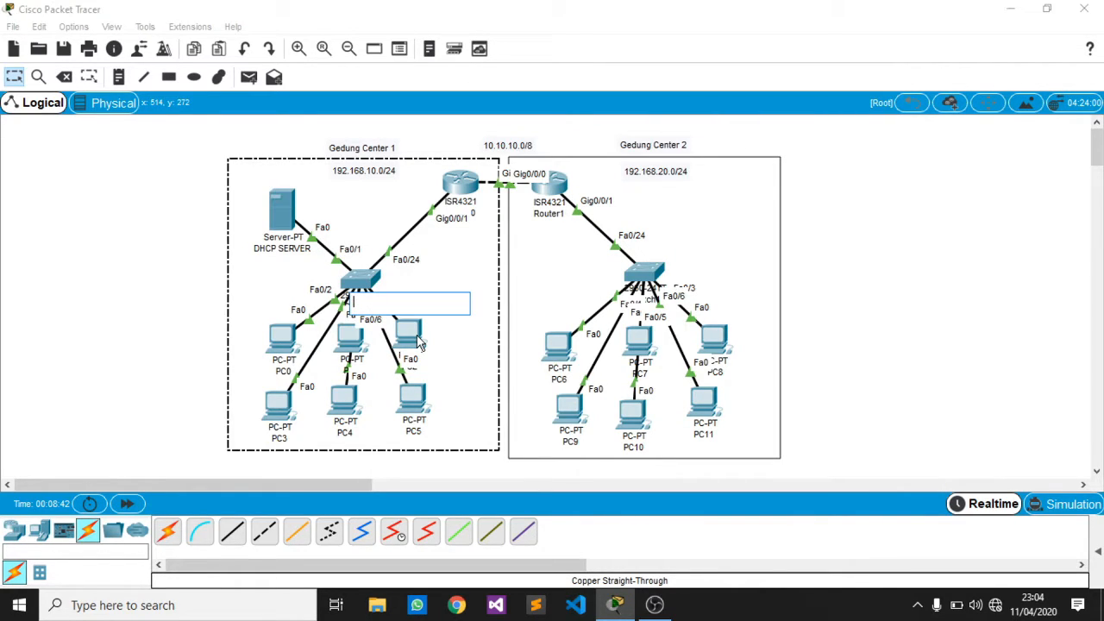
Switch PC2's IPv4 configuration from static to DHCP.
left_click(421, 332)
left_click(340, 107)
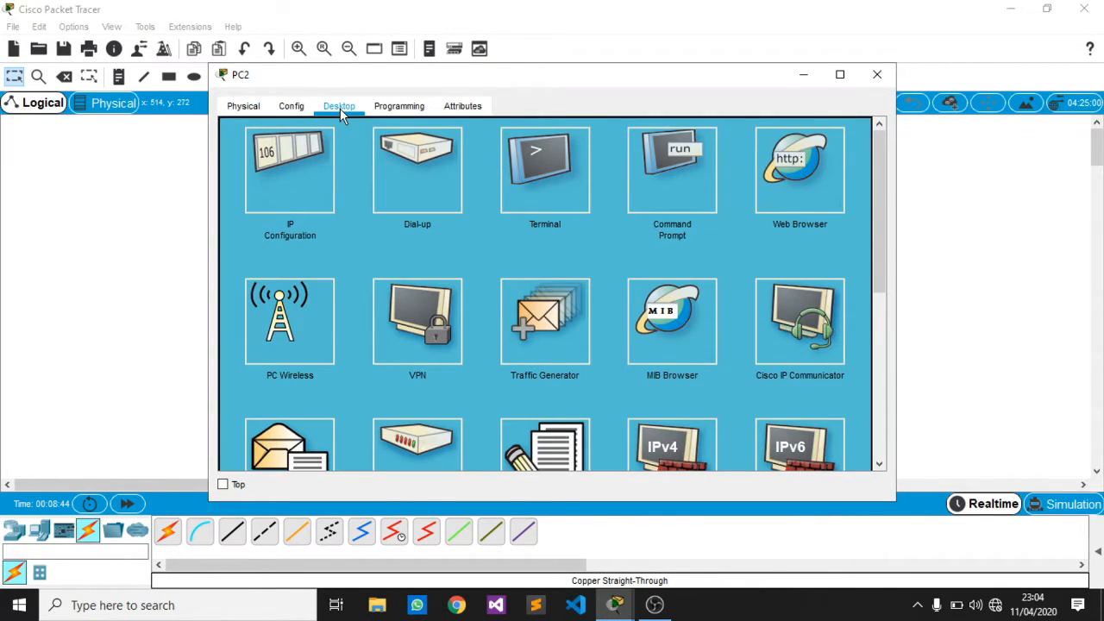
left_click(290, 169)
left_click(260, 128)
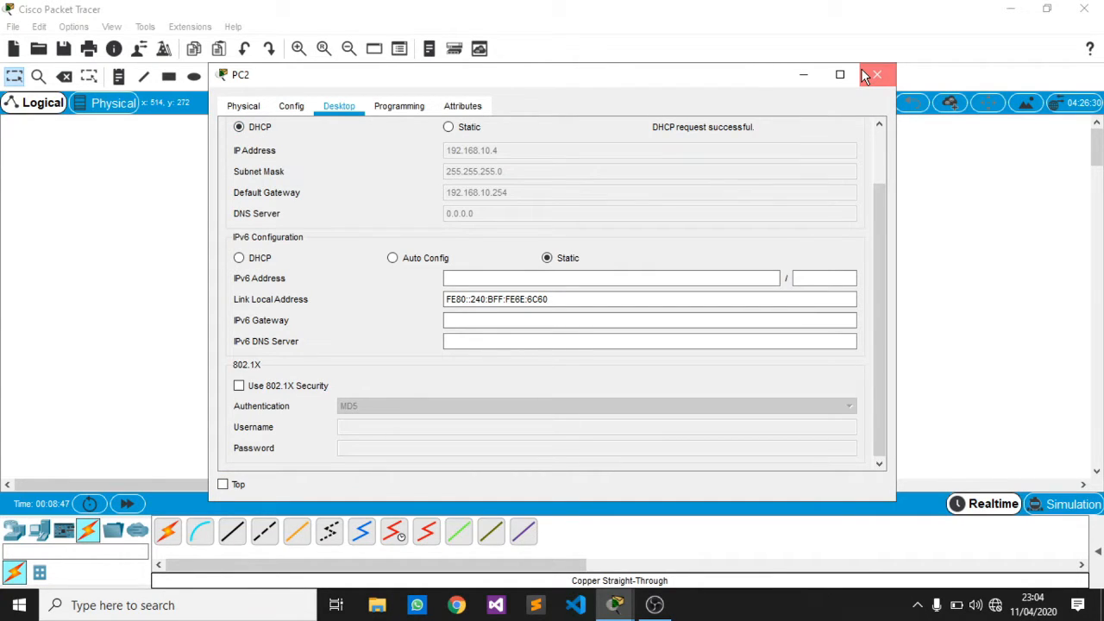
left_click(876, 75)
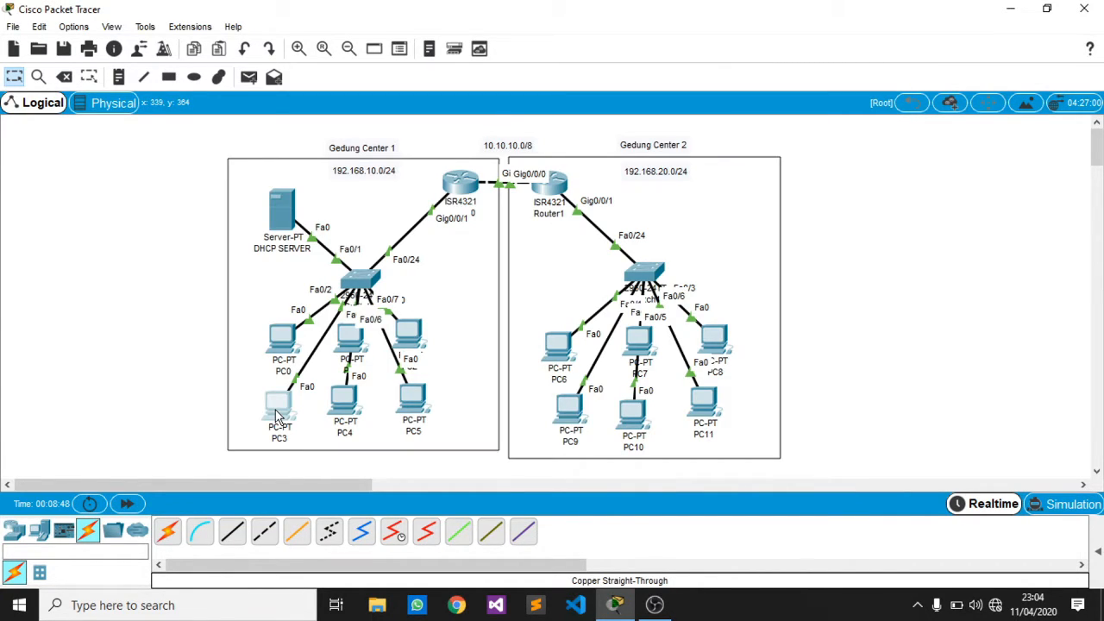
Switch PC3's IPv4 configuration from static to DHCP.
left_click(276, 416)
left_click(275, 156)
left_click(260, 127)
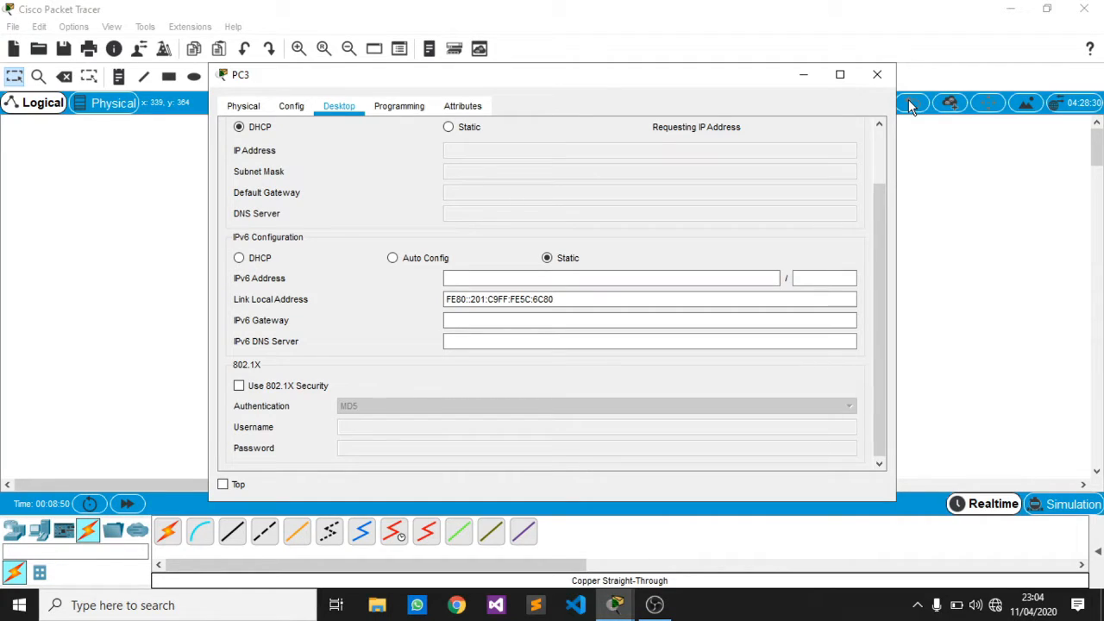
left_click(876, 75)
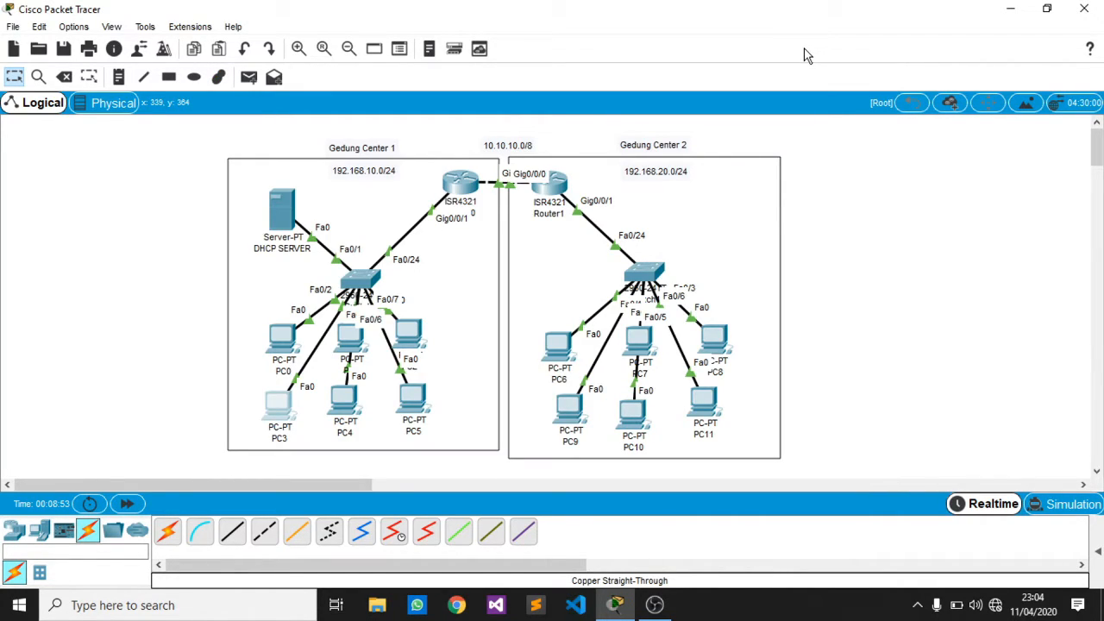
Switch the IPv4 configuration of PC4 and PC5 from static to DHCP.
left_click(343, 399)
left_click(339, 106)
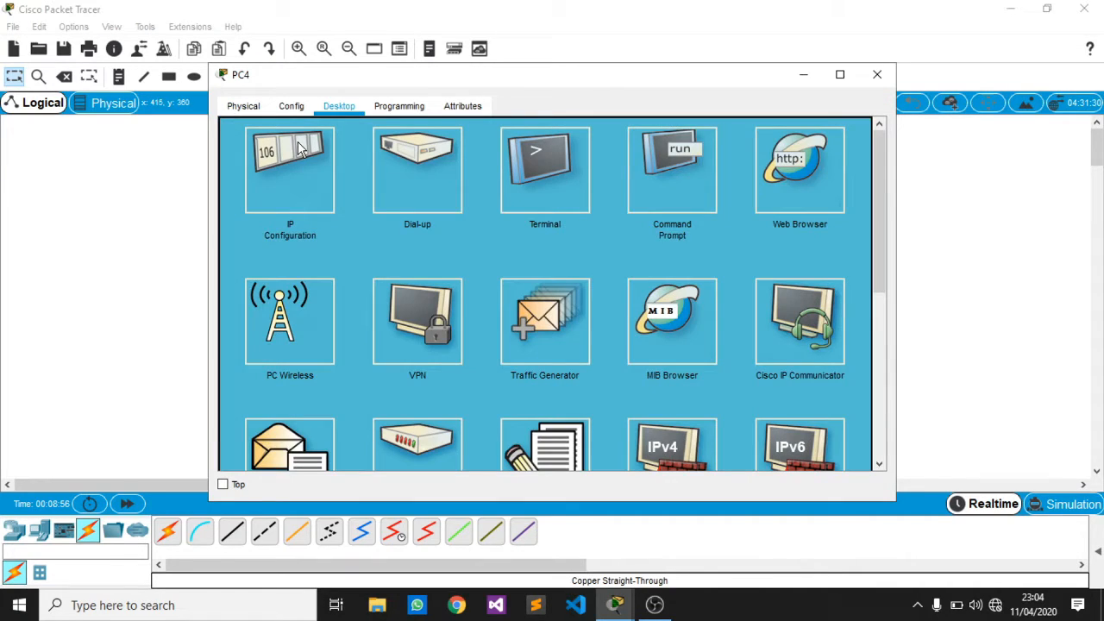
left_click(300, 149)
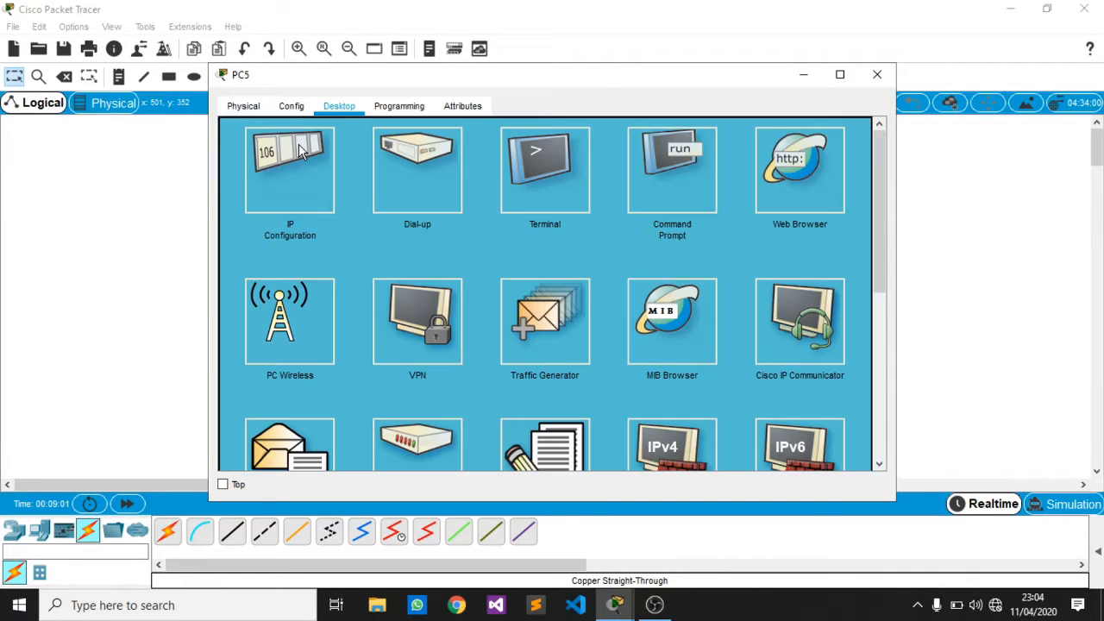
left_click(298, 157)
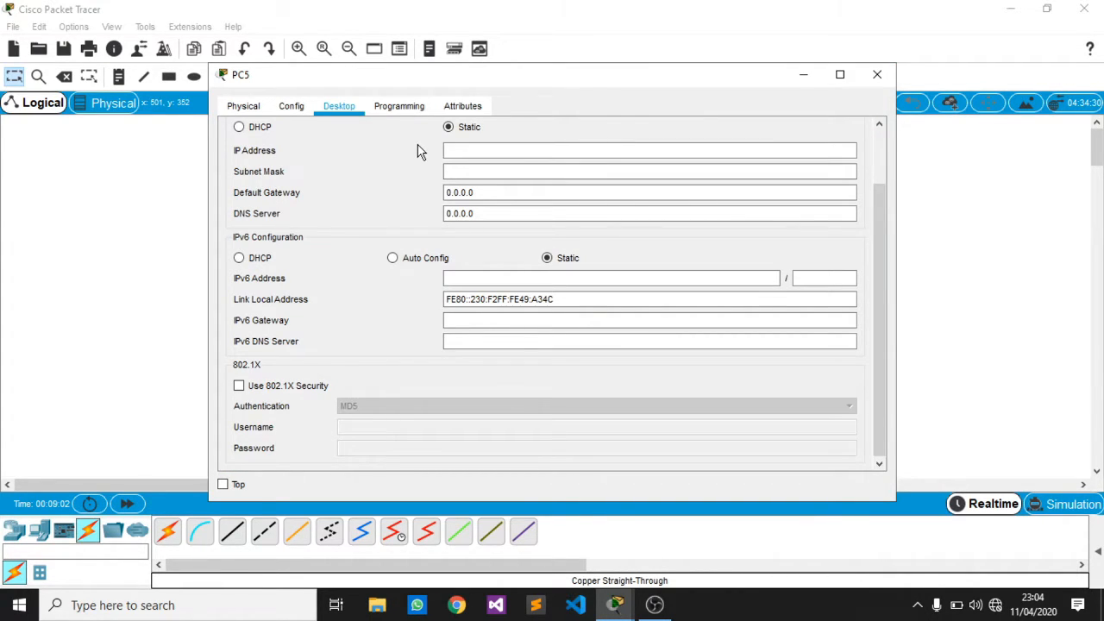
left_click(239, 127)
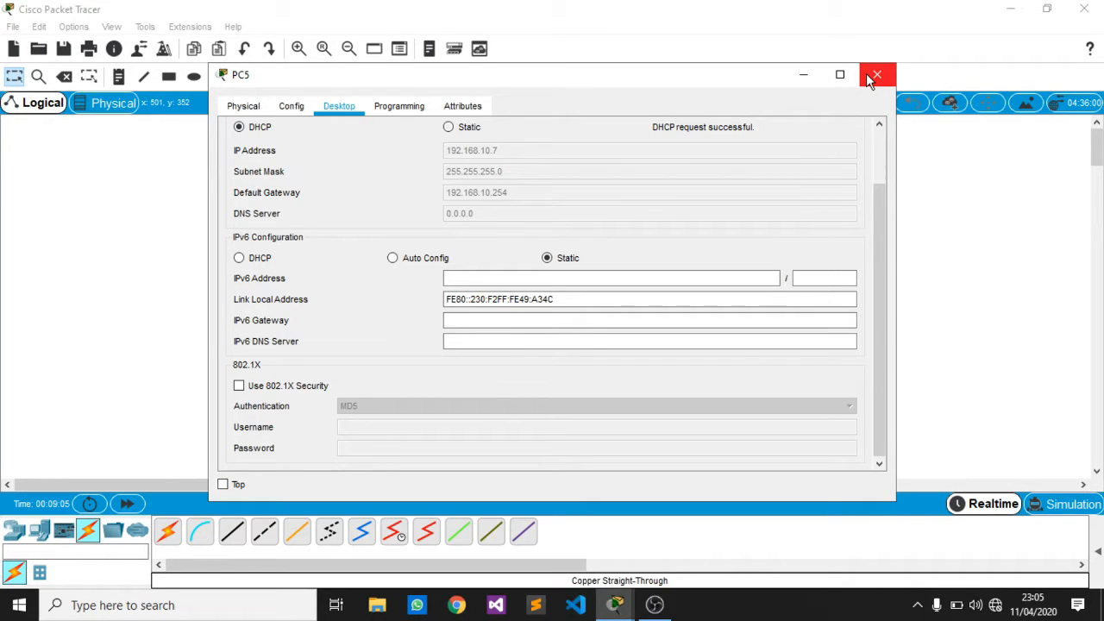
left_click(875, 76)
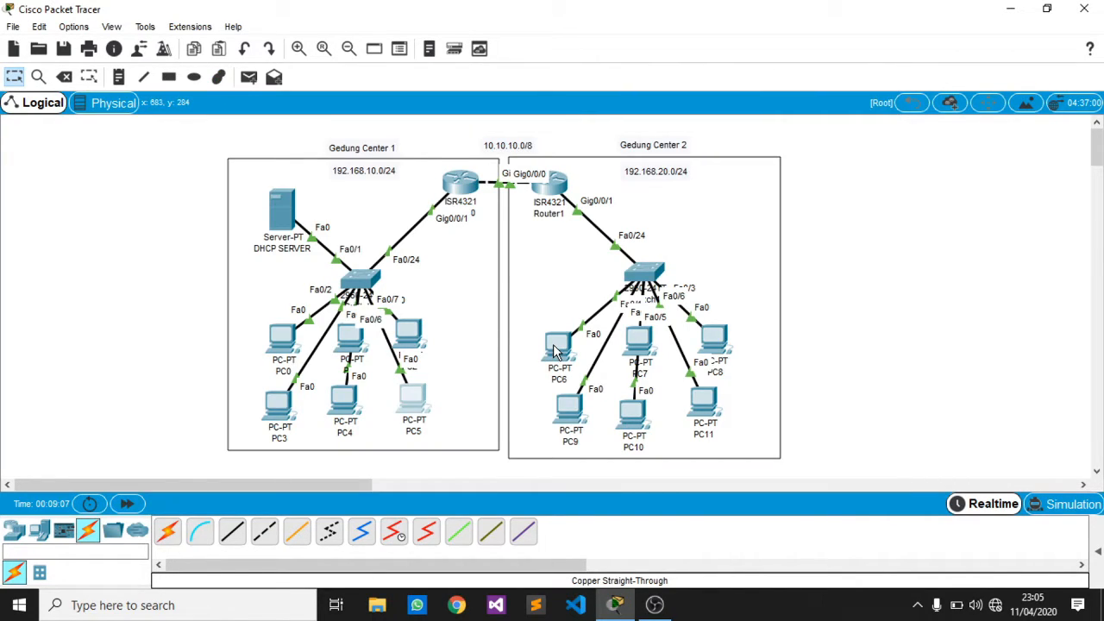
Give PC6 the static IPv4 address 192.168.20.1 with subnet mask 255.255.255.0.
left_click(556, 351)
left_click(339, 105)
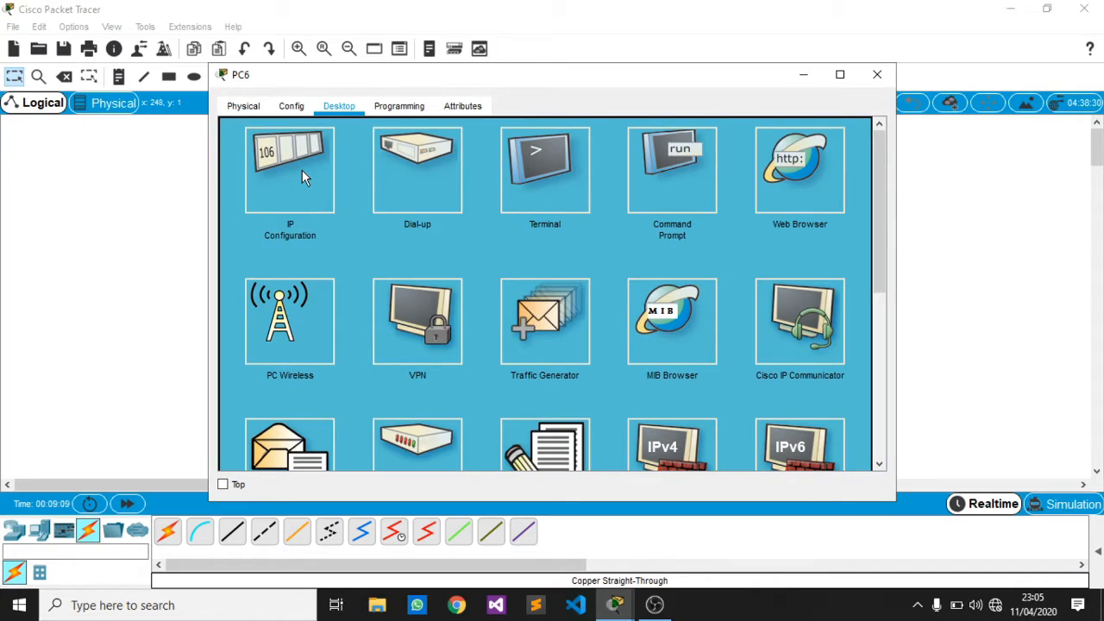
left_click(302, 170)
left_click(493, 150)
type("192.168.10.1")
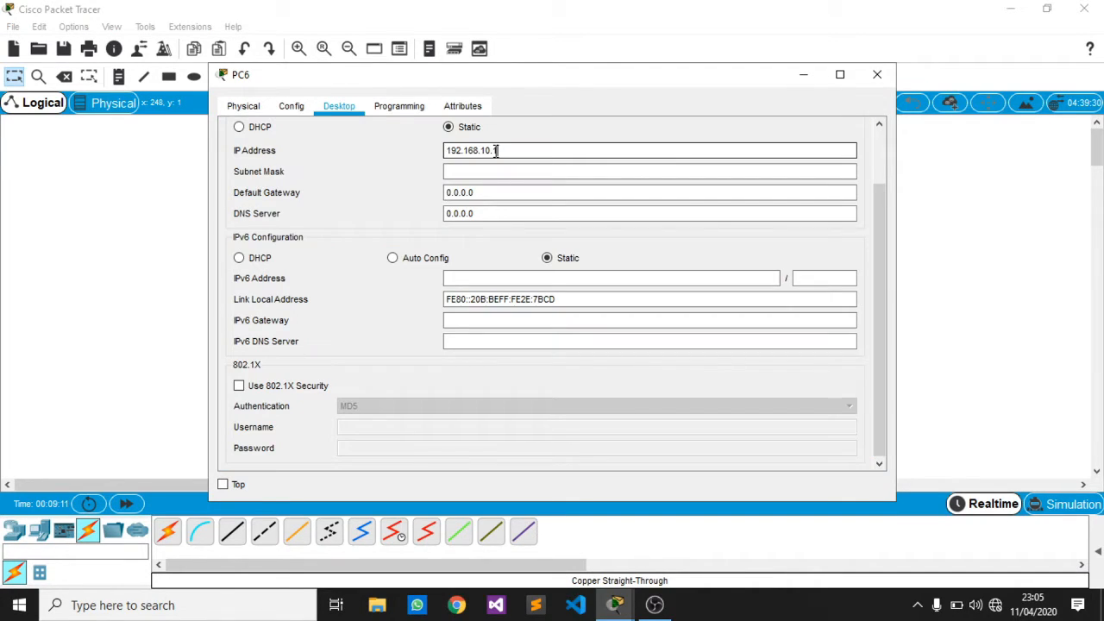
key("BackSpace")
key("BackSpace")
key("BackSpace")
key("BackSpace")
type("20.1")
key("Tab")
key("Tab")
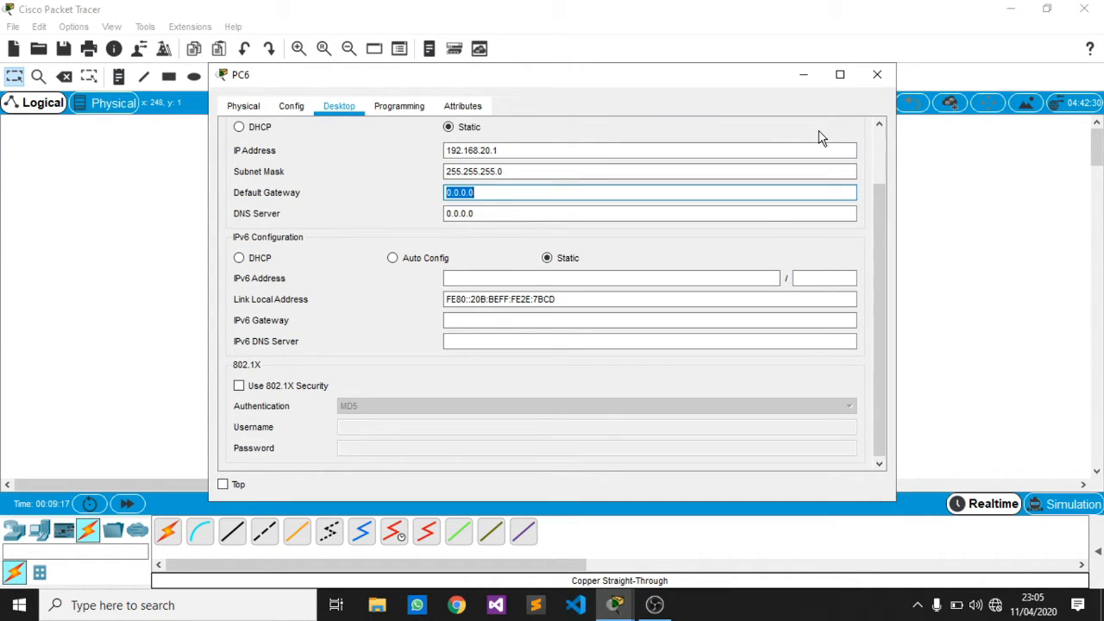
Set PC6's default gateway to 192.168.20.254 and close its configuration.
type("192.168.20.1")
left_click_drag(646, 87, 268, 127)
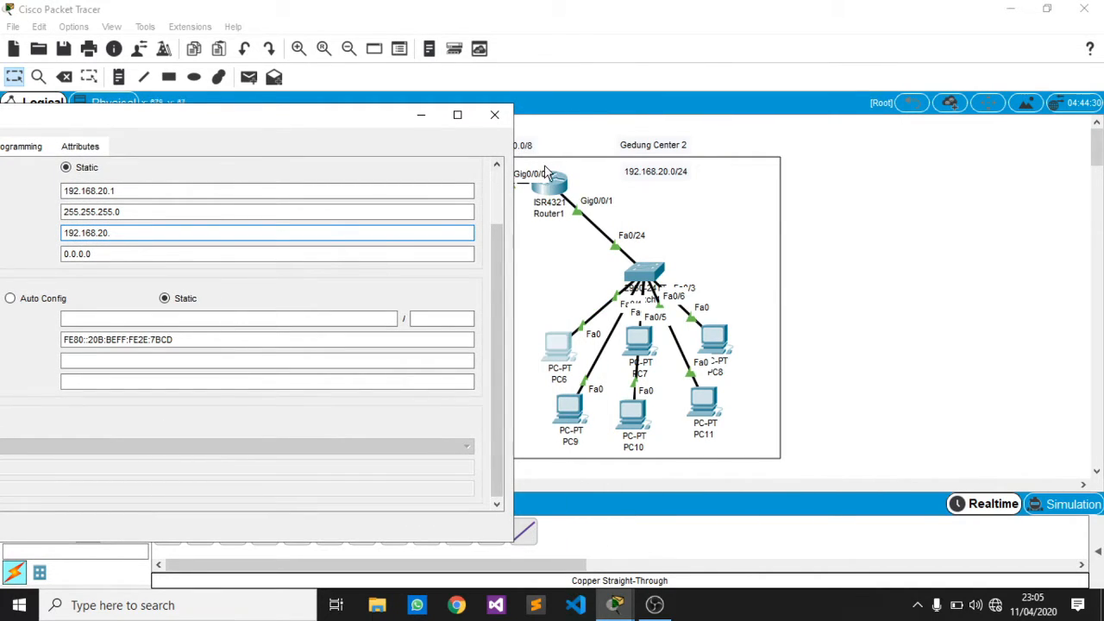
type("54")
key("Tab")
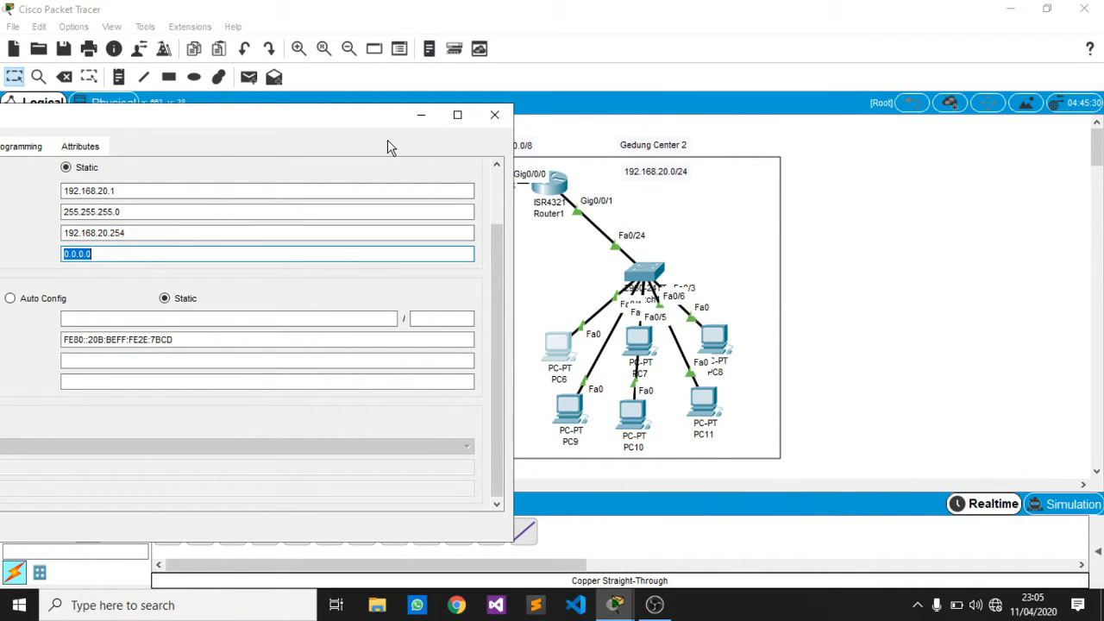
left_click(504, 114)
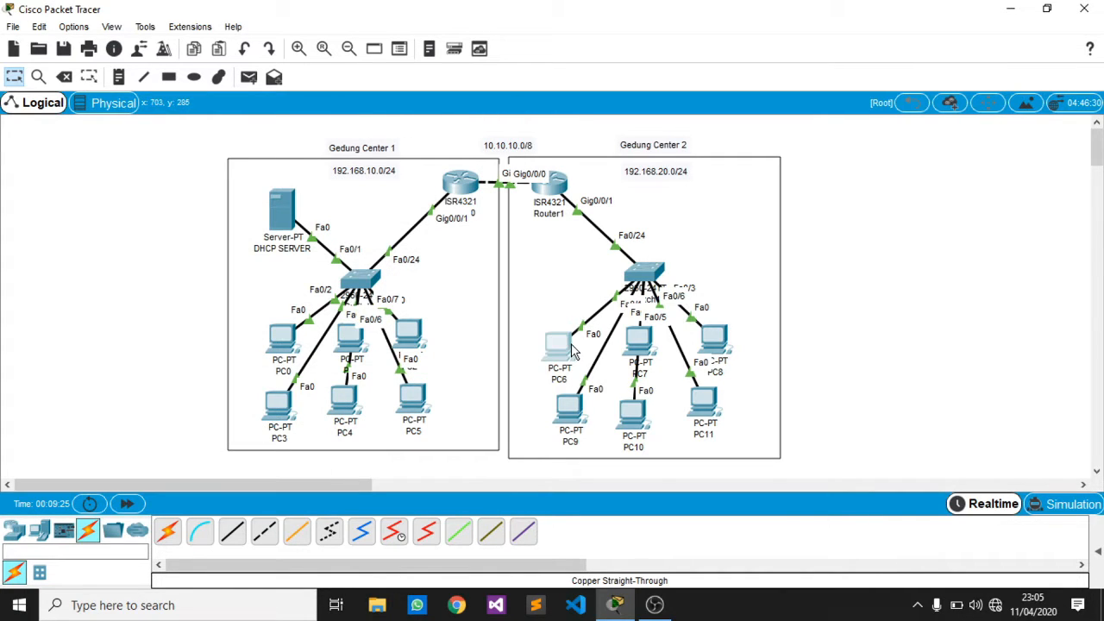
Give PC7 the static IPv4 address 192.168.20.2 with subnet mask 255.255.255.0.
left_click(636, 338)
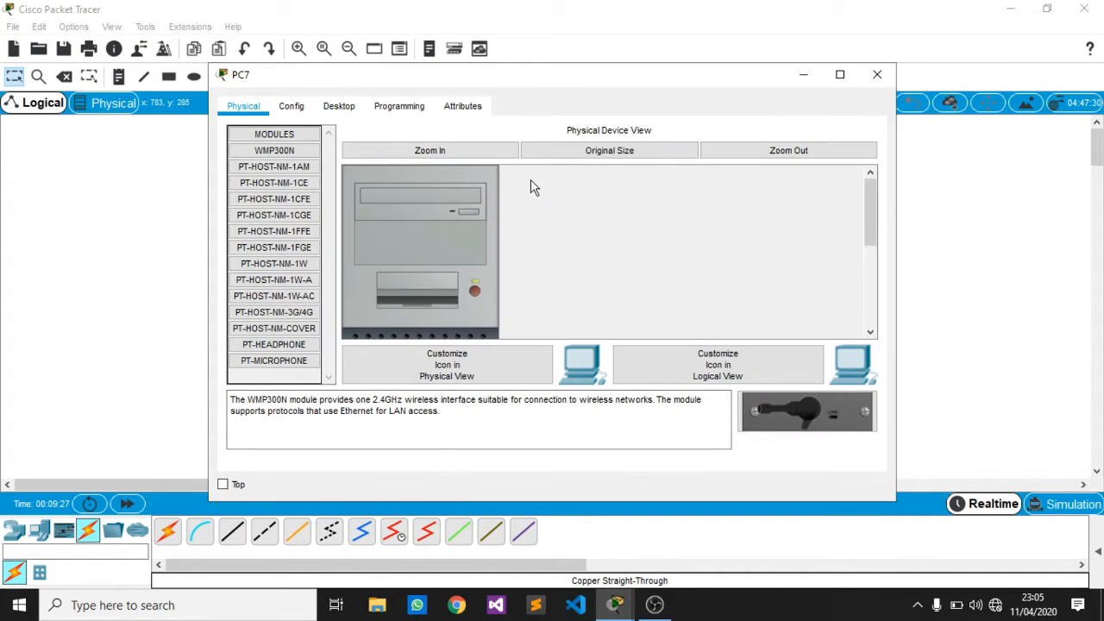
left_click(339, 106)
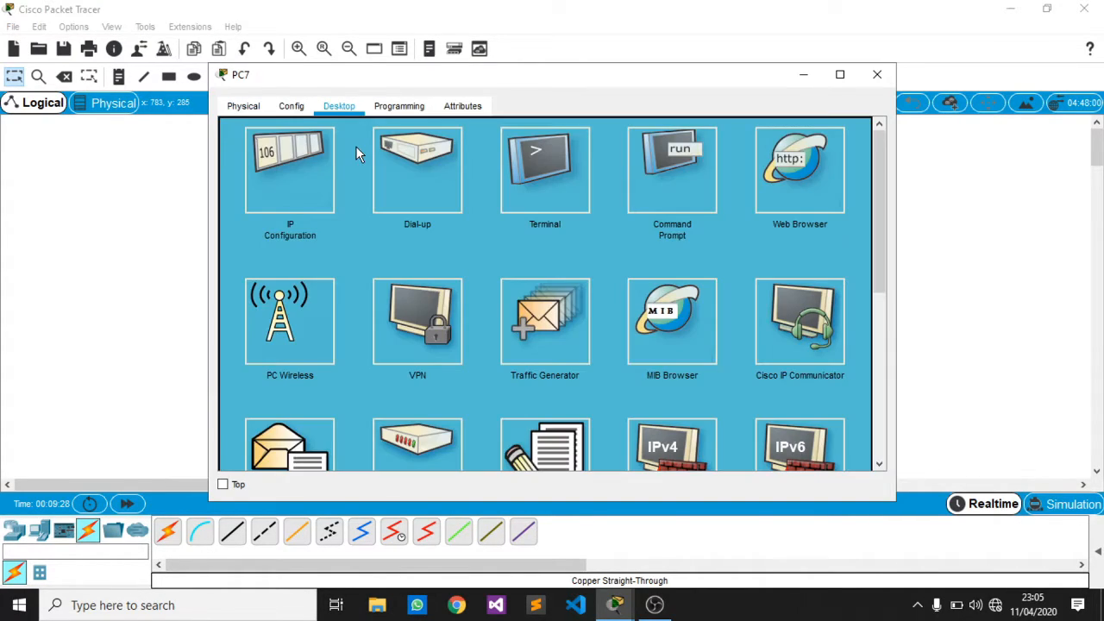
left_click(314, 161)
left_click(480, 150)
type("192.168.20.1")
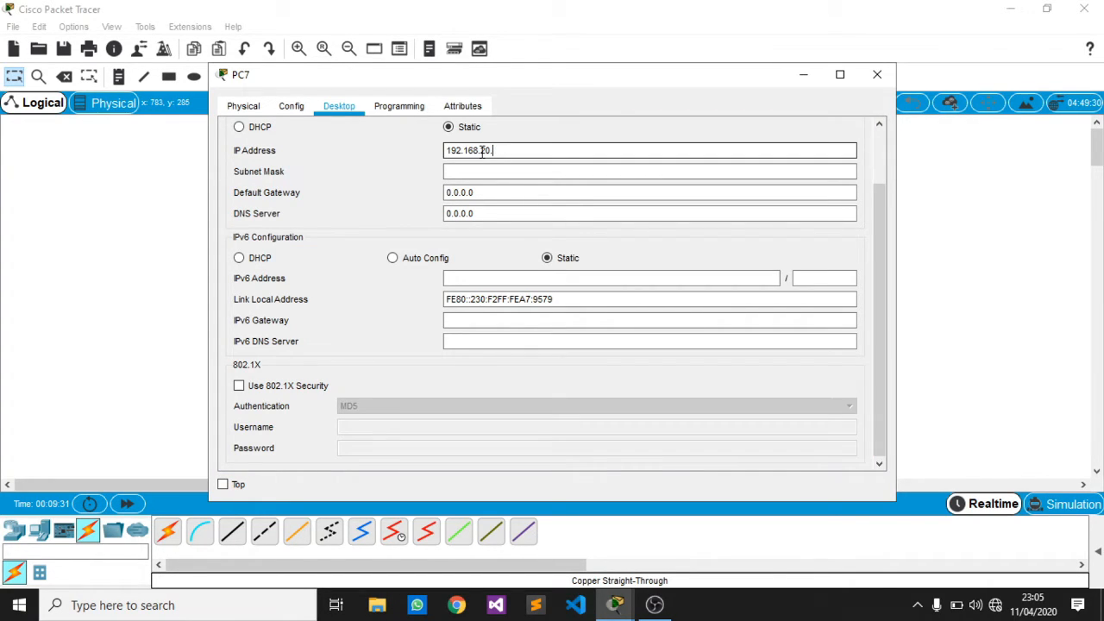
key("Tab")
key("Tab")
Set PC7's default gateway to 192.168.20.254 and close its configuration.
type("192.168.20.1")
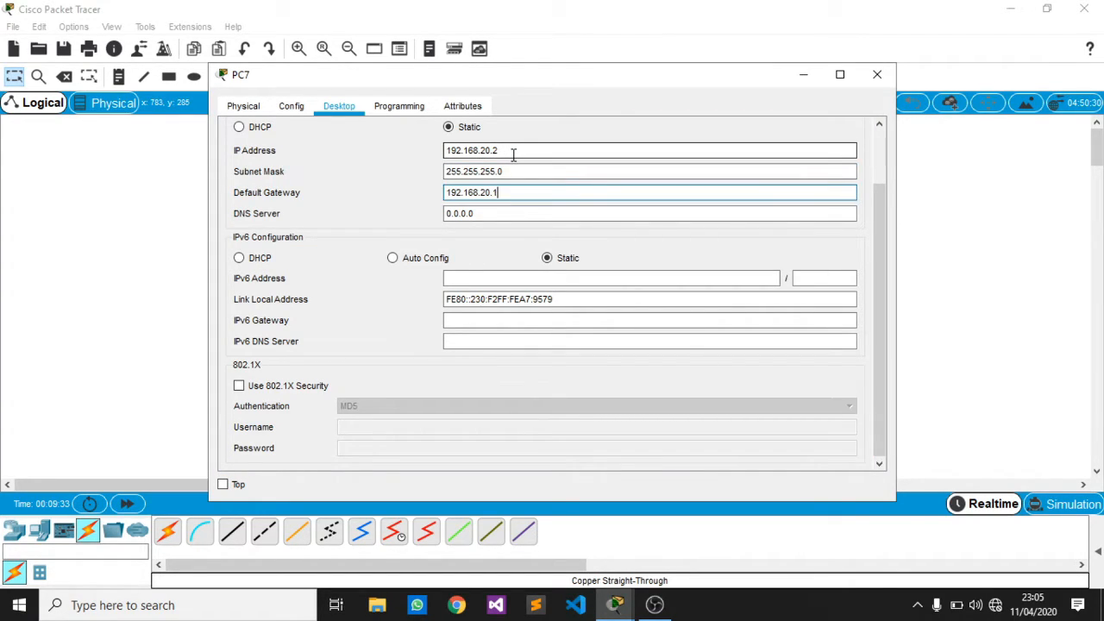
key("BackSpace")
type("254")
left_click_drag(494, 151, 578, 155)
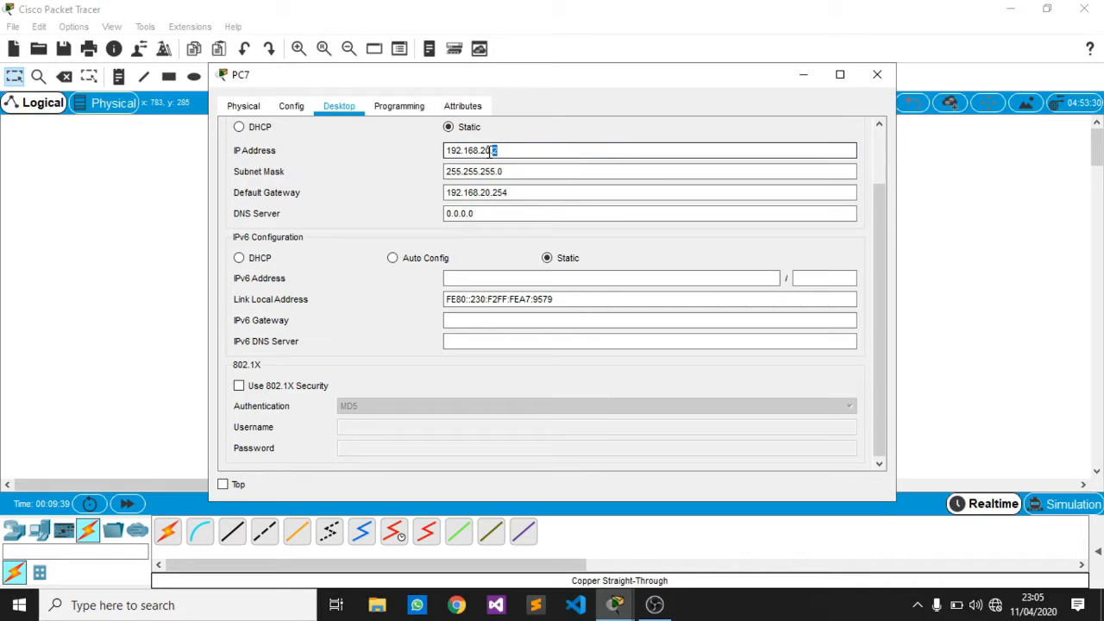
left_click_drag(491, 150, 406, 140)
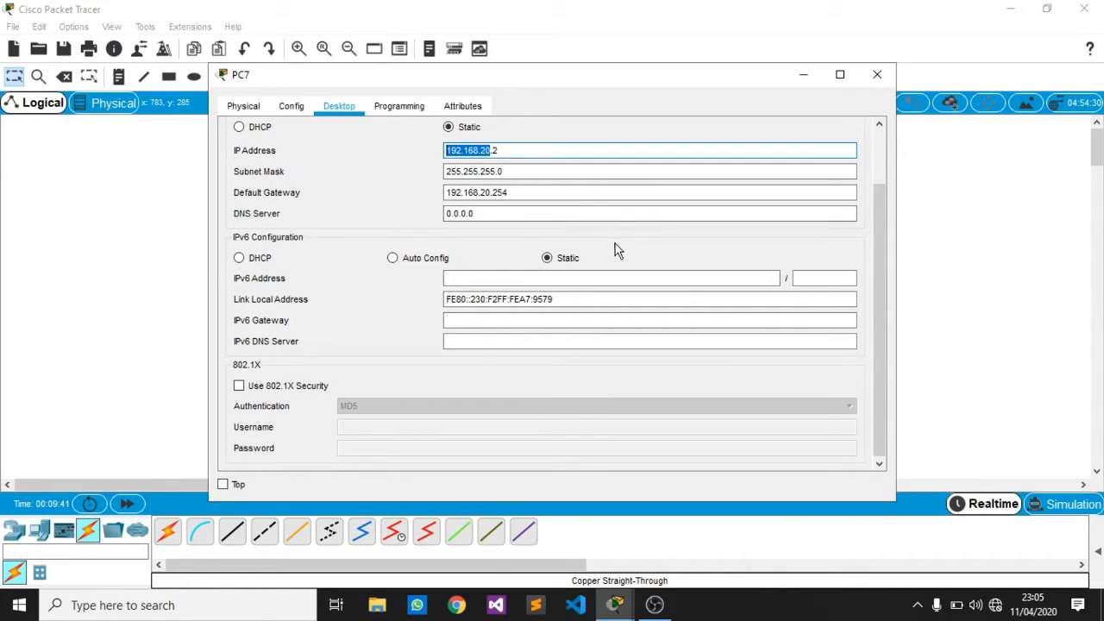
left_click(879, 66)
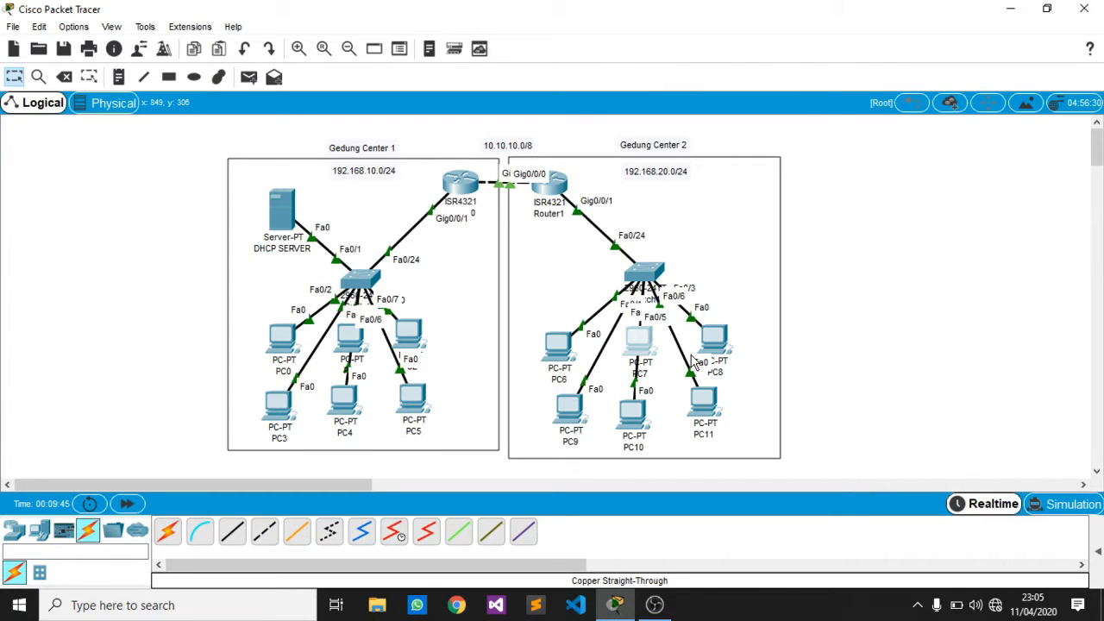
Give PC8 the static IPv4 address 192.168.20.3 with subnet mask 255.255.255.0.
left_click(709, 347)
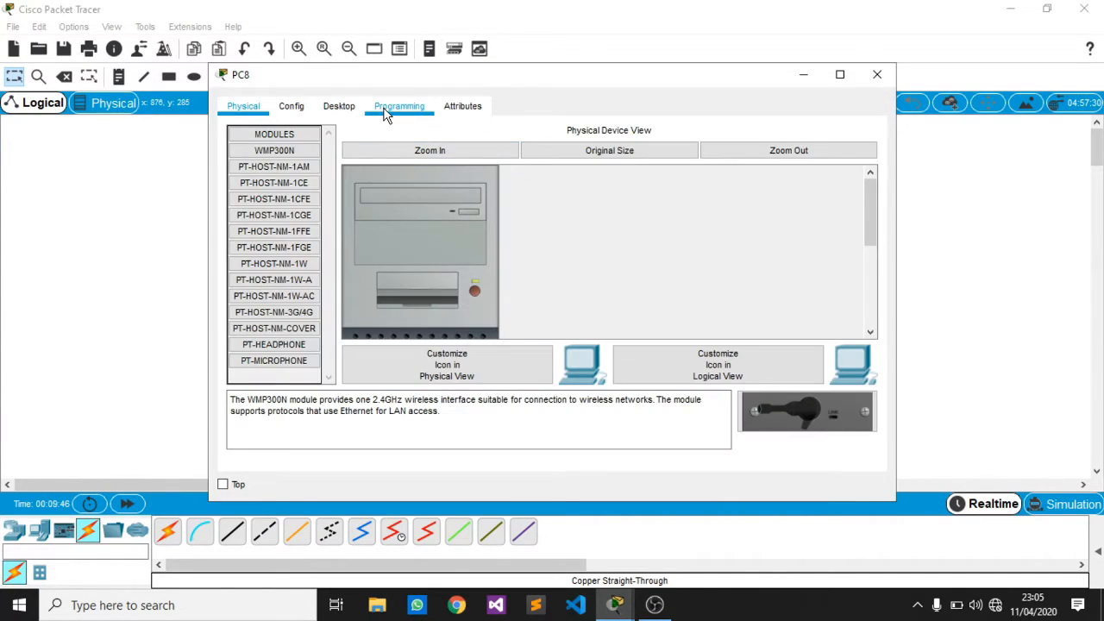
left_click(398, 106)
left_click(339, 106)
left_click(294, 164)
left_click(447, 150)
type("192.168.20.3")
key("Tab")
key("Tab")
Set PC8's default gateway to 192.168.20.254 and close its configuration.
type("2")
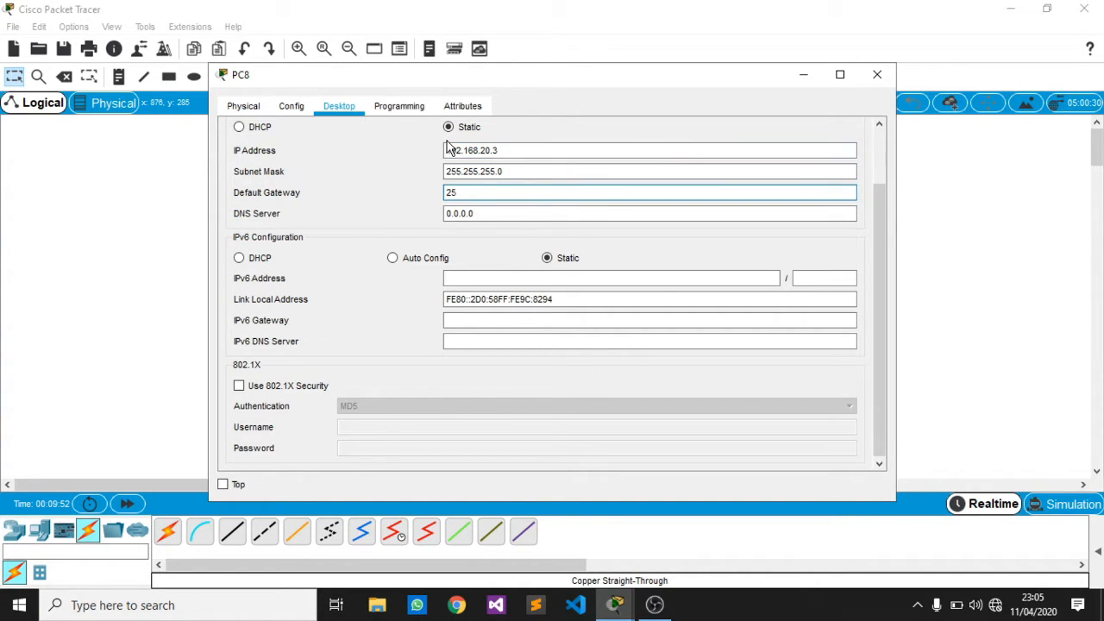
type("192.168.20.254")
key("Tab")
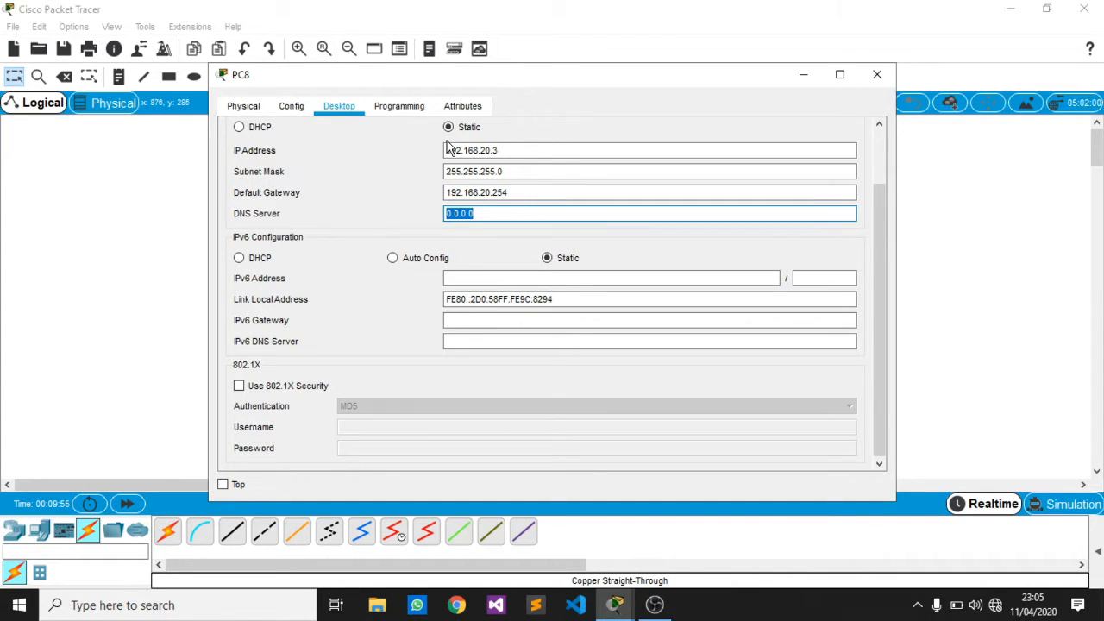
left_click(877, 74)
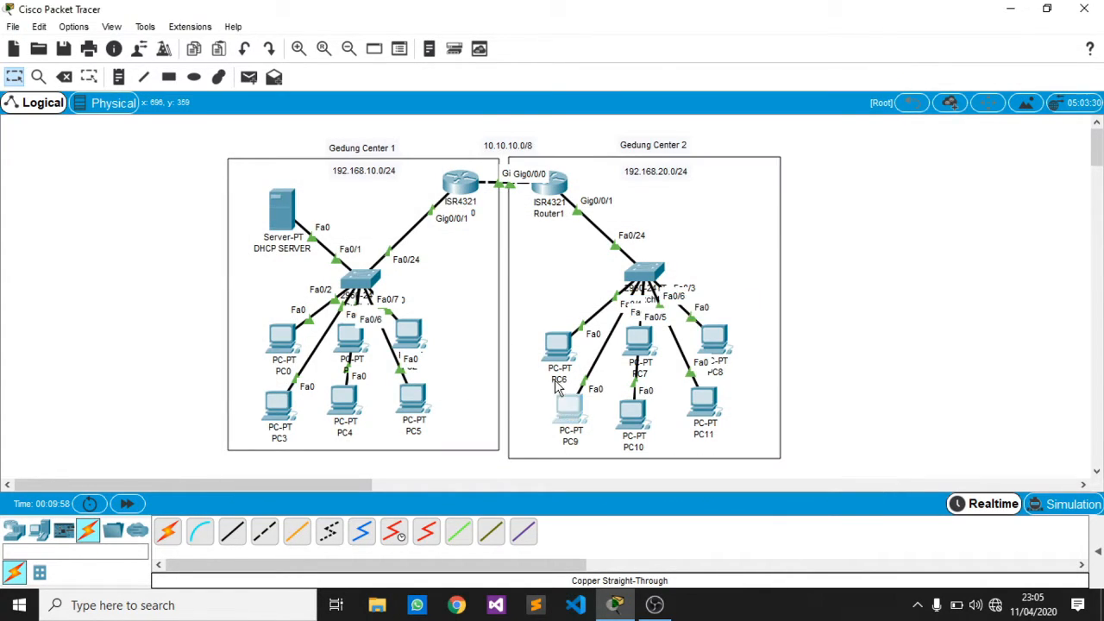
Give PC9 the static IPv4 address 192.168.20.4 with subnet mask 255.255.255.0.
left_click(565, 411)
left_click(348, 105)
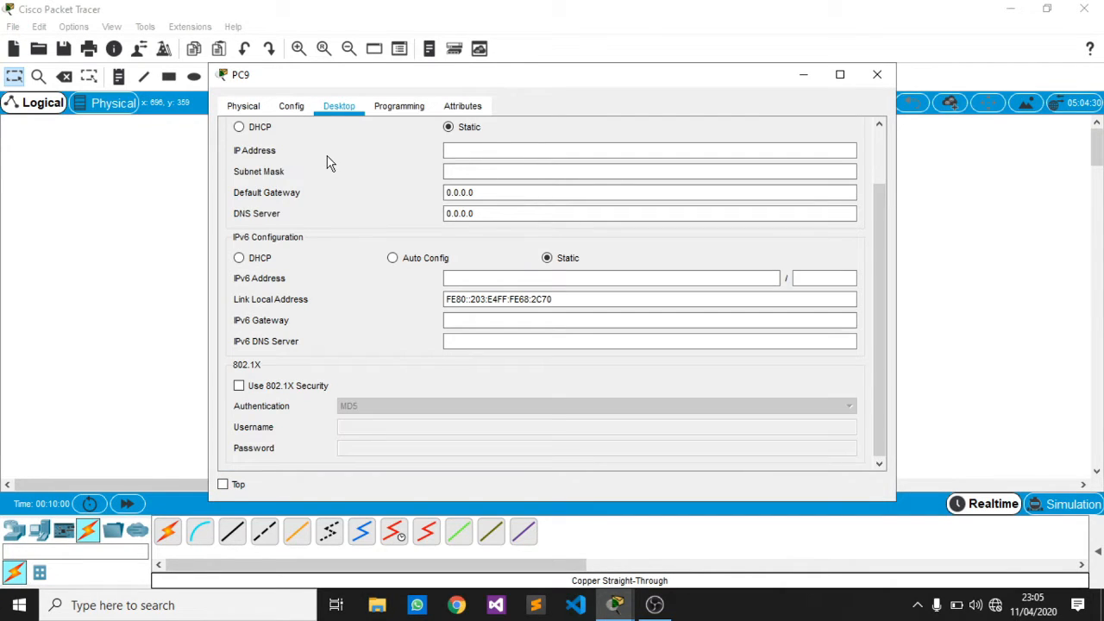
left_click(473, 151)
type("192.168.20.1")
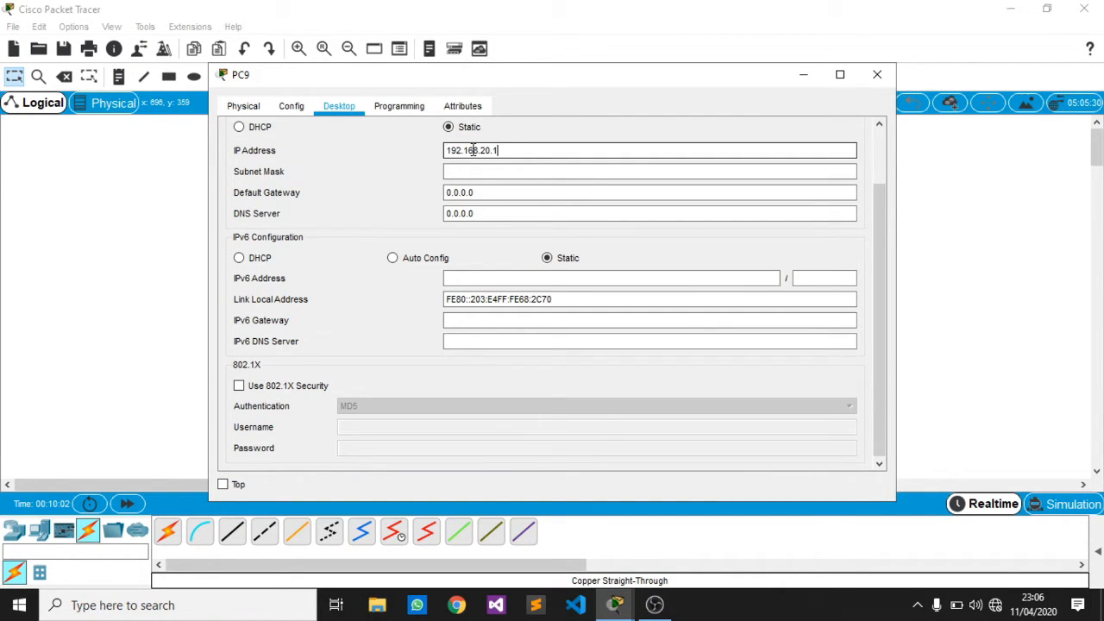
type("4")
key("Tab")
key("Tab")
Set PC9's default gateway to 192.168.20.254 and close its configuration.
type("192.168.20.1")
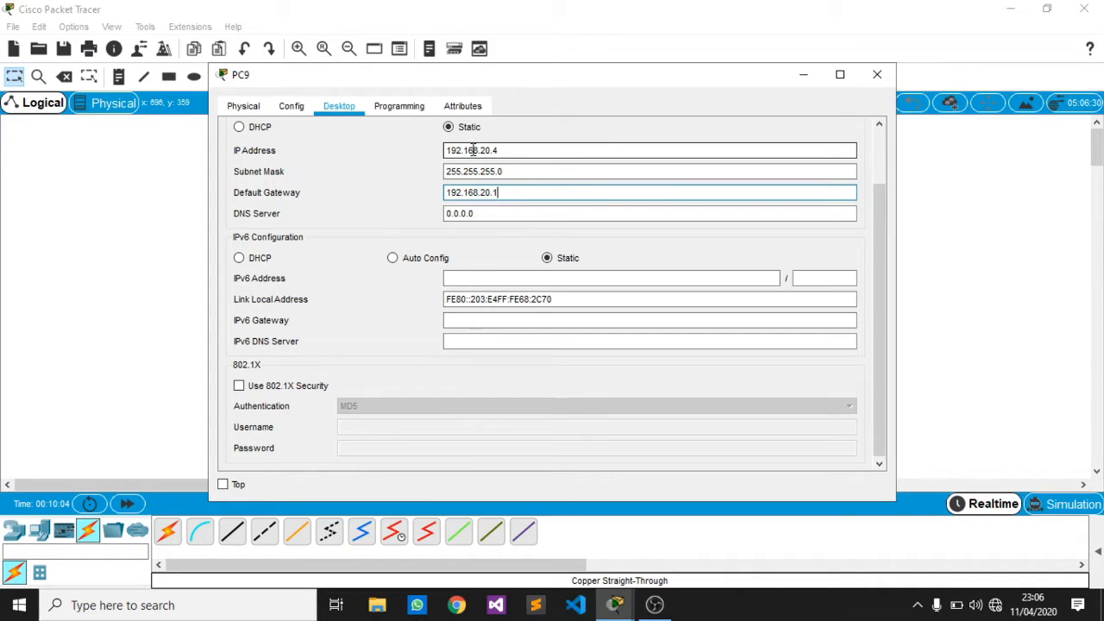
type("254")
key("Tab")
left_click(876, 74)
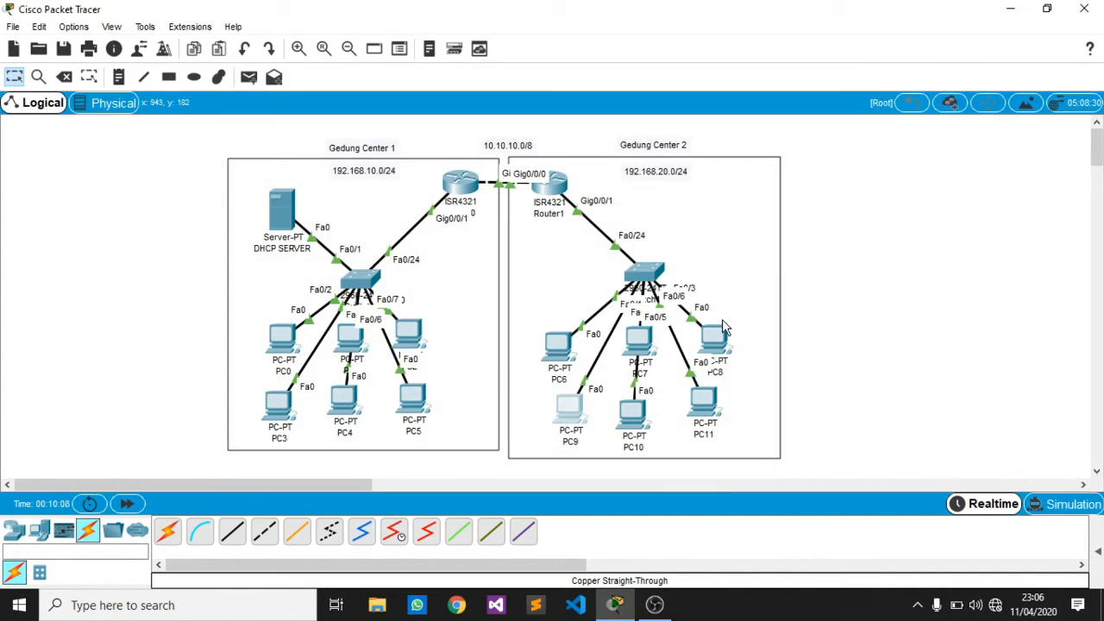
Give PC10 the static IPv4 address 192.168.20.5 with subnet mask 255.255.255.0.
left_click(640, 421)
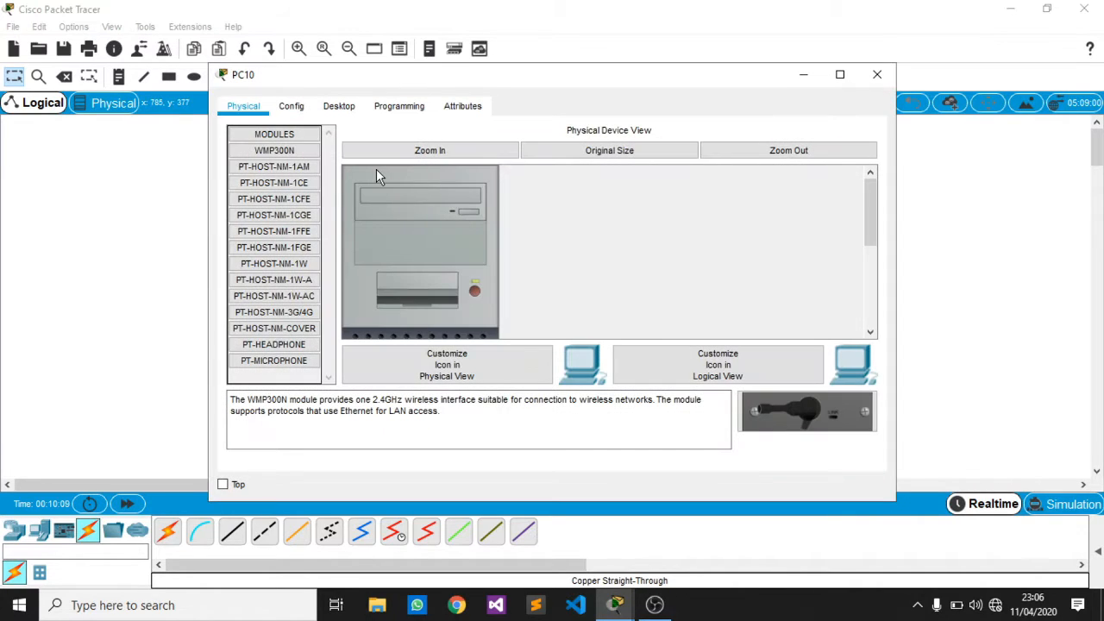
left_click(339, 106)
left_click(289, 163)
left_click(494, 153)
type("192.168.20.5")
key("Tab")
key("Tab")
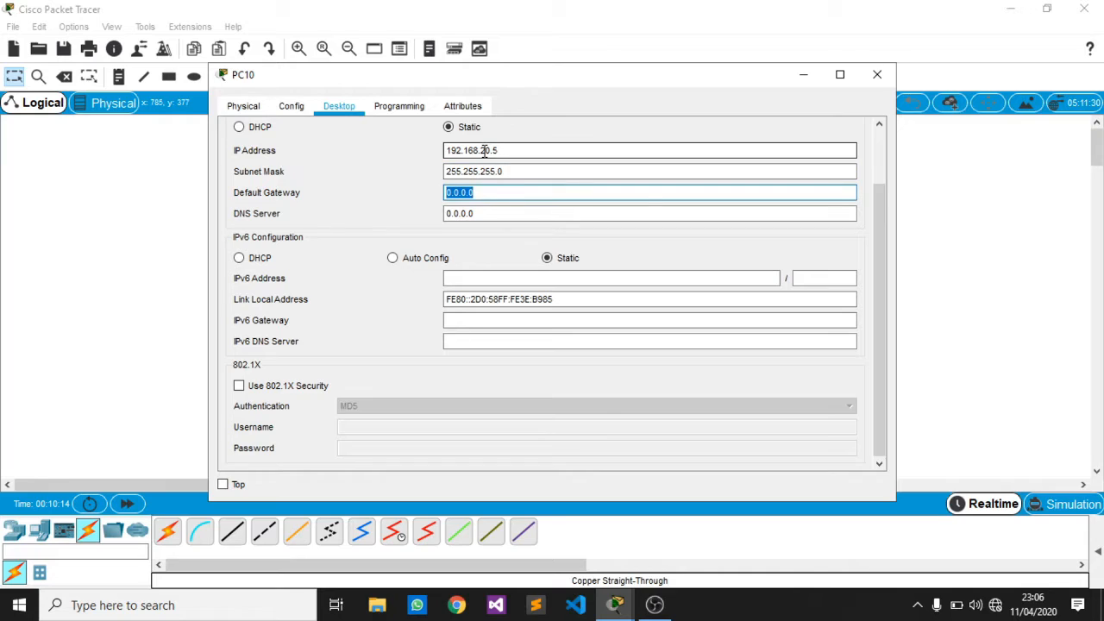
Set PC10's default gateway to 192.168.20.254 and close its configuration.
type("192.168.20.254")
key("Tab")
left_click(877, 74)
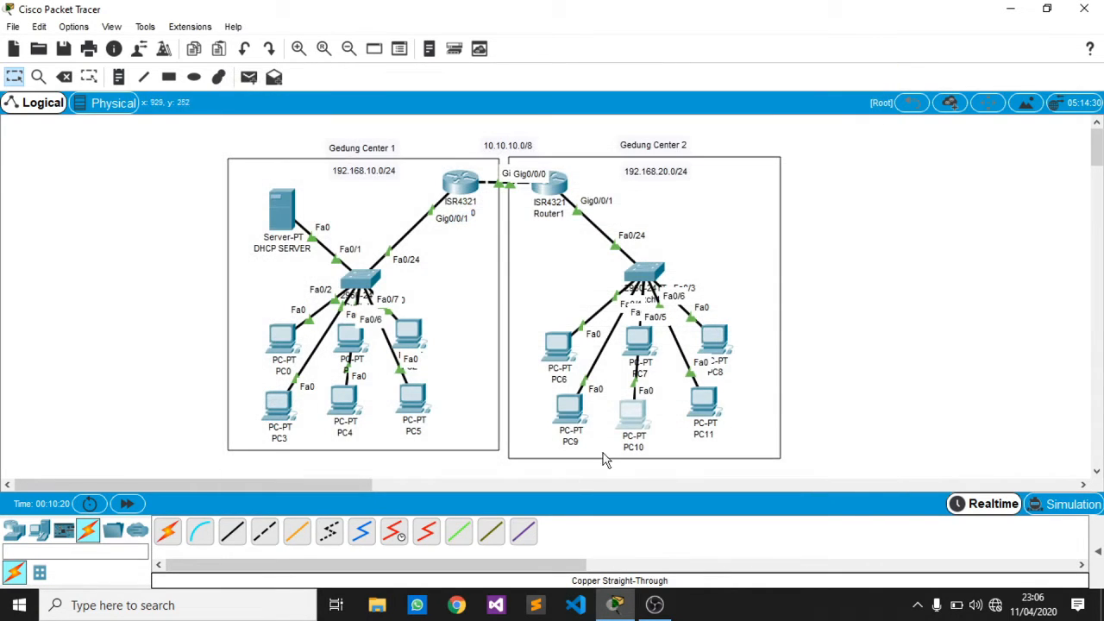
Give PC11 the static IPv4 address 192.168.20.6 with subnet mask 255.255.255.0.
left_click(703, 404)
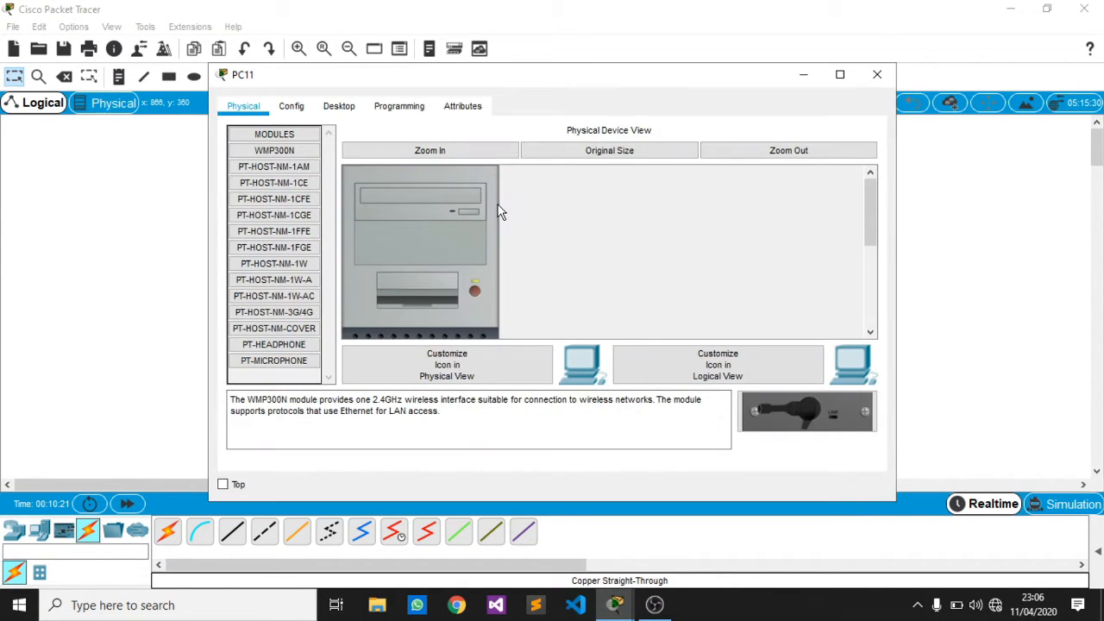
left_click(339, 107)
left_click(310, 160)
left_click(540, 150)
type("192.168.20.1")
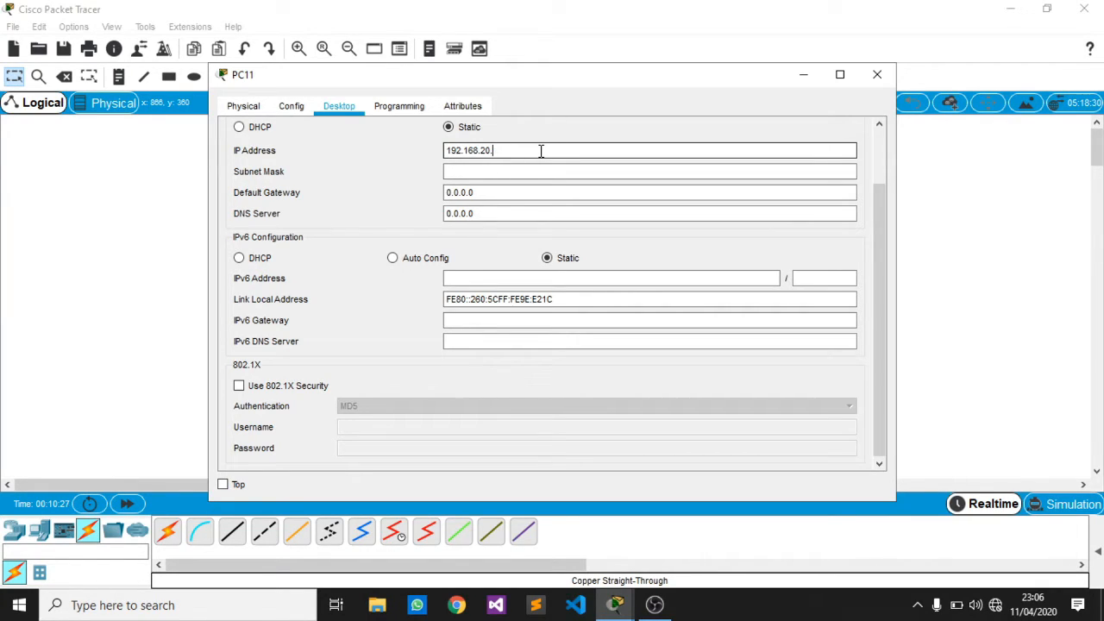
key("Tab")
key("Tab")
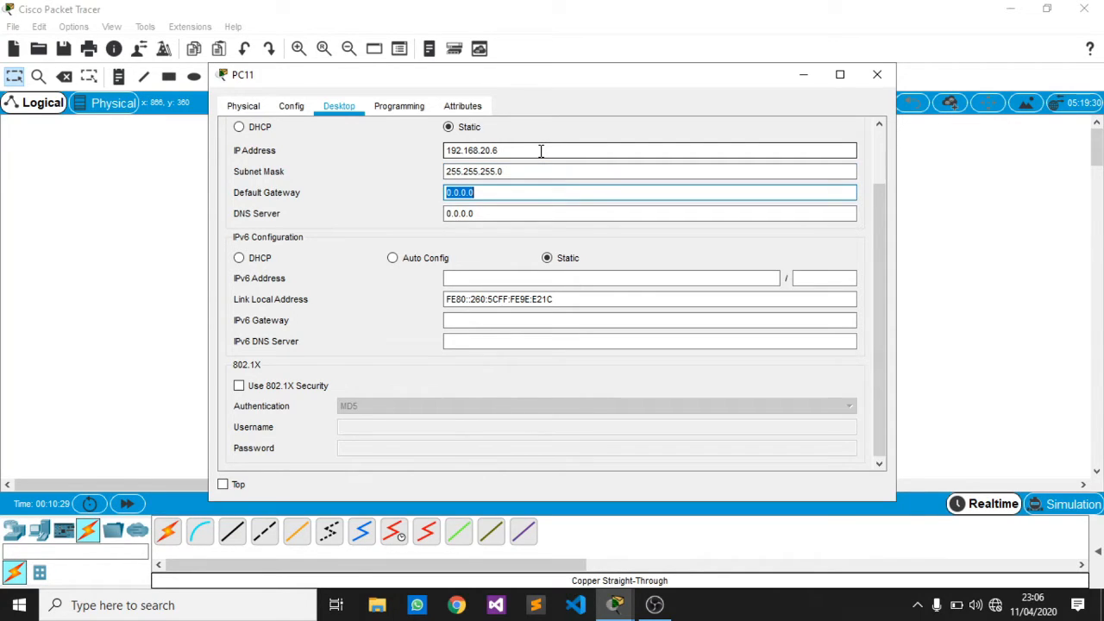
Set PC11's default gateway to 192.168.20.254 and close its configuration.
type("192.168.20.1")
type("2")
key("BackSpace")
key("BackSpace")
type("254")
key("Tab")
left_click(877, 78)
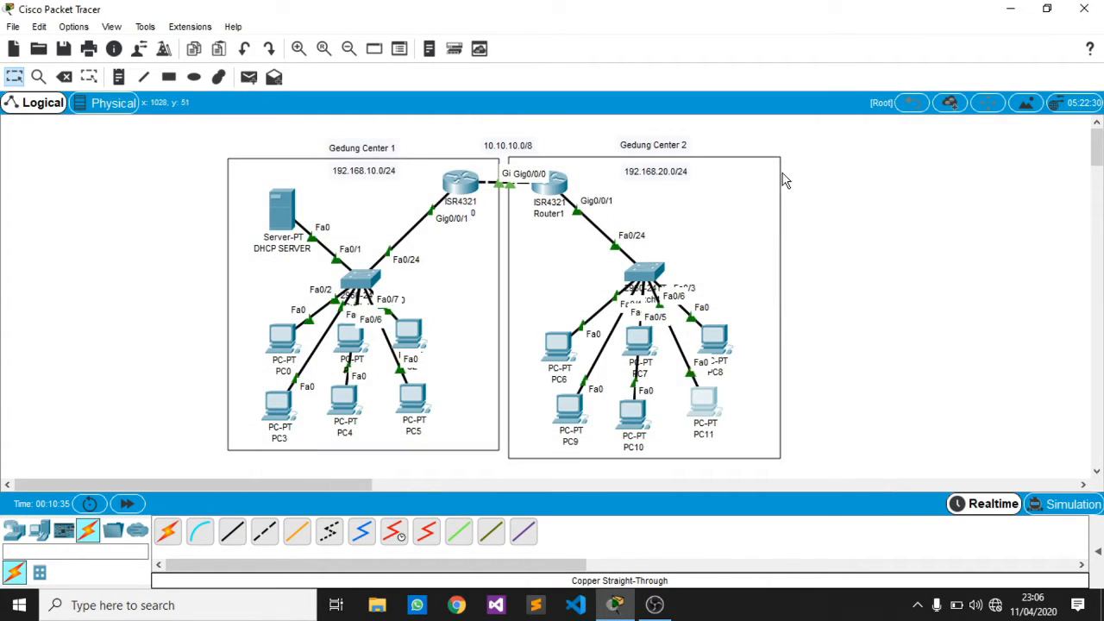
Open Router0's static routing settings and move its window clear of the Gedung Center 2 network.
left_click(464, 187)
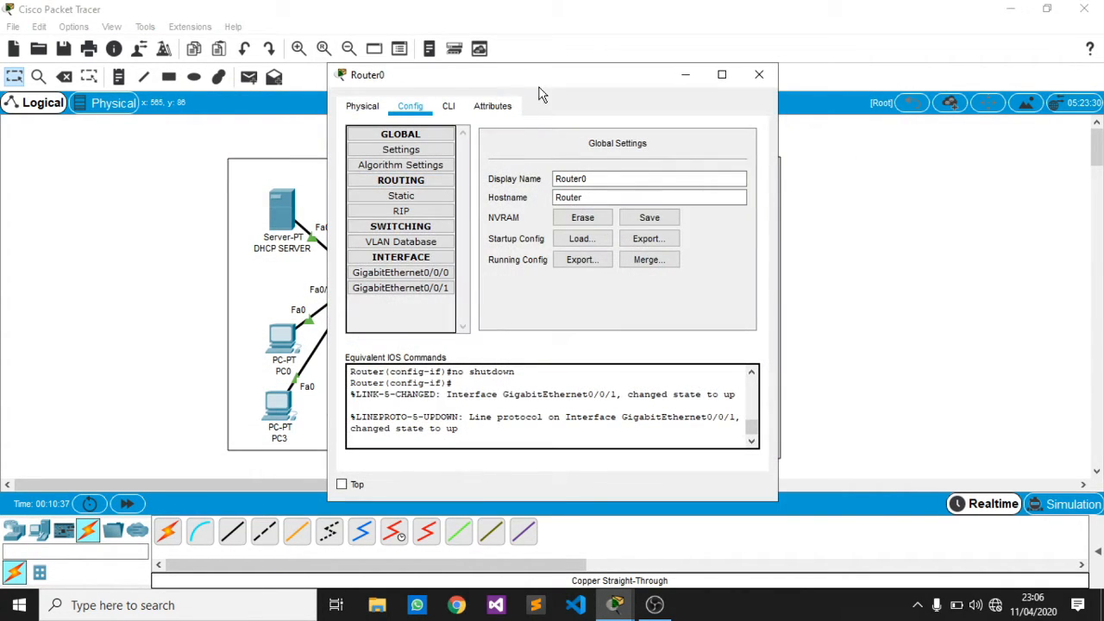
left_click_drag(562, 81, 917, 112)
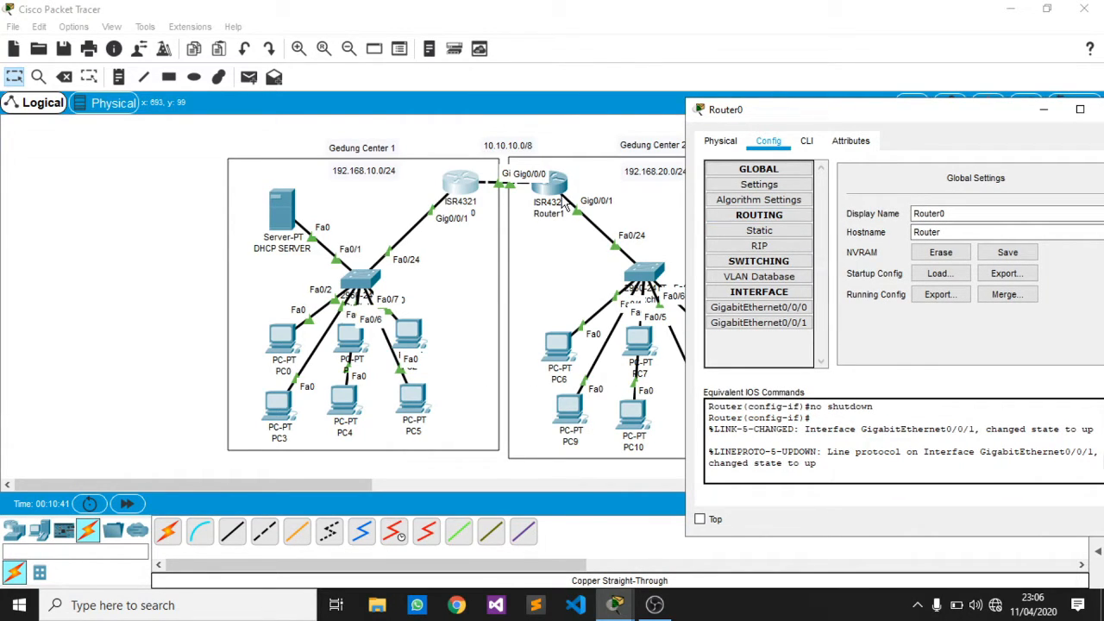
left_click_drag(877, 118, 738, 100)
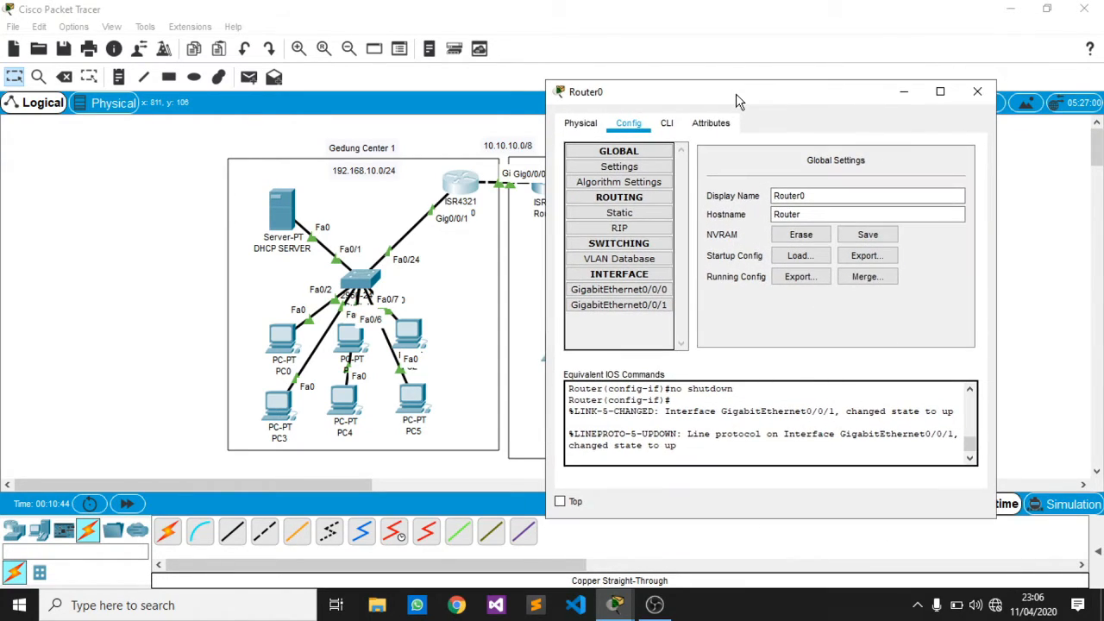
left_click(653, 198)
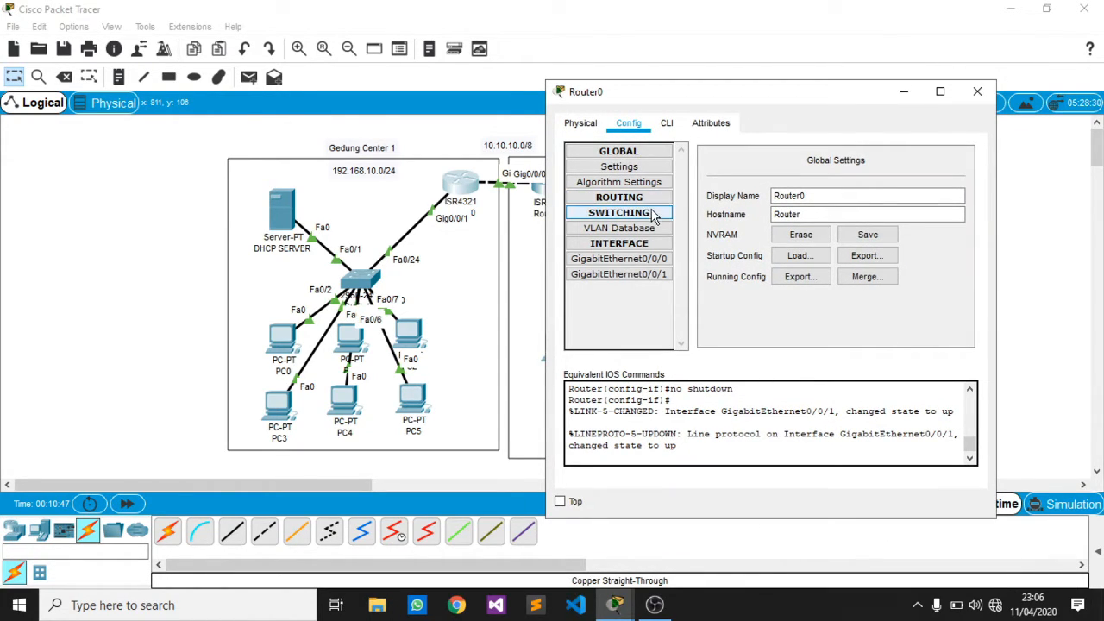
left_click(653, 198)
left_click(653, 214)
left_click(838, 178)
left_click_drag(824, 103, 925, 162)
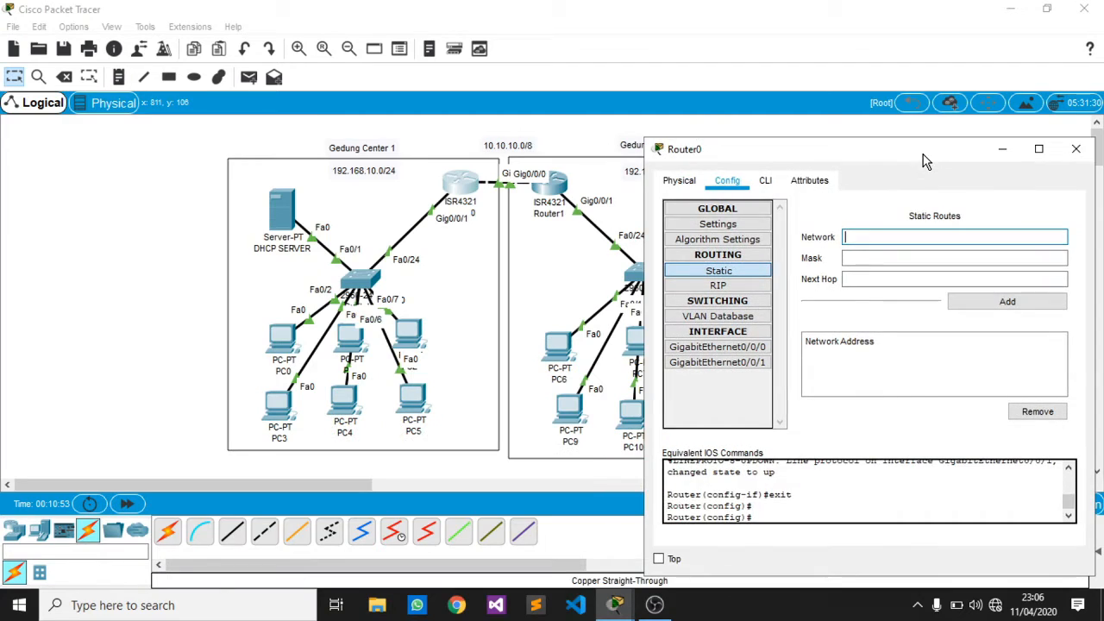
left_click_drag(759, 162, 146, 133)
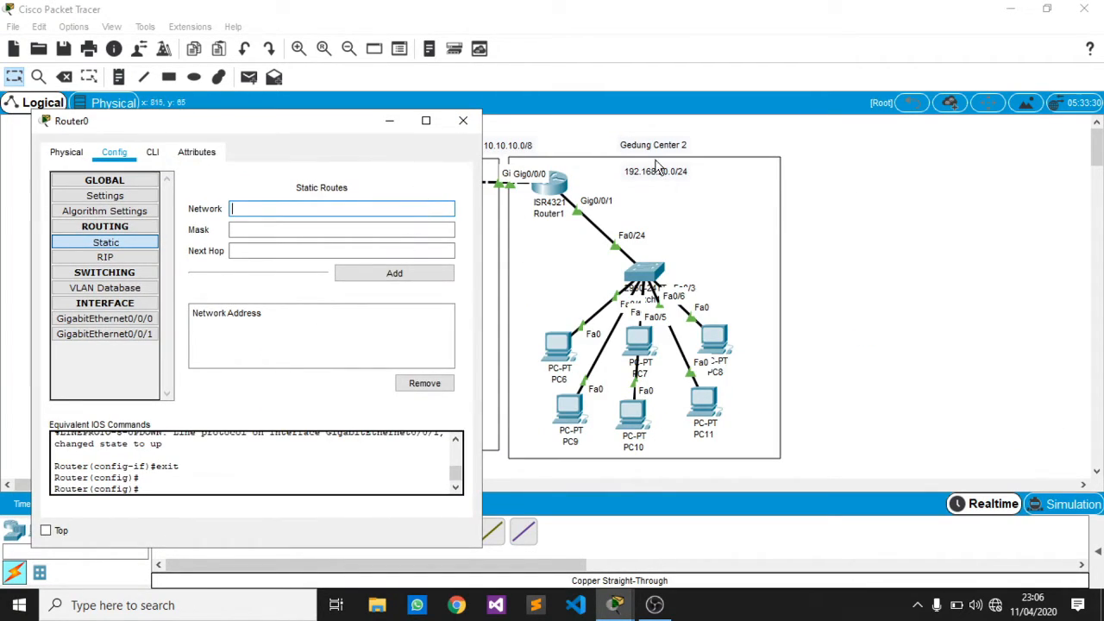
Add a static route on Router0 to network 192.168.20.0, mask 255.255.255.0, next hop 10.10.10.2, and close its configuration.
type("1")
type("92.168.20.0")
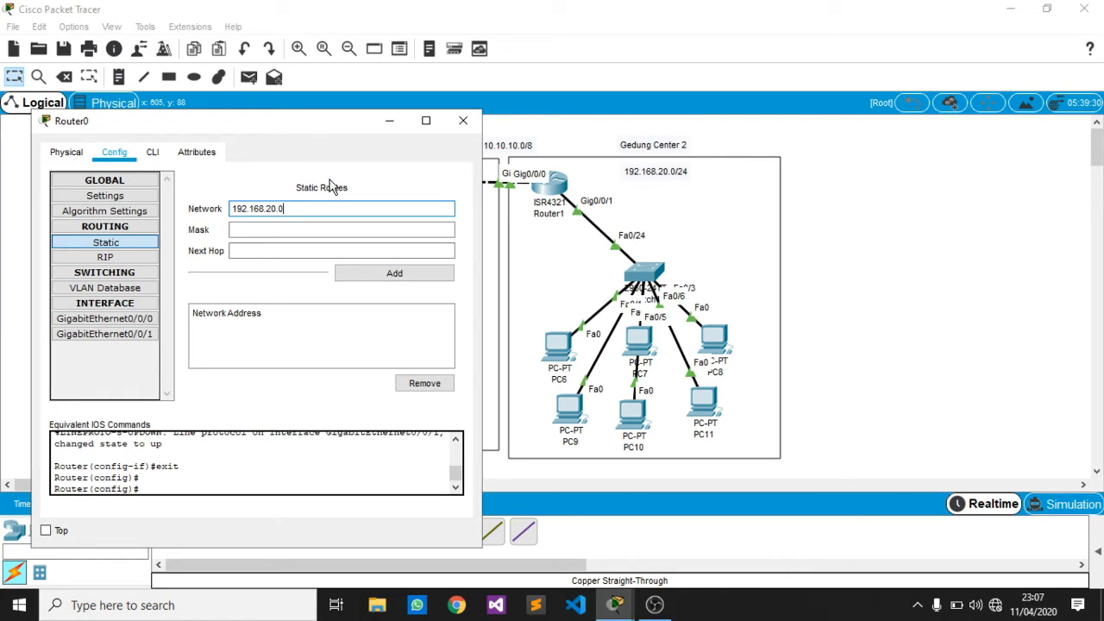
key("Tab")
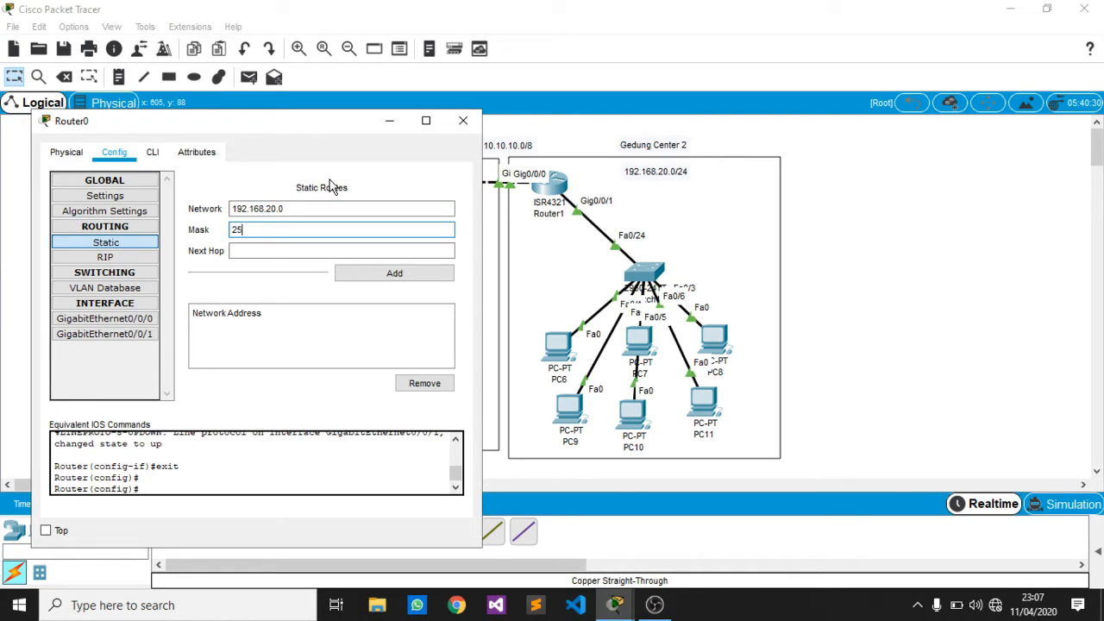
type("255.255.255.0")
key("Tab")
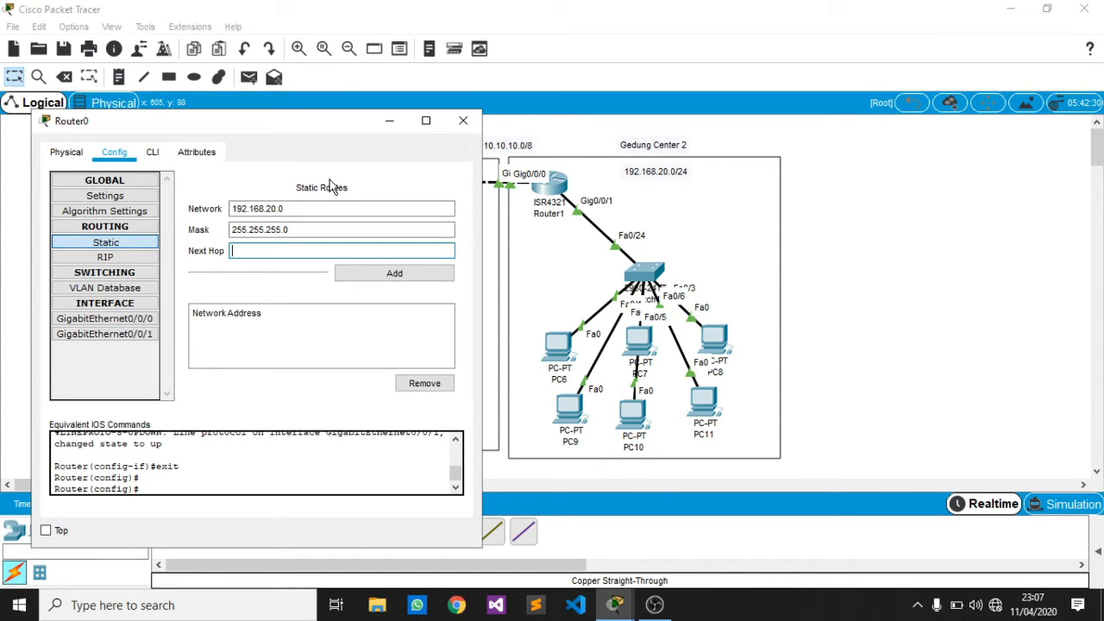
left_click_drag(303, 119, 271, 188)
left_click(328, 295)
type("2")
type("0.10.")
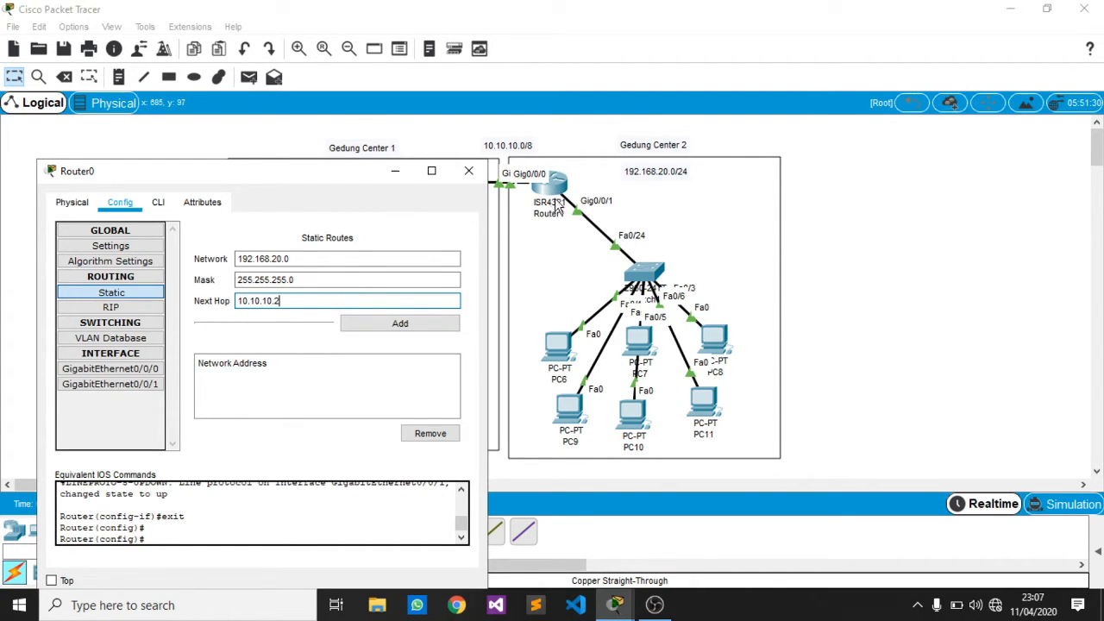
left_click(427, 326)
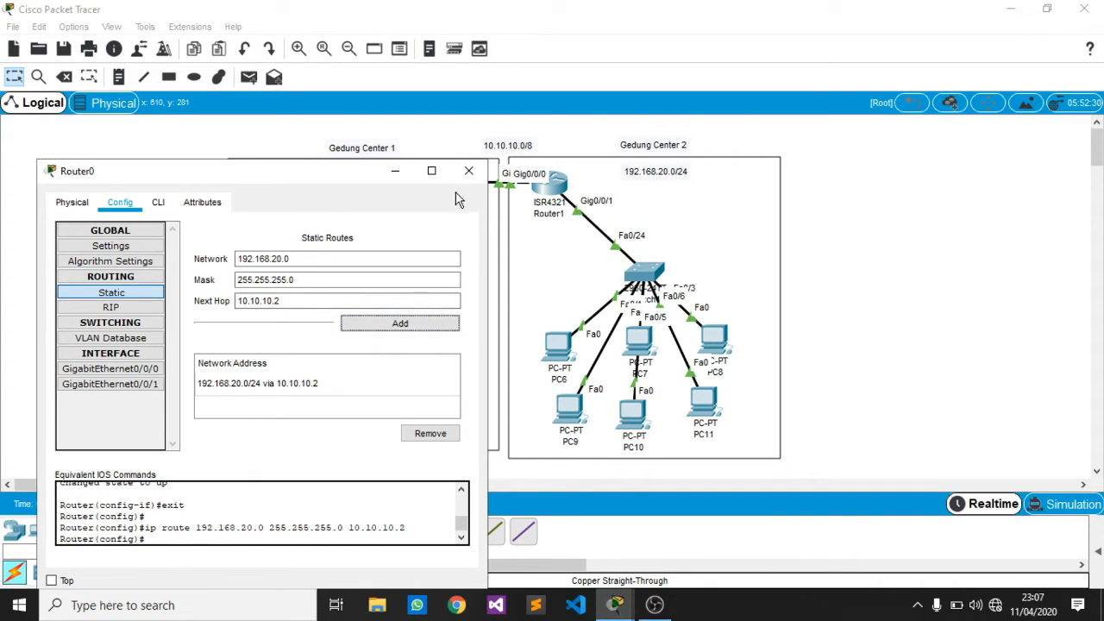
left_click(468, 173)
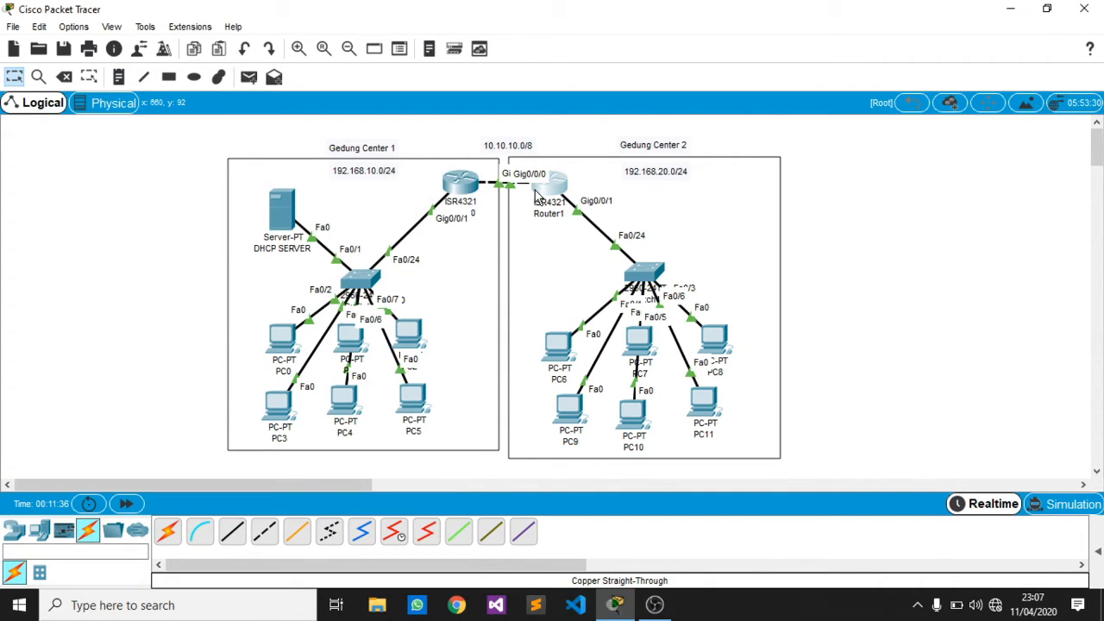
Add a static route on Router1 to network 192.168.10.0, mask 255.255.255.0, next hop 10.10.10.1.
left_click(552, 183)
left_click(401, 197)
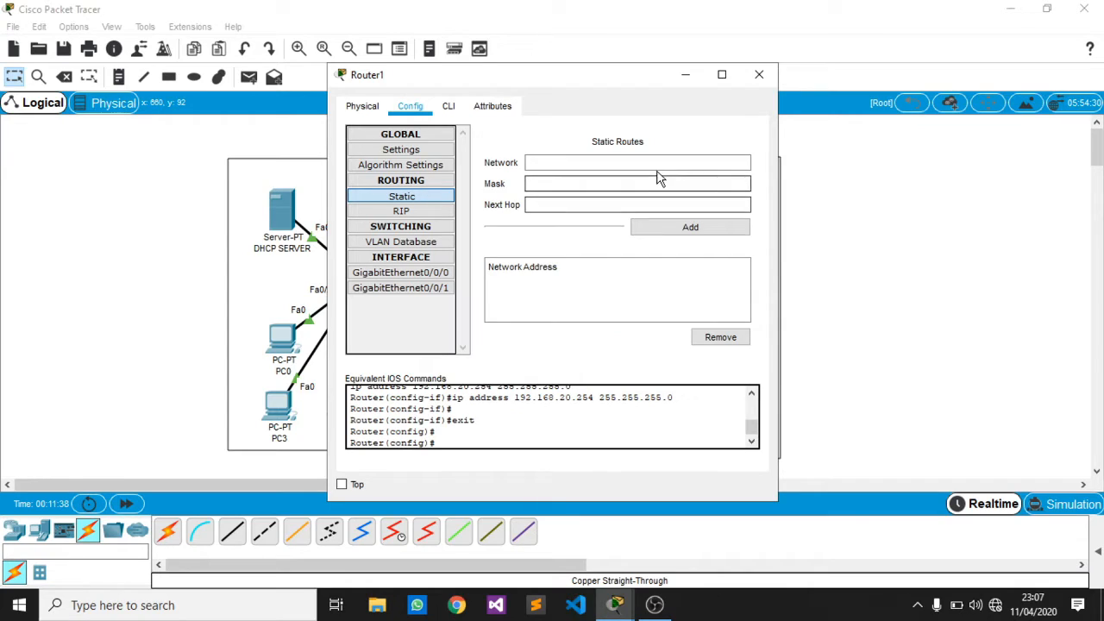
left_click_drag(625, 77, 694, 86)
left_click_drag(803, 121, 774, 110)
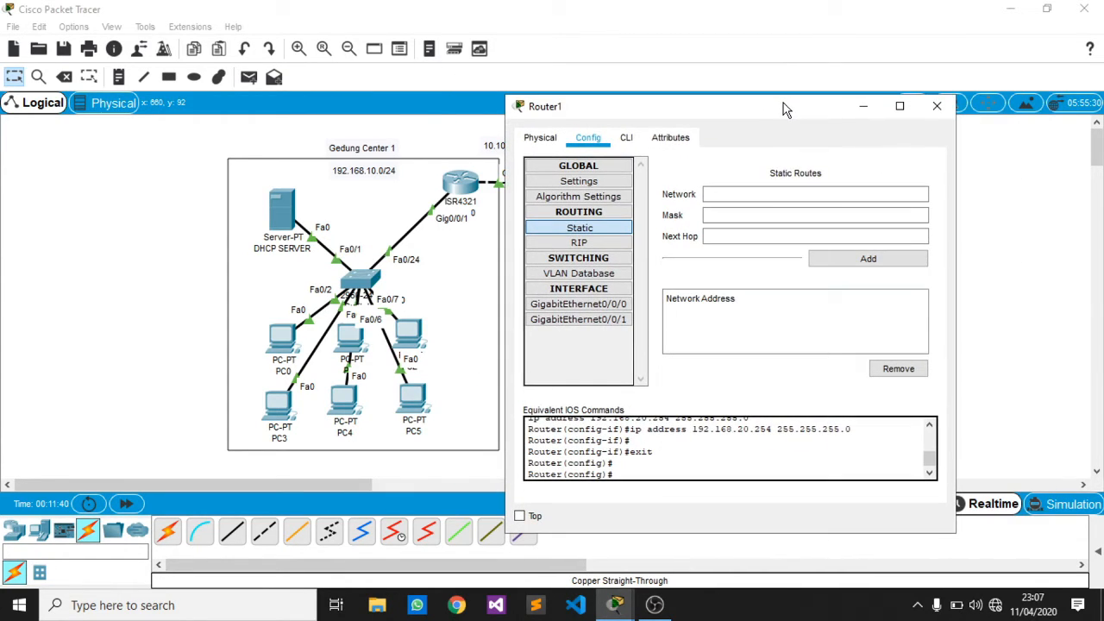
left_click(738, 194)
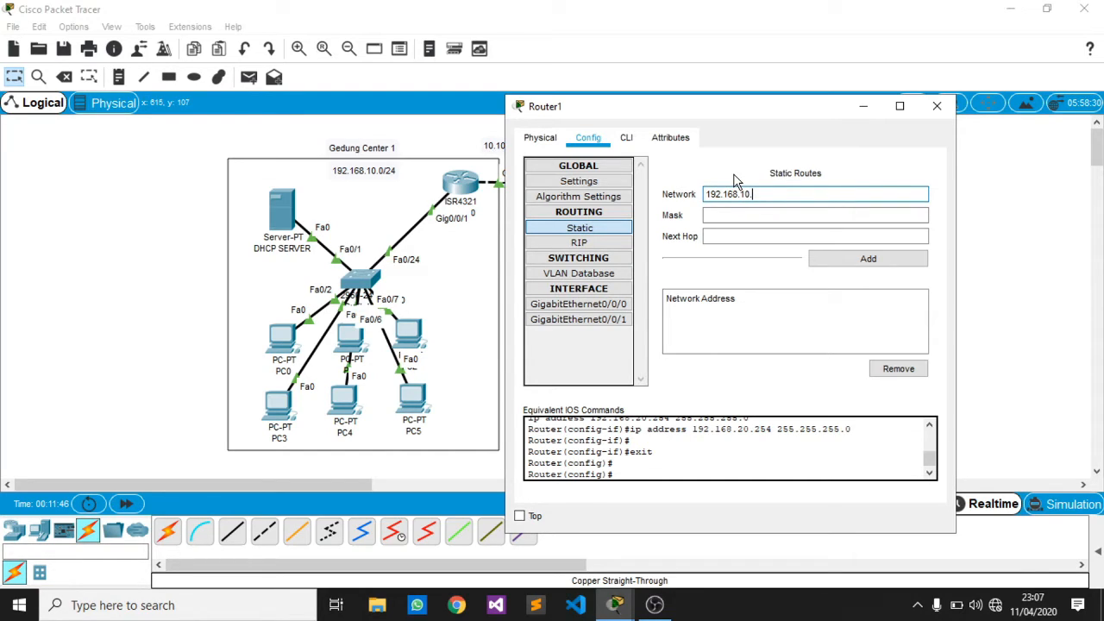
type("192.168.10.0")
key("Tab")
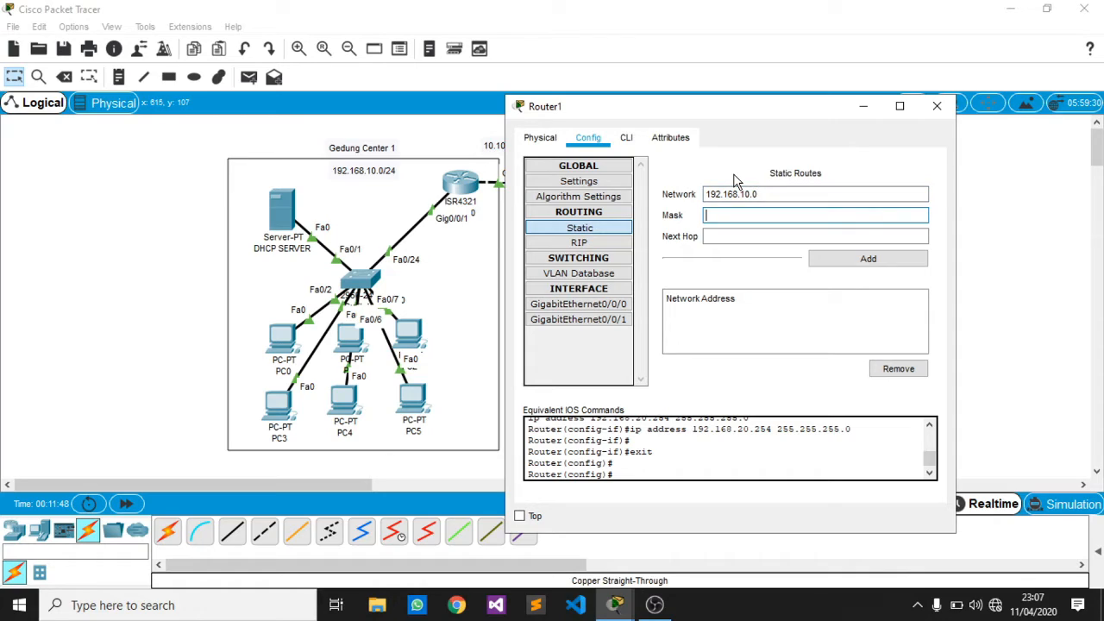
type("255.255.255.0")
key("Tab")
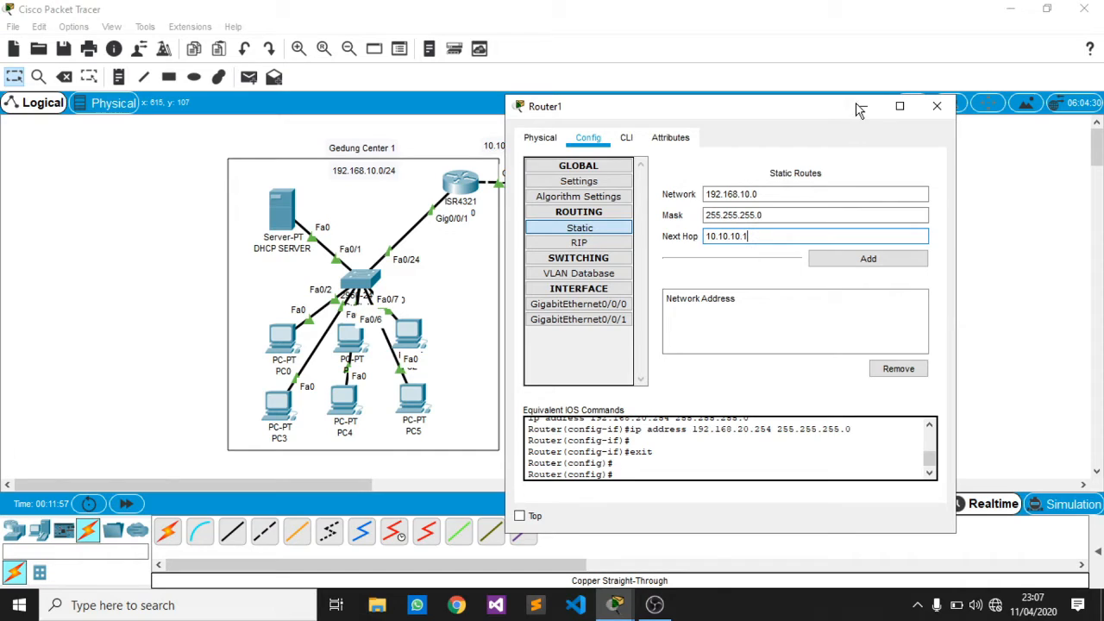
left_click(871, 262)
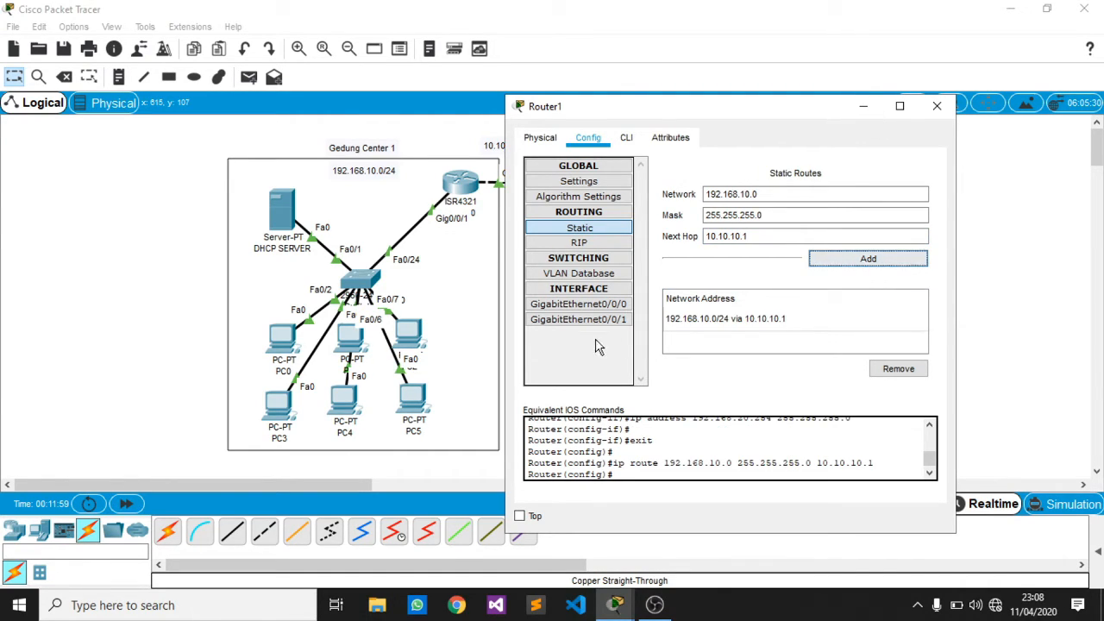
Check Router1's GigabitEthernet0/0/0 address settings and Router0's static route list, closing each router's configuration.
left_click(592, 305)
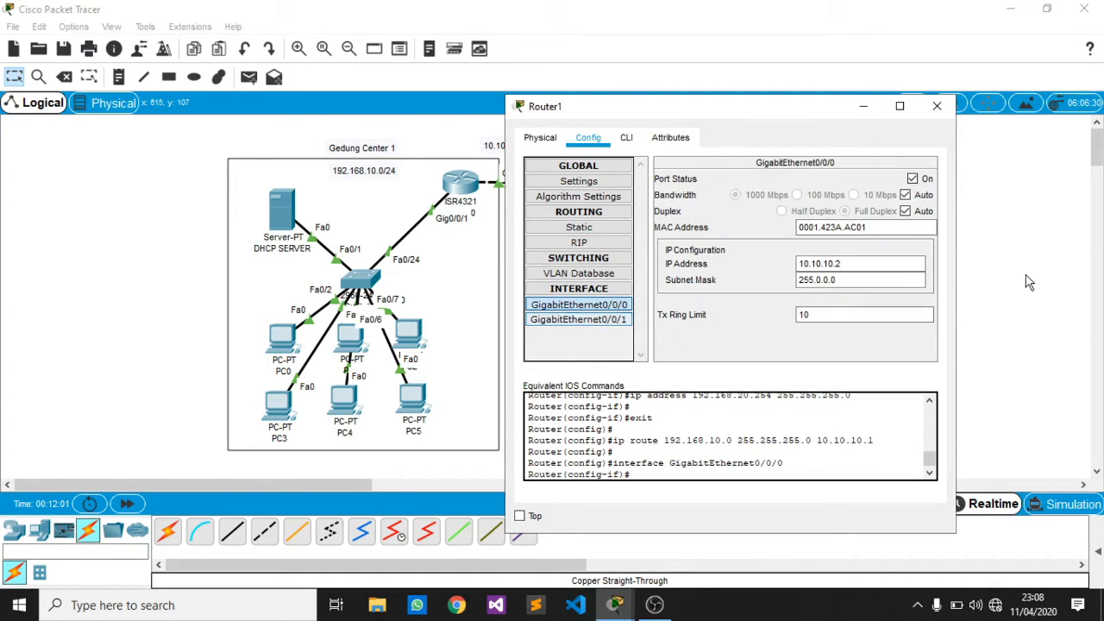
left_click(937, 105)
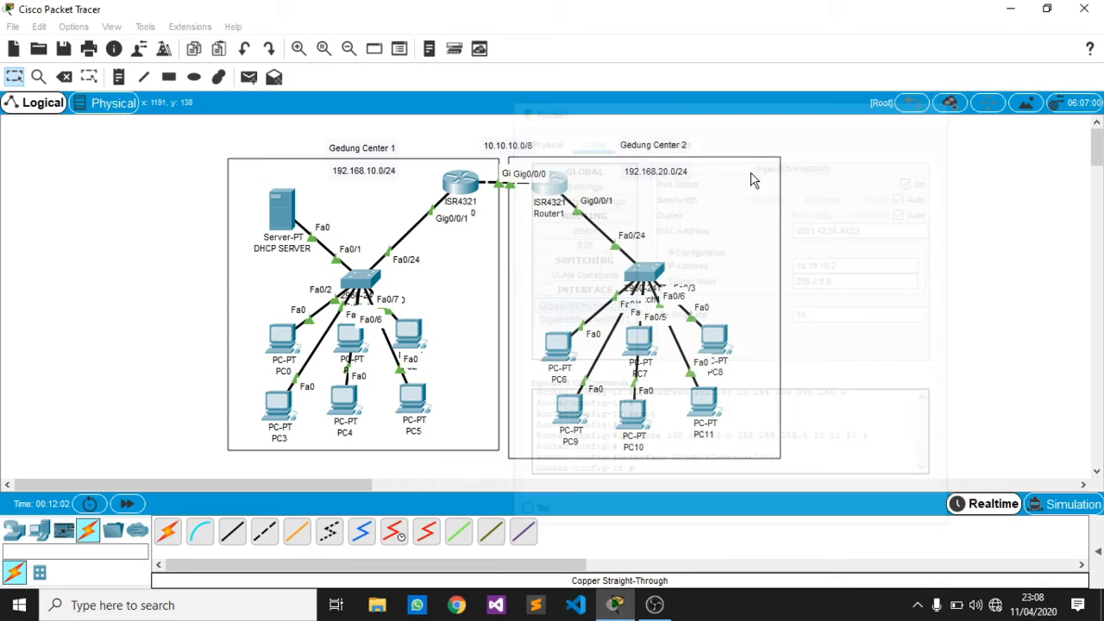
left_click(464, 192)
left_click(402, 197)
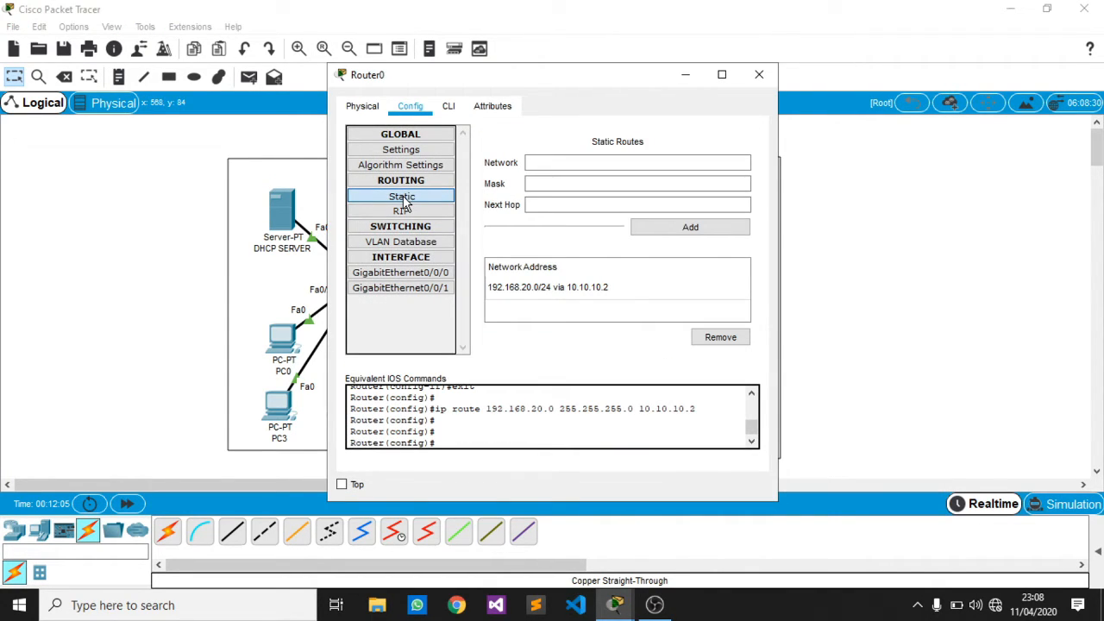
left_click(760, 75)
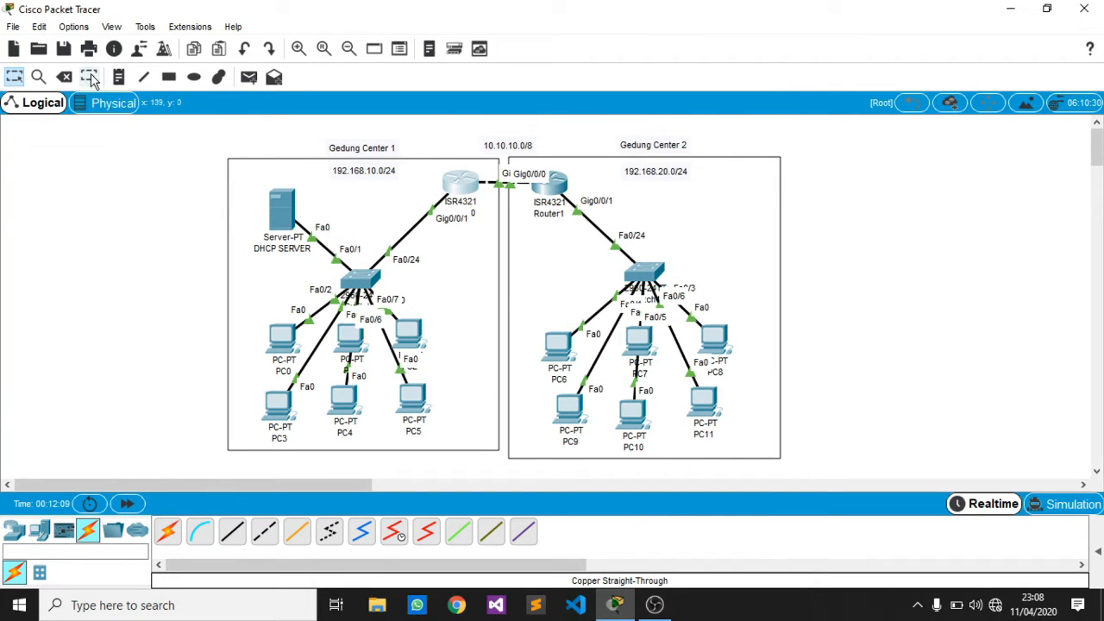
Send a simple PDU from DHCP SERVER to PC6 and show the PDU results list.
left_click(250, 76)
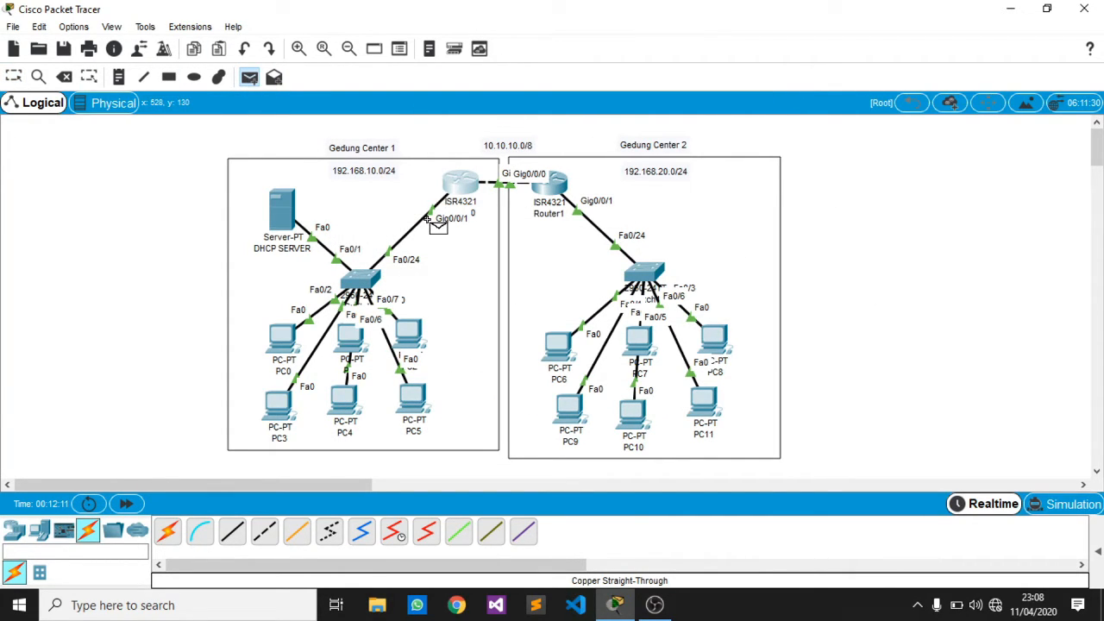
left_click(294, 218)
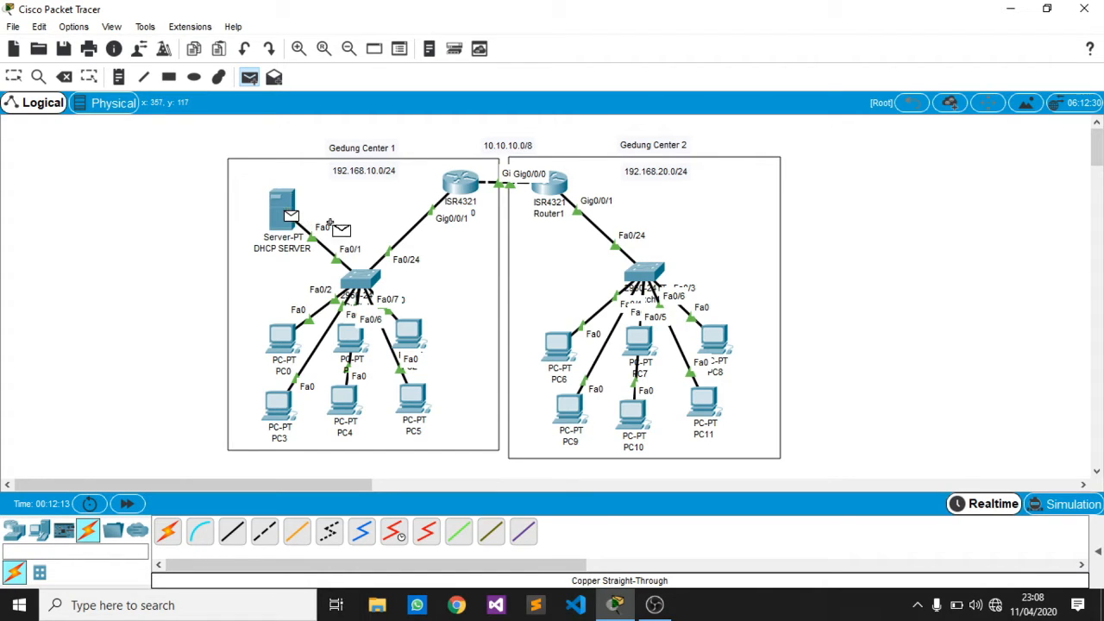
left_click(563, 346)
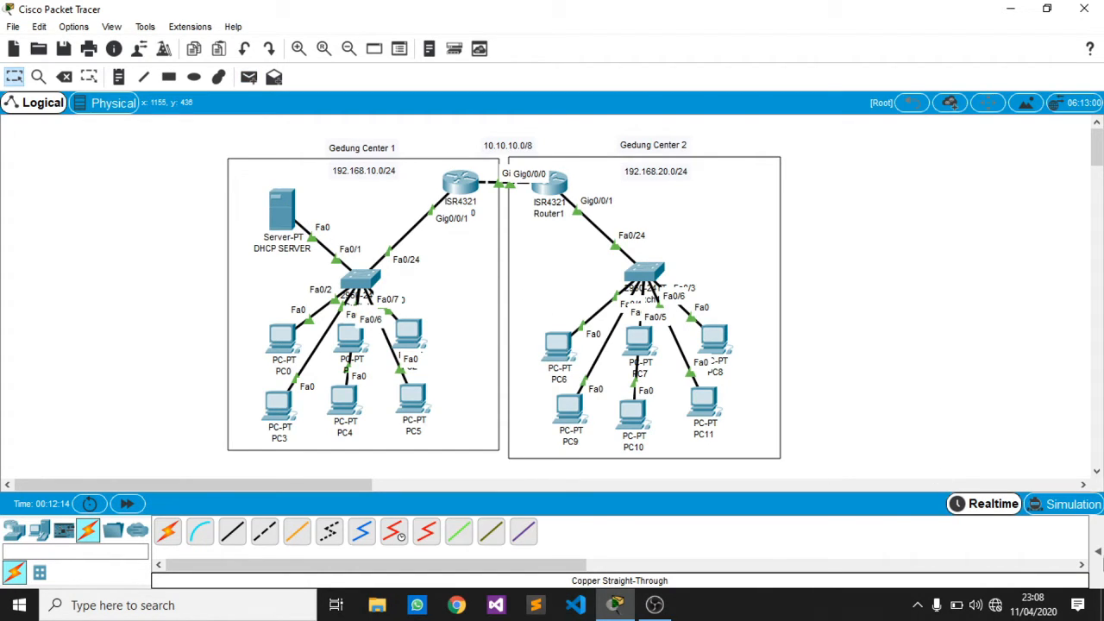
left_click(1098, 551)
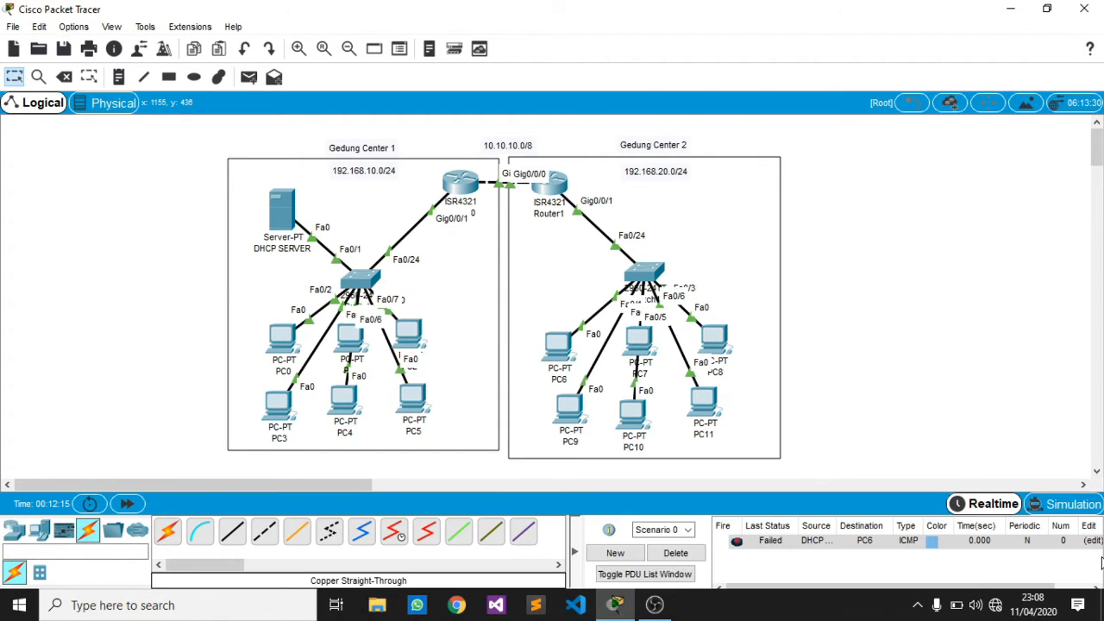
Repeat the simple PDU test from DHCP SERVER to PC6 two more times.
left_click(248, 77)
left_click(289, 213)
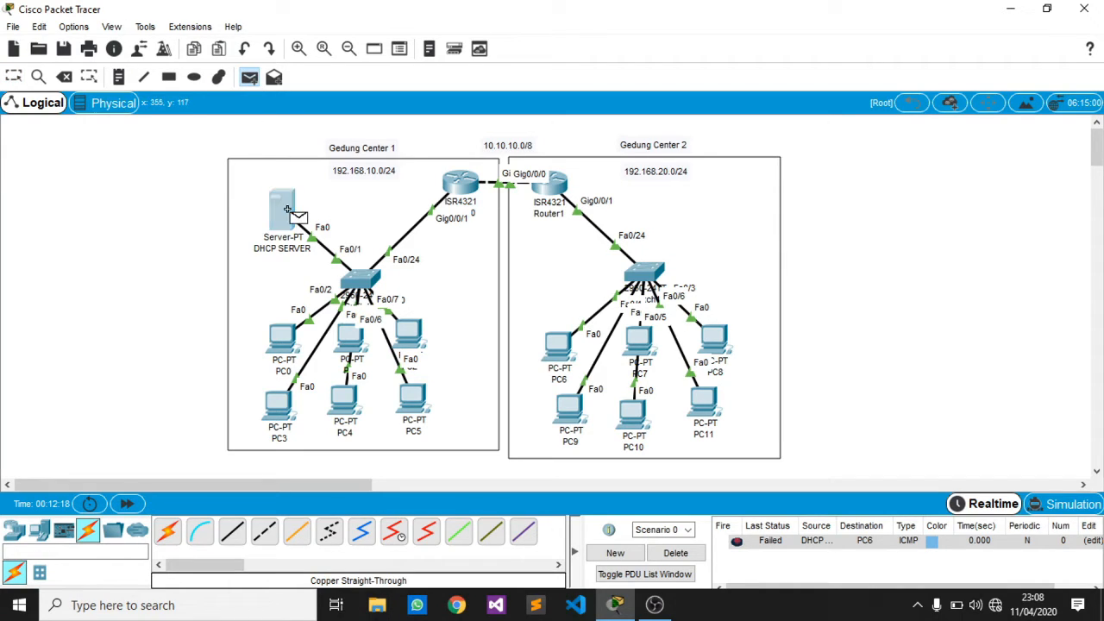
left_click(562, 347)
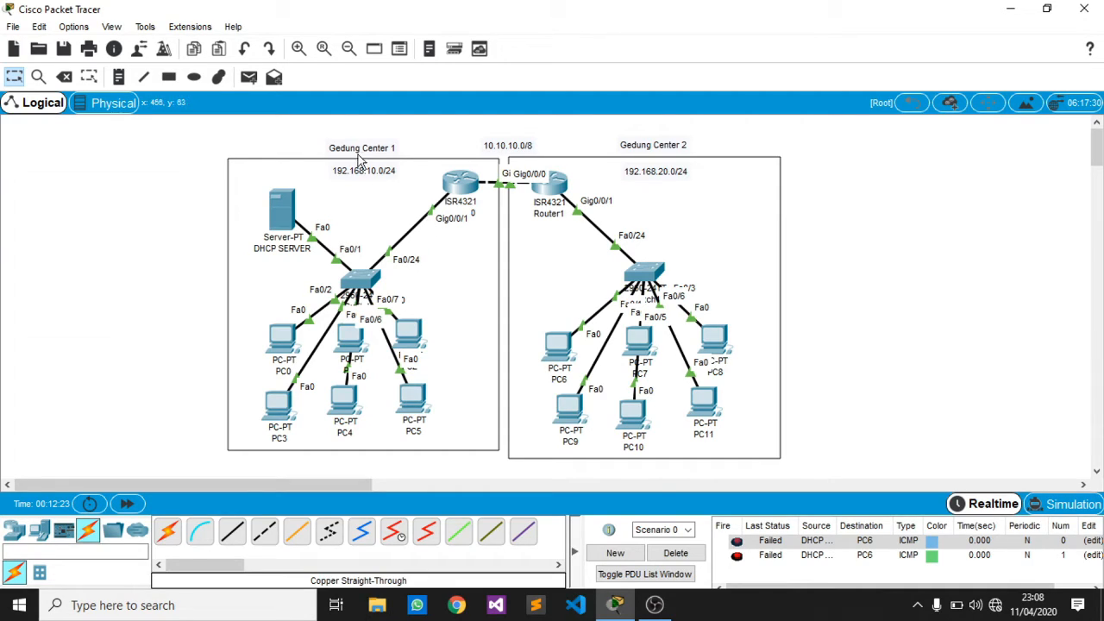
left_click(250, 77)
left_click(277, 218)
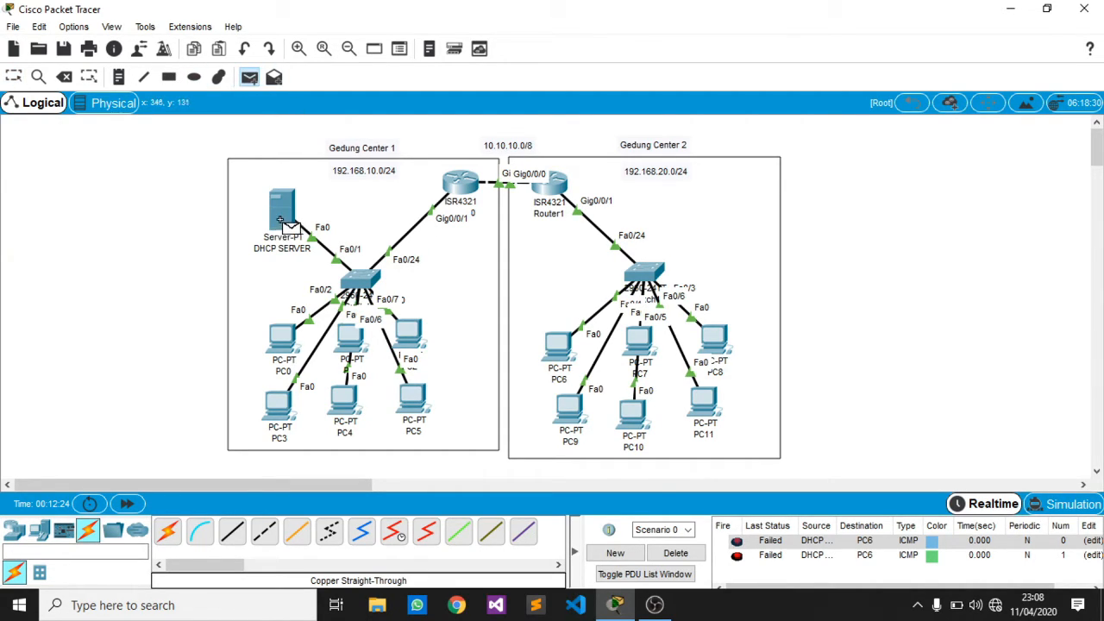
left_click(559, 345)
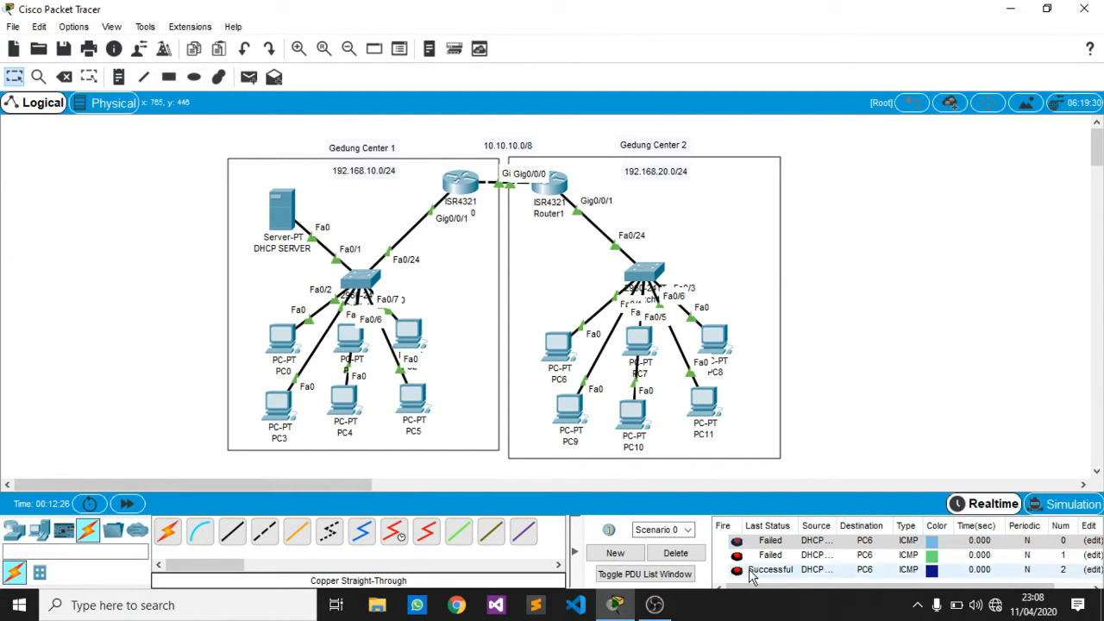
Clear the PDU results of Scenario 0 and send a fresh simple PDU from DHCP SERVER to PC6.
left_click(698, 555)
left_click(249, 78)
left_click(292, 212)
left_click(559, 345)
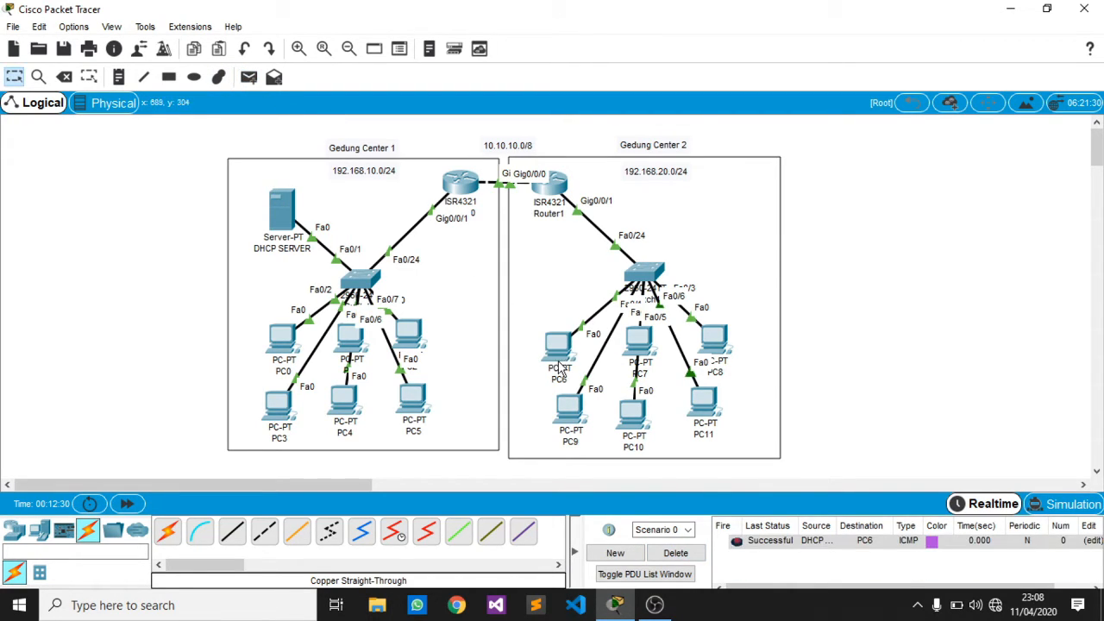
Test the connection from DHCP SERVER to PC9 with two simple PDUs and clear the results list.
left_click(249, 78)
left_click(289, 212)
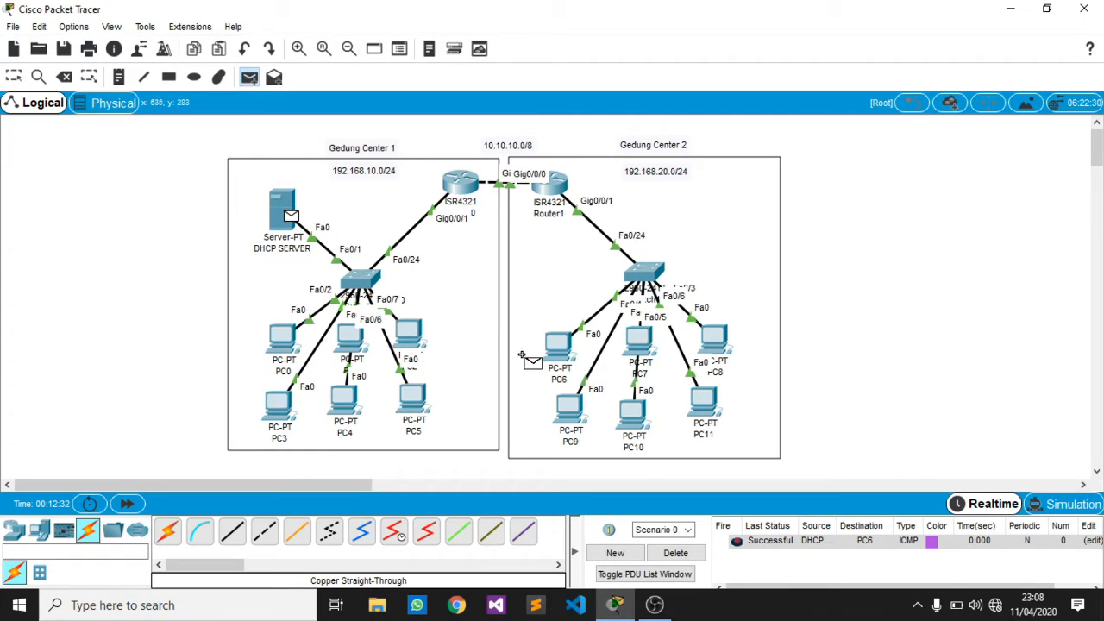
left_click(568, 409)
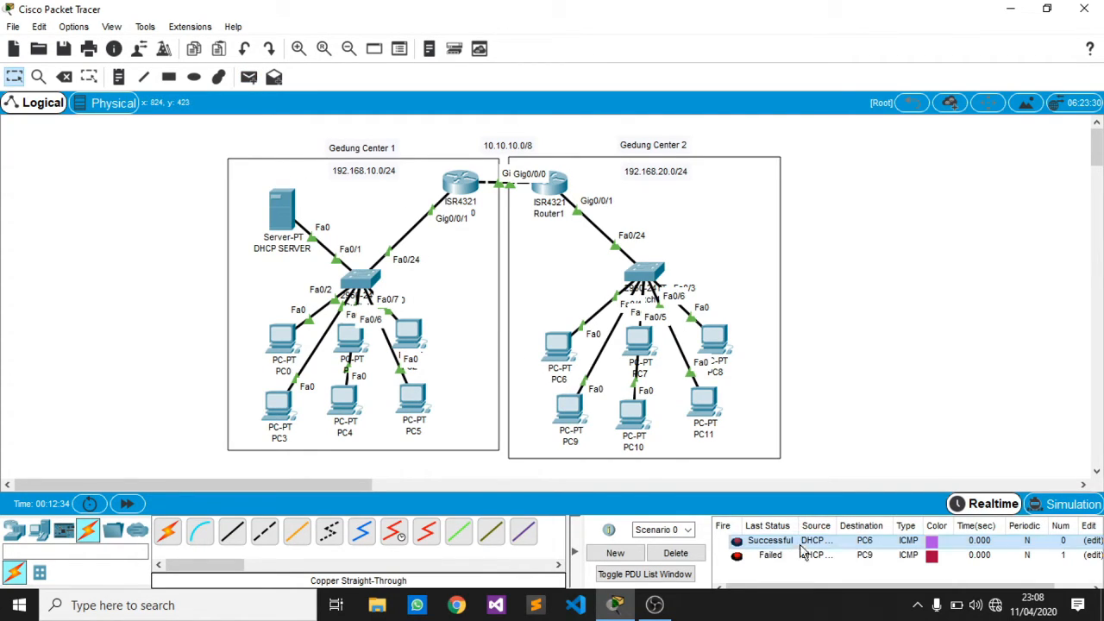
left_click(249, 78)
left_click(289, 212)
left_click(573, 421)
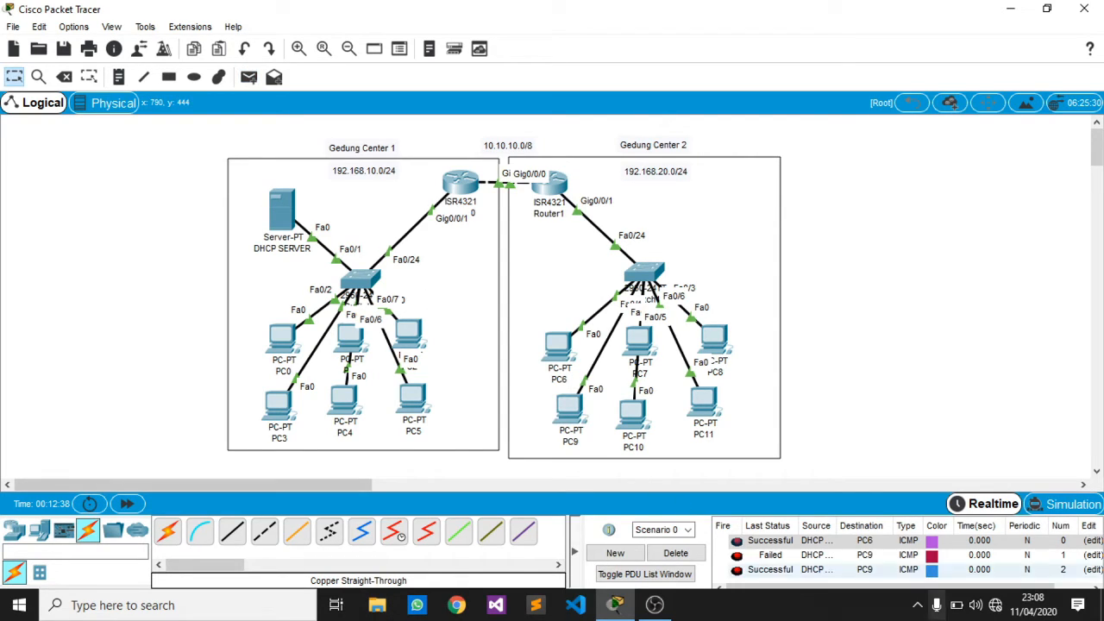
left_click(675, 553)
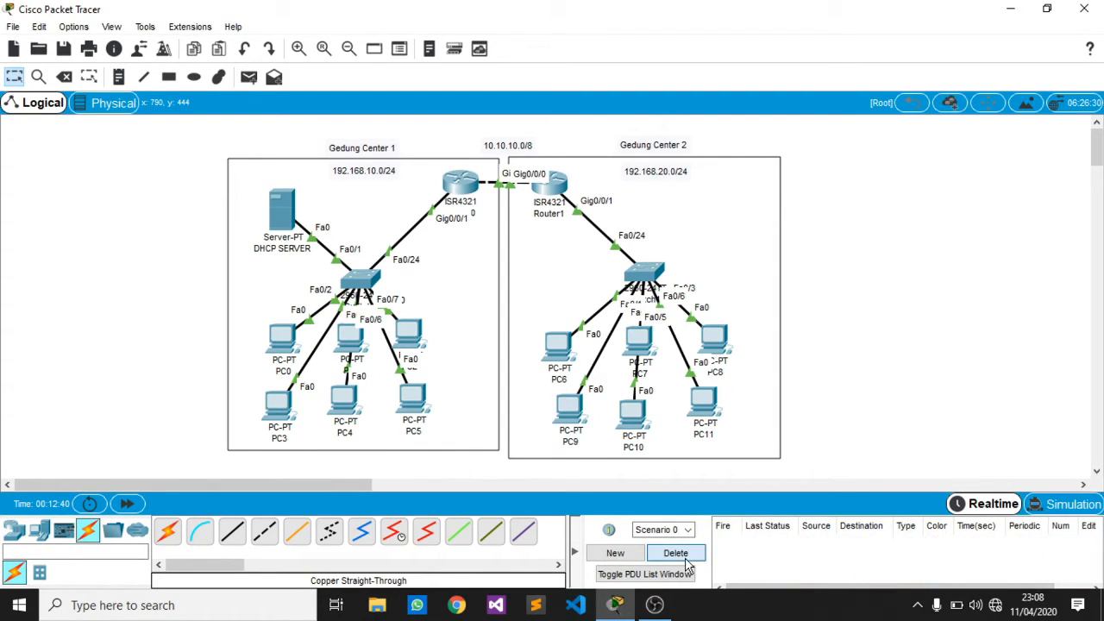
Switch to Simulation mode and add a simple PDU from DHCP SERVER to PC6.
left_click(1073, 508)
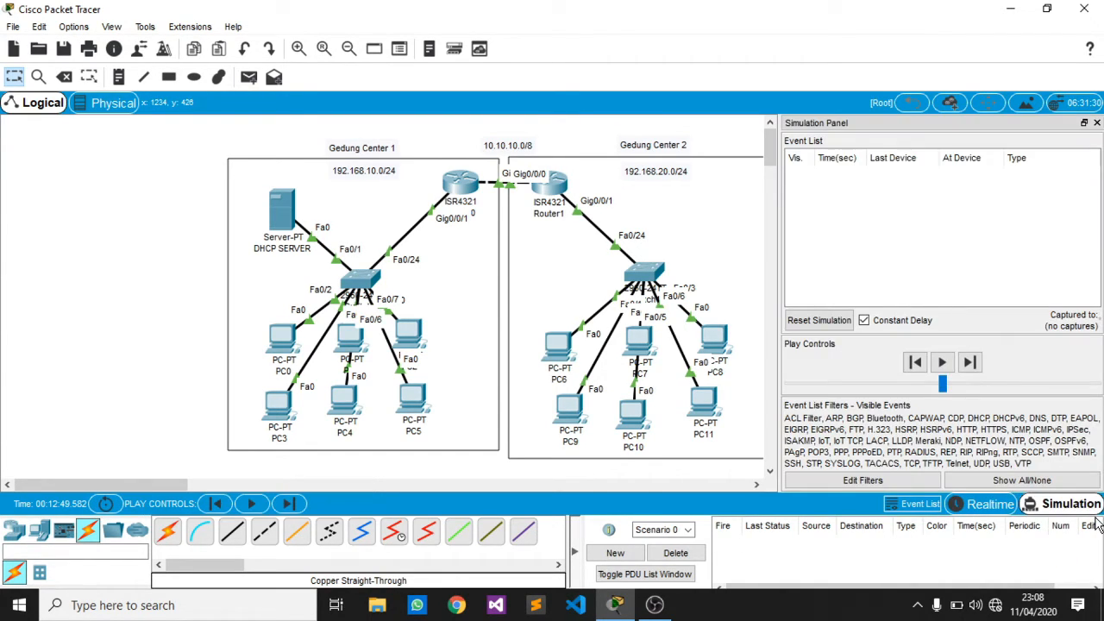
left_click(254, 83)
left_click(291, 214)
left_click(570, 354)
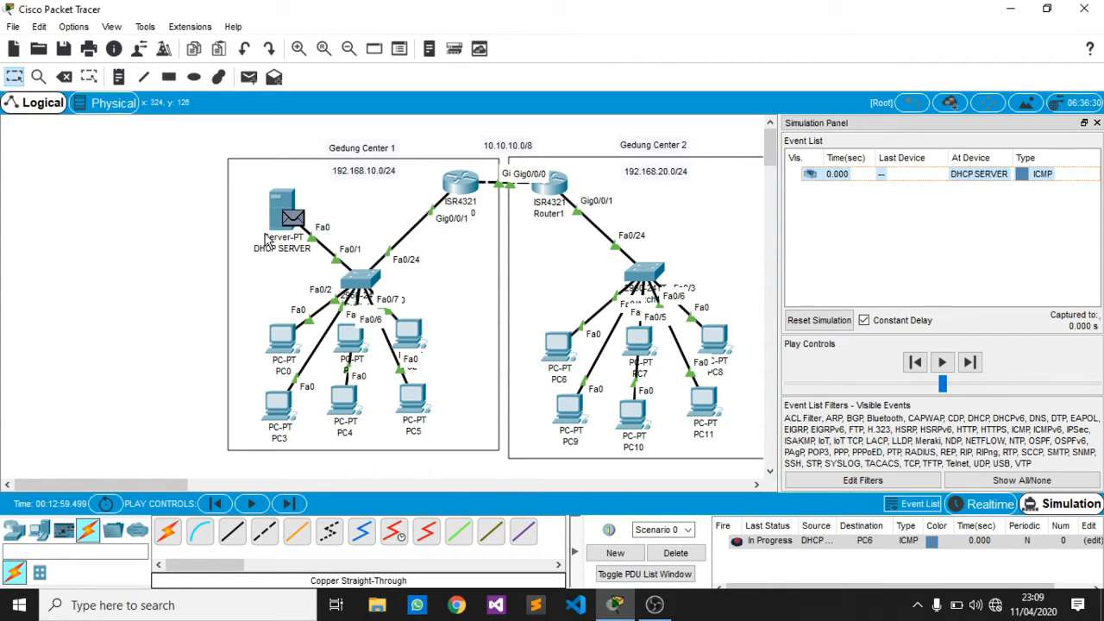
Advance the simulation hop by hop to Switch0 and Router0, examining the PDU's OSI model information at each device.
left_click(970, 365)
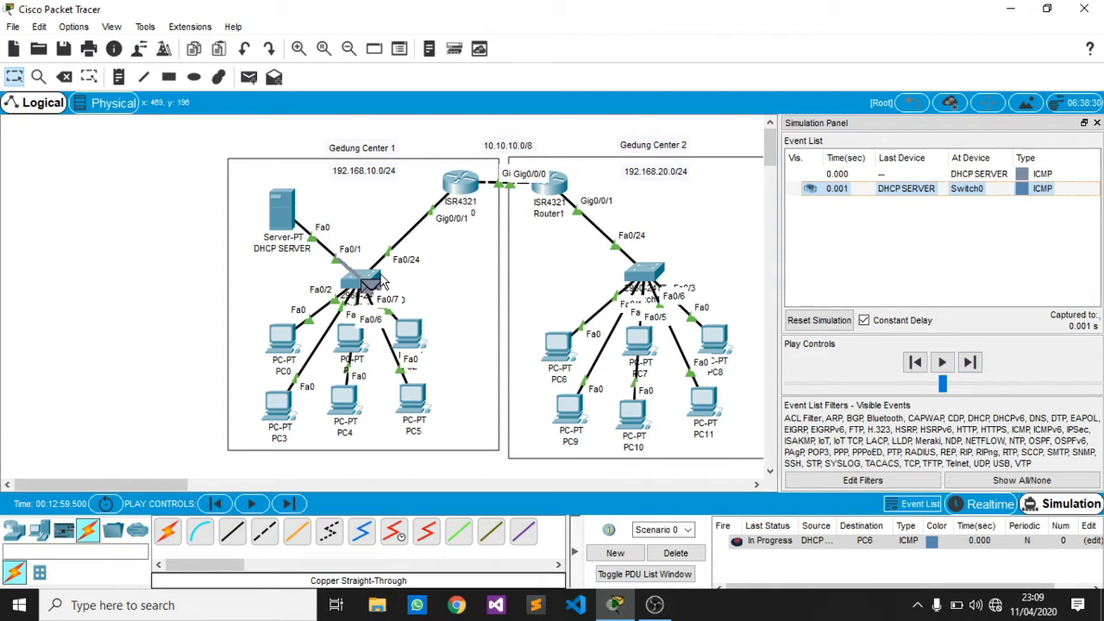
left_click(914, 192)
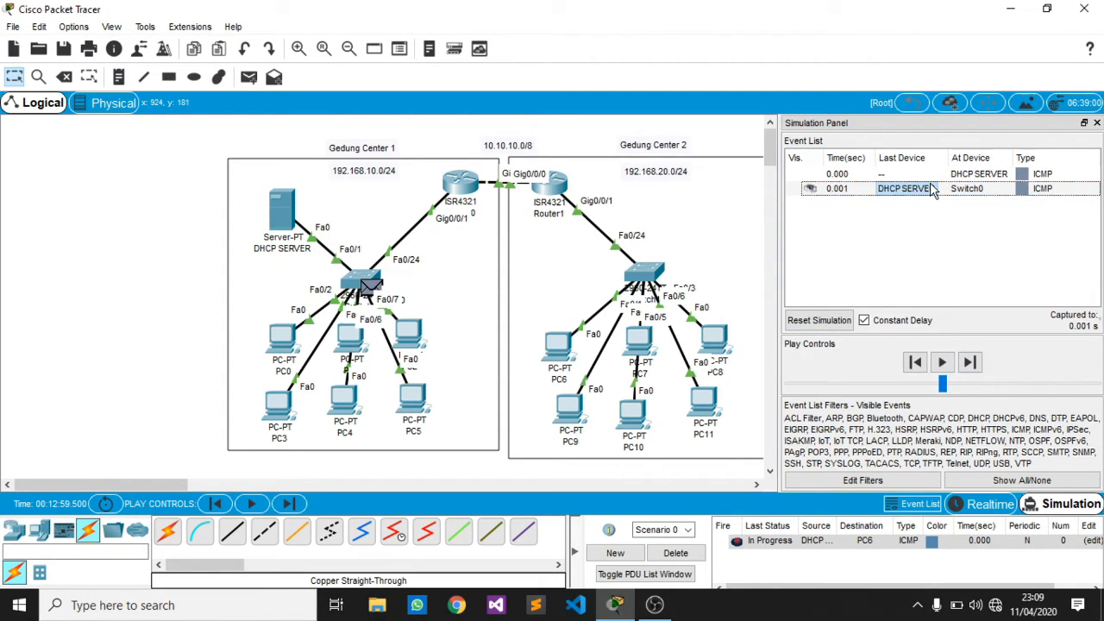
left_click(932, 190)
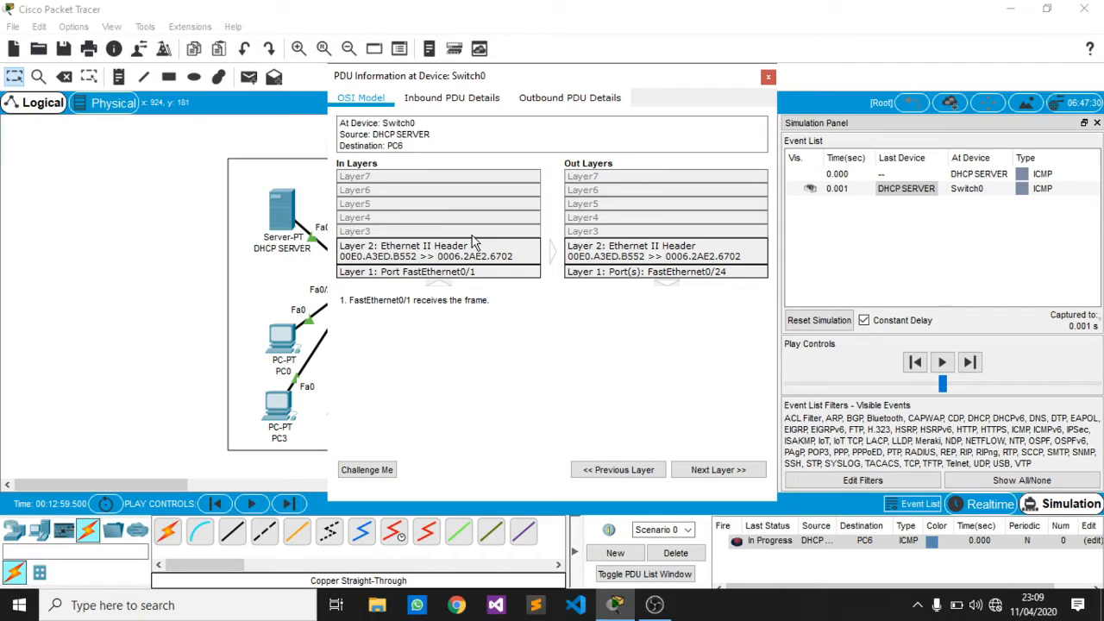
left_click(768, 76)
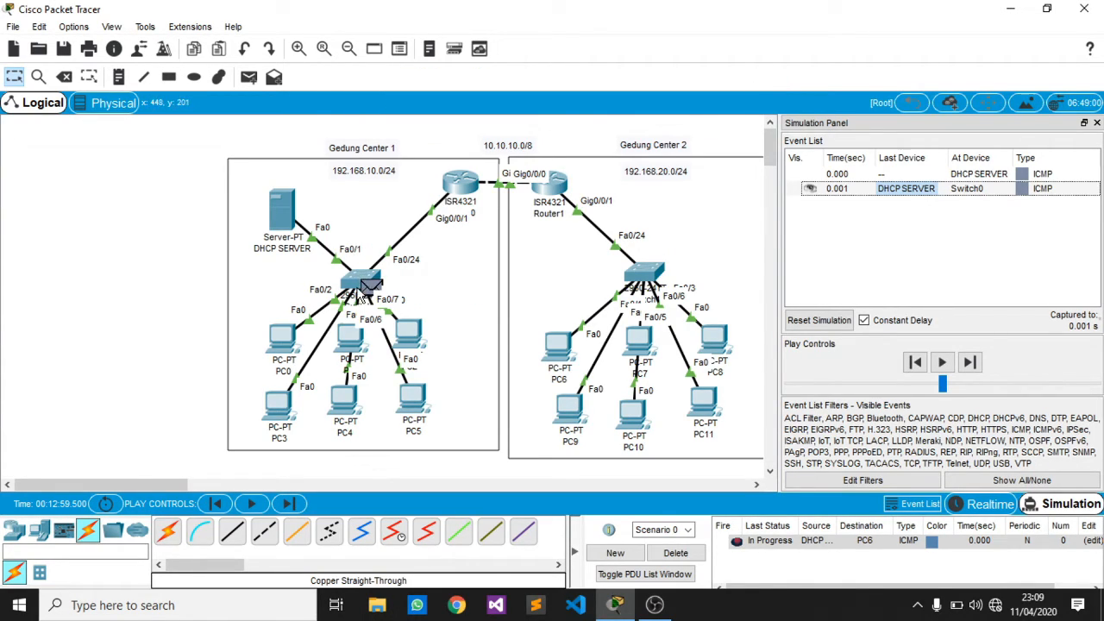
left_click(970, 362)
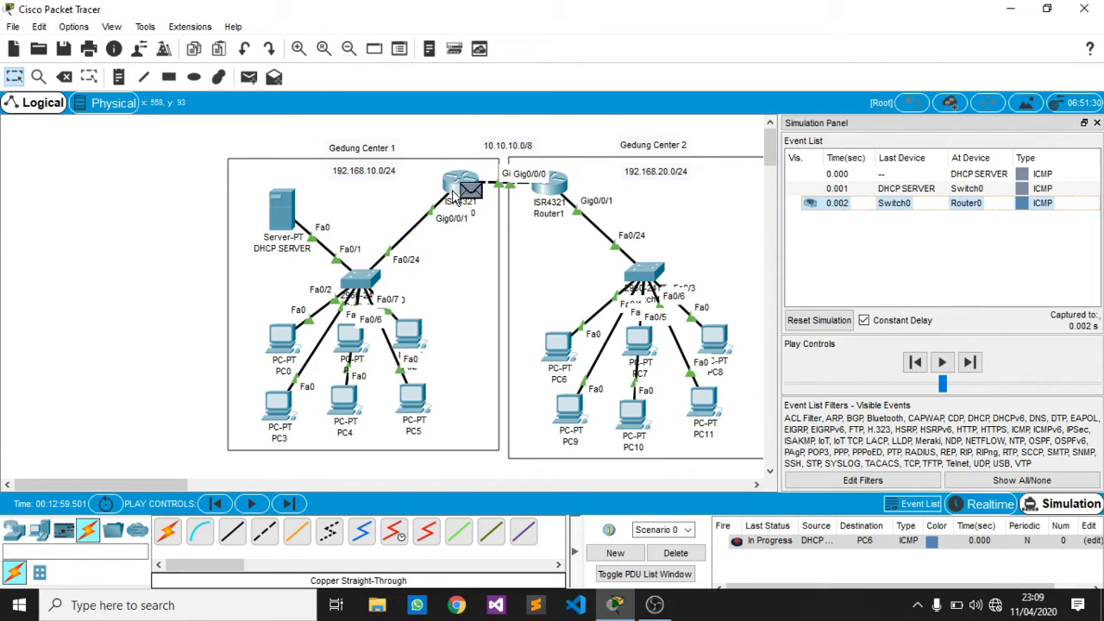
left_click(894, 208)
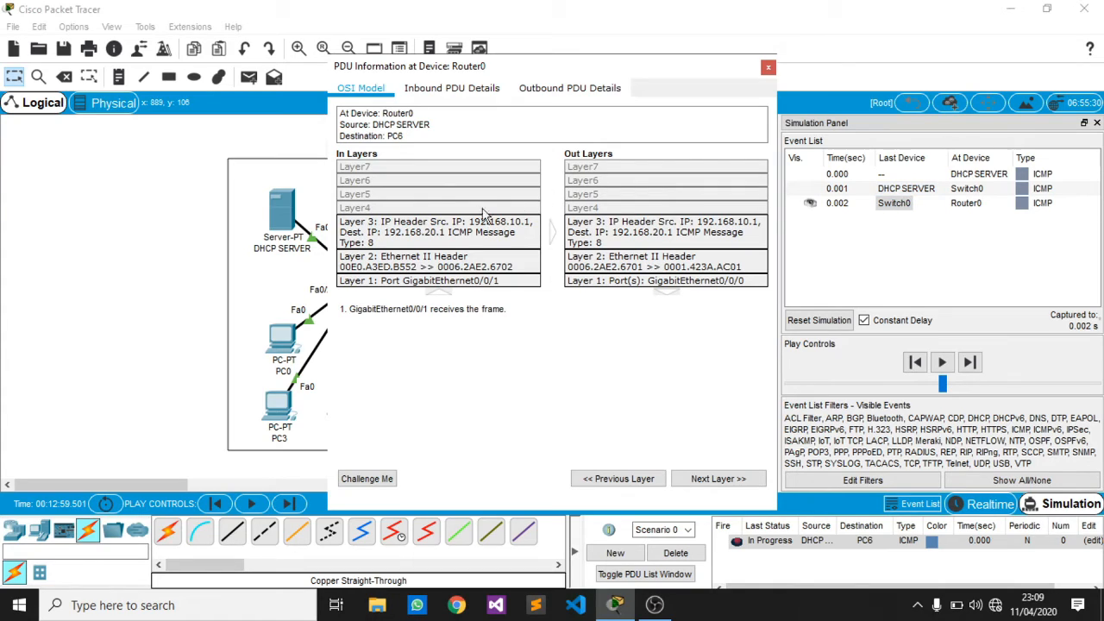
left_click(768, 68)
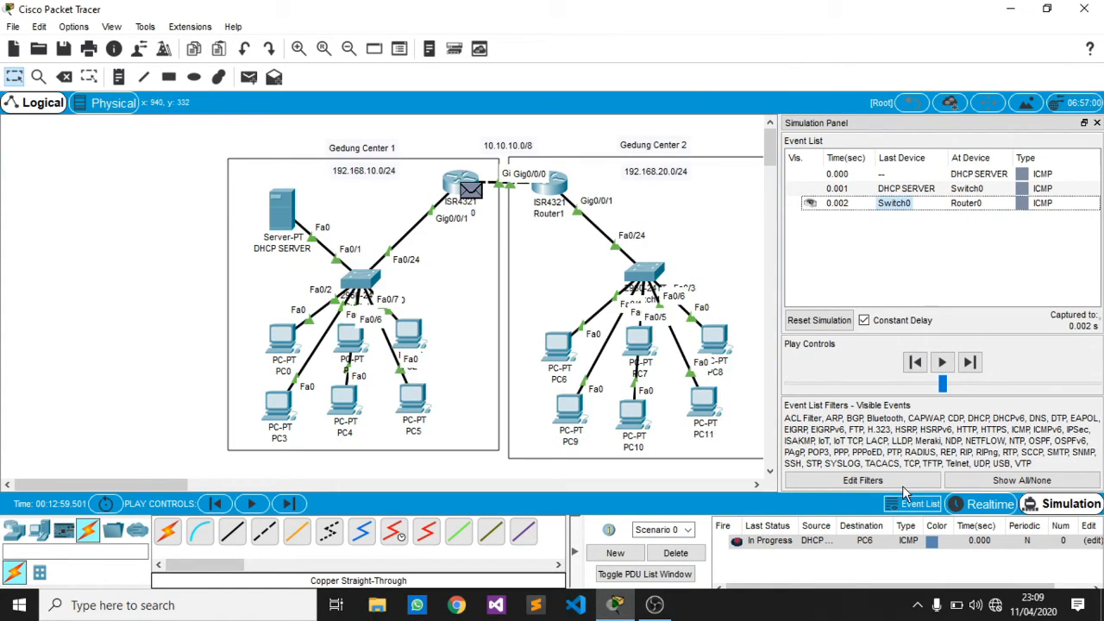
Capture the PDU's hops to Router1 and Switch1 and examine its layer information at both devices.
left_click(970, 364)
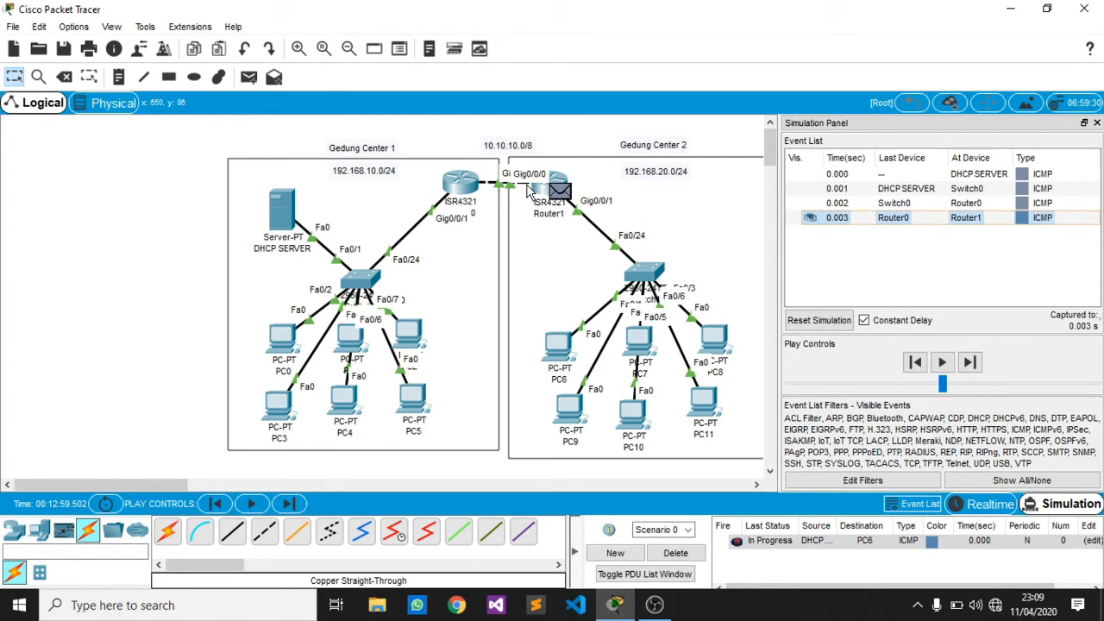
left_click(897, 218)
left_click(902, 222)
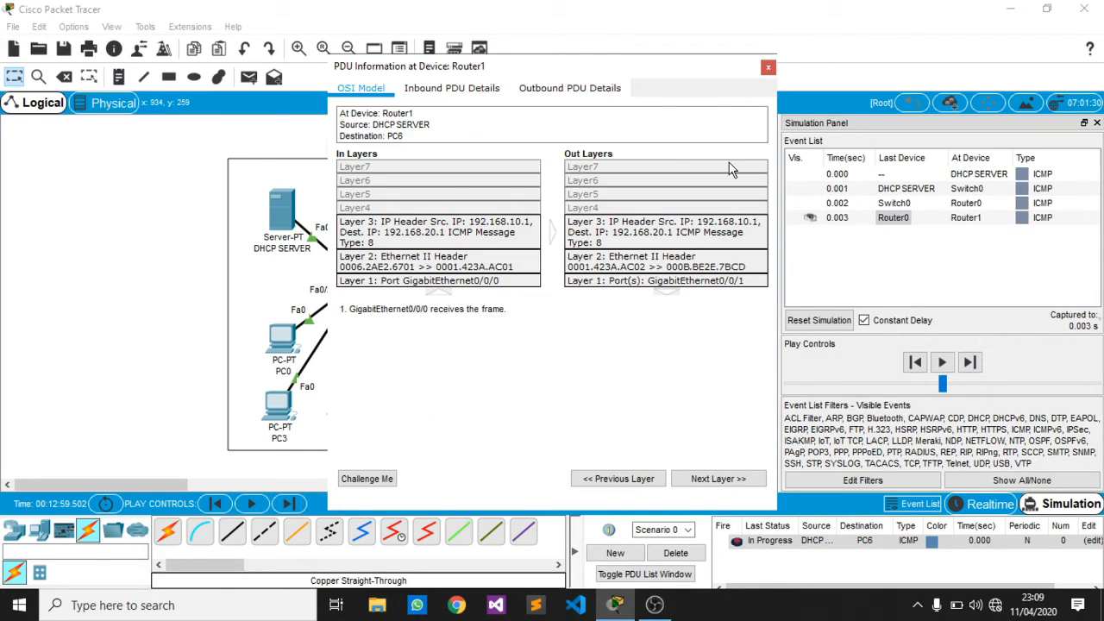
left_click(771, 69)
left_click(970, 362)
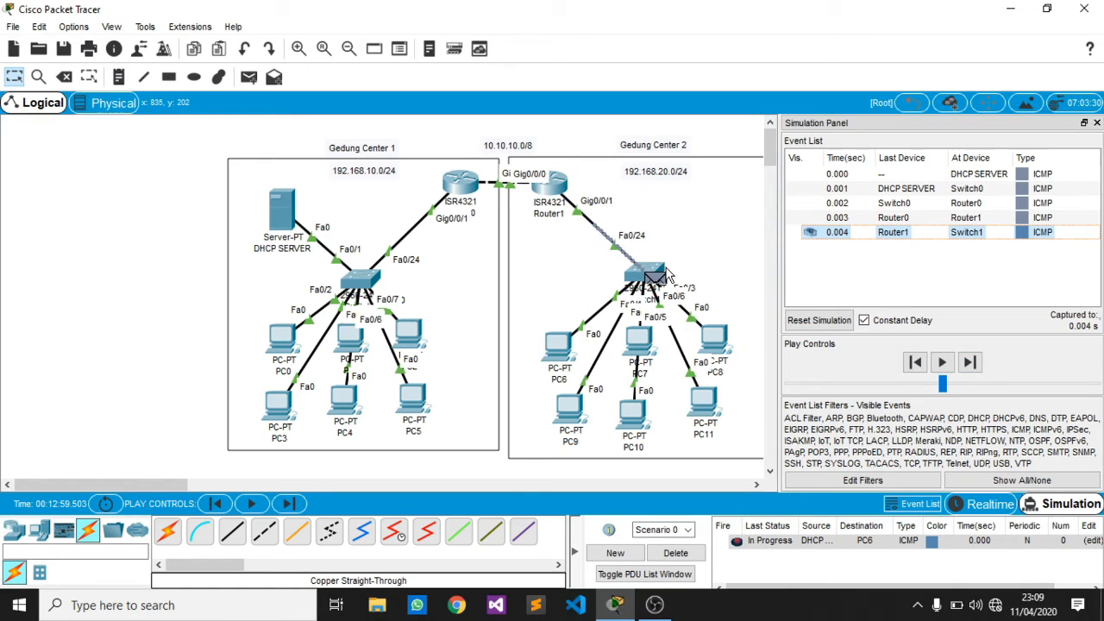
left_click(884, 238)
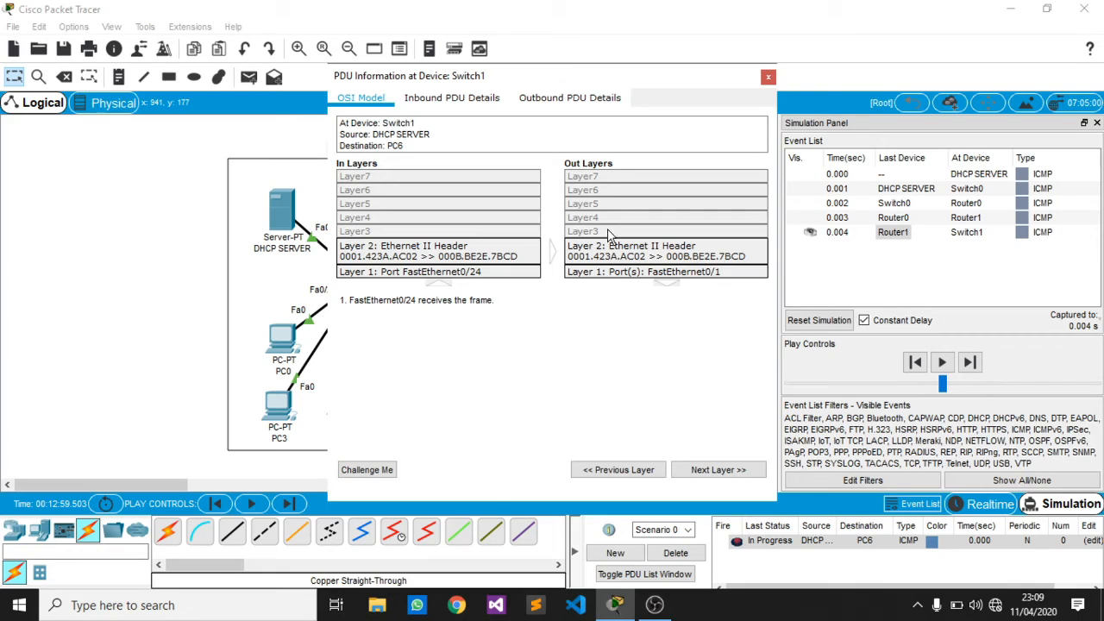
left_click(768, 80)
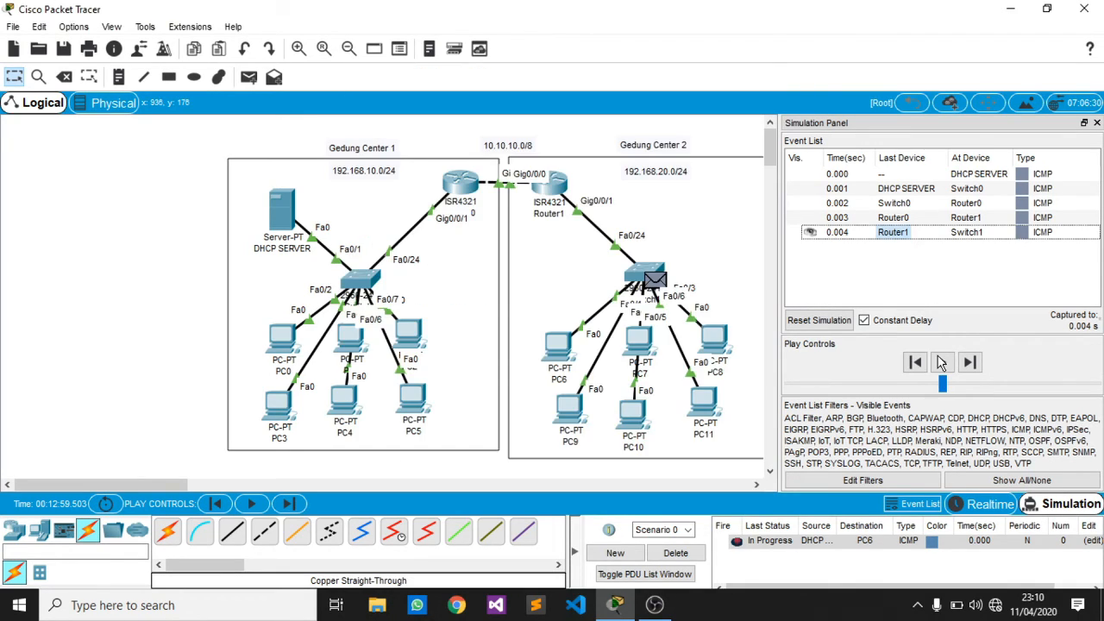
Forward the PDU to PC6 and examine its inbound and outbound layers there.
left_click(970, 364)
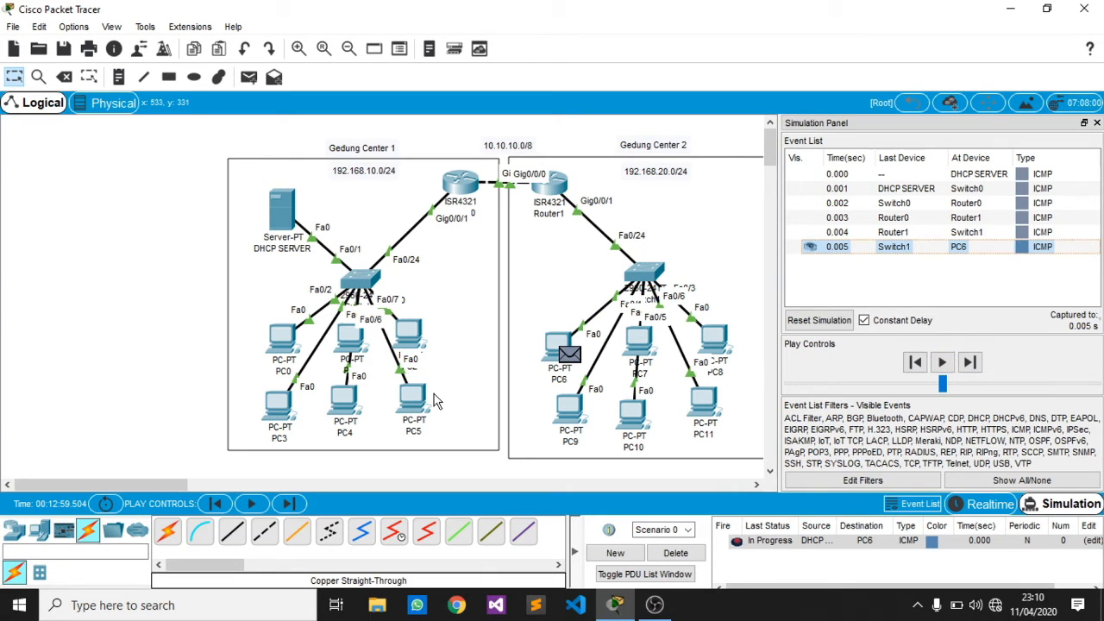
left_click(896, 248)
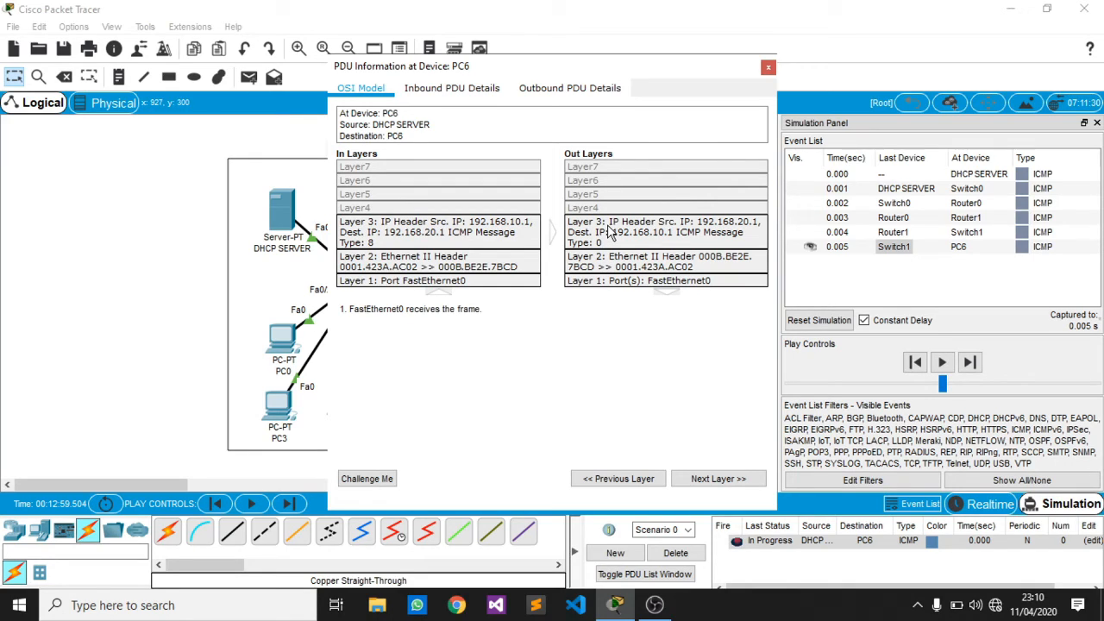
left_click(768, 67)
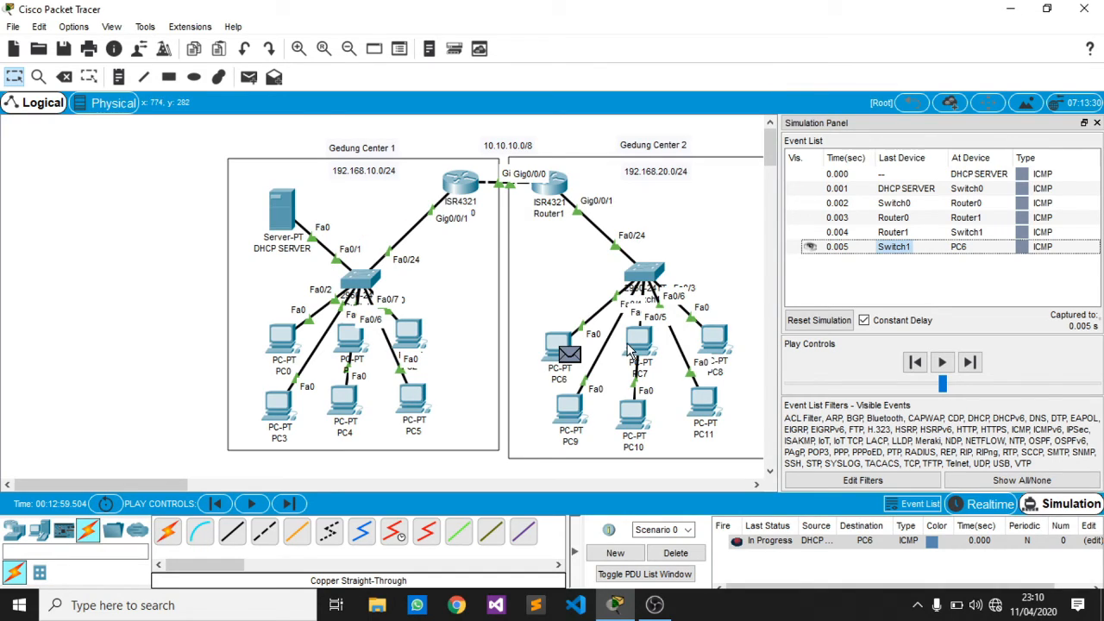
Follow PC6's reply back through Switch1 and Router1, examining the PDU information at each hop.
mouse_move(630, 349)
mouse_move(291, 226)
left_click(972, 363)
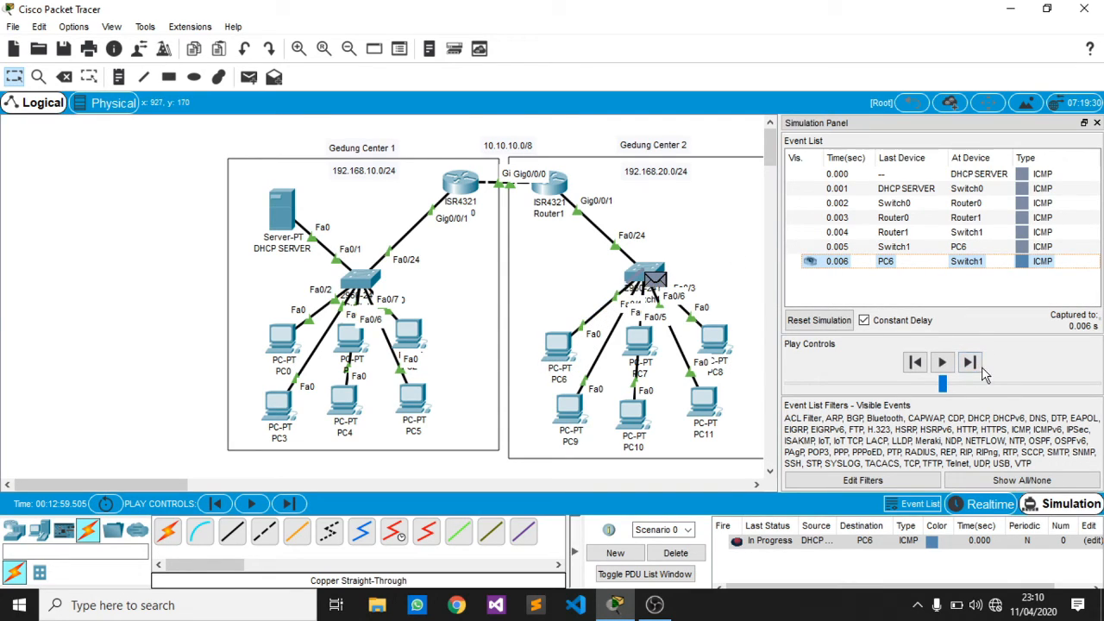
left_click(889, 262)
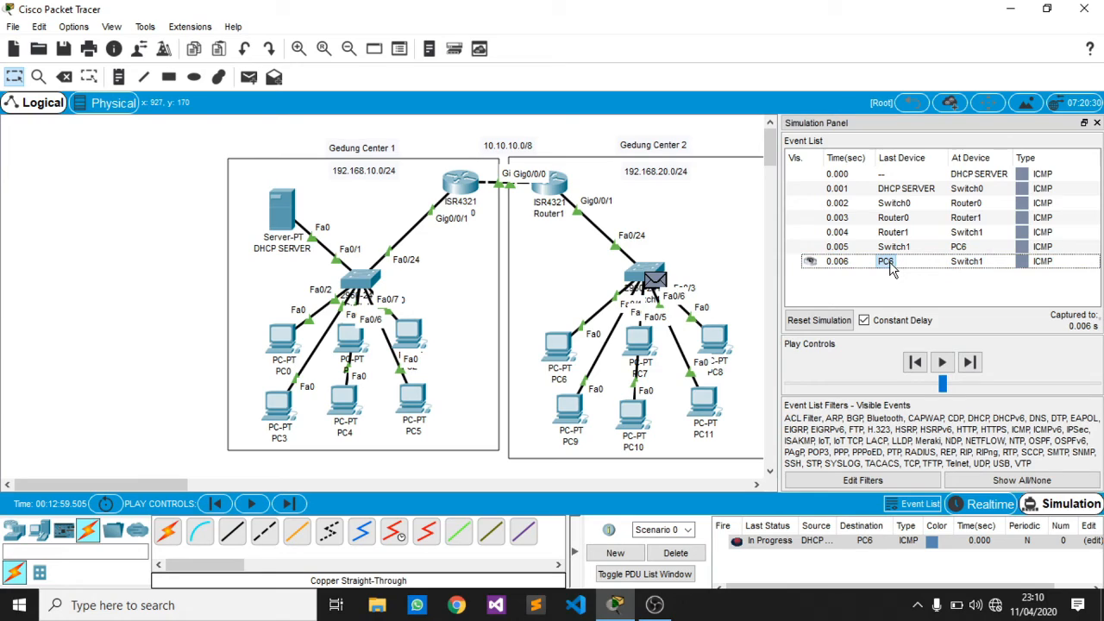
left_click(892, 267)
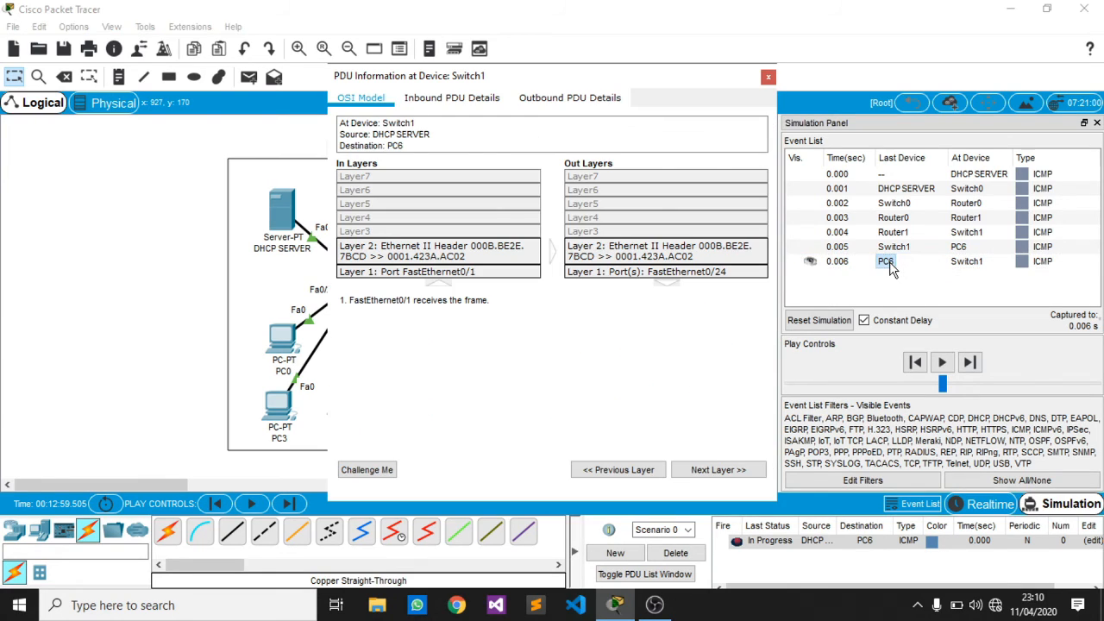
left_click(770, 95)
left_click(969, 364)
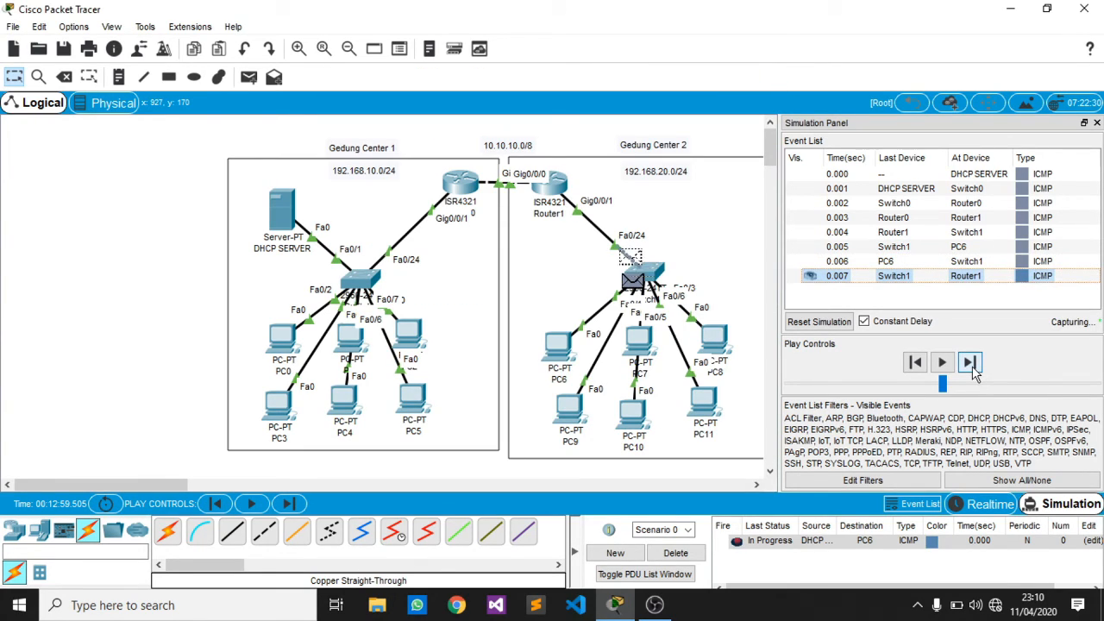
left_click(896, 279)
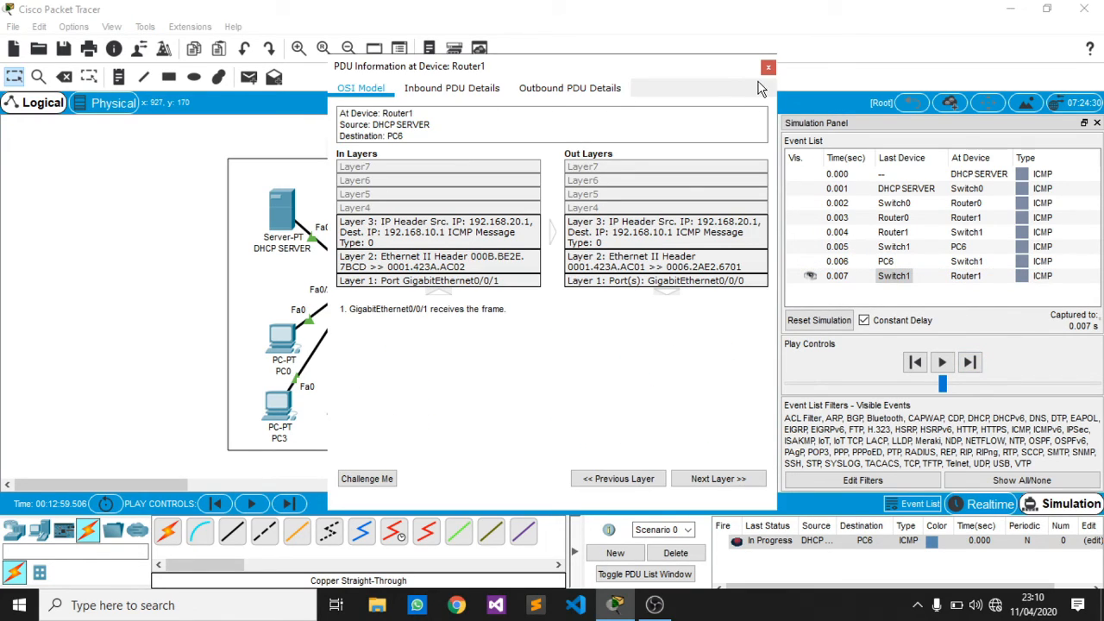
left_click(767, 67)
Advance the reply through to DHCP SERVER, examine its PDU information there, and return to Realtime mode.
left_click(970, 363)
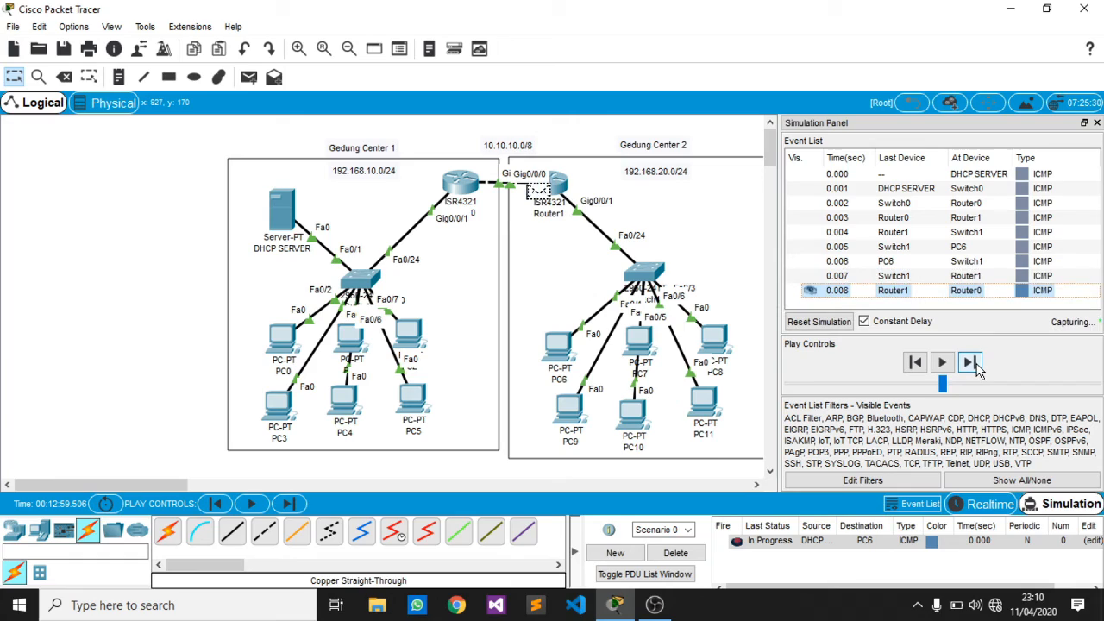
left_click(973, 365)
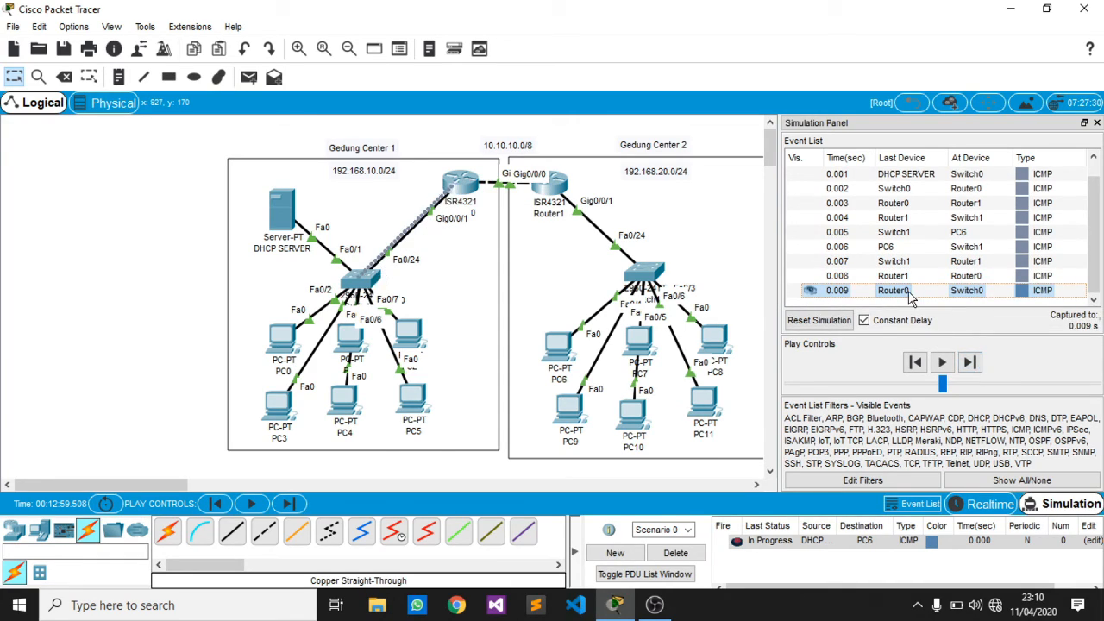
left_click(970, 364)
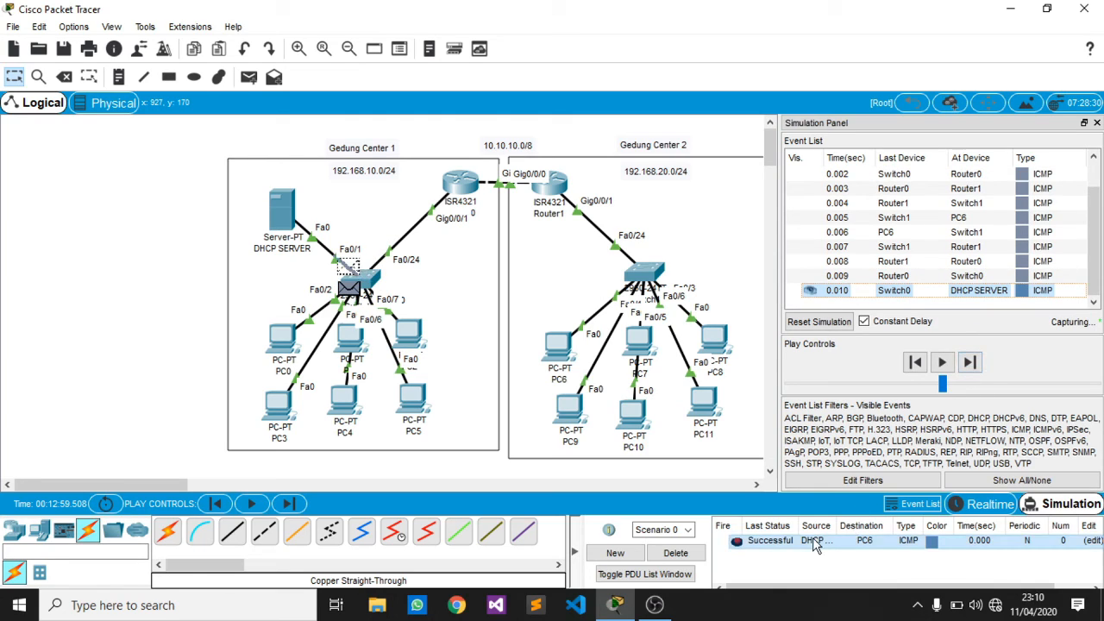
left_click(894, 291)
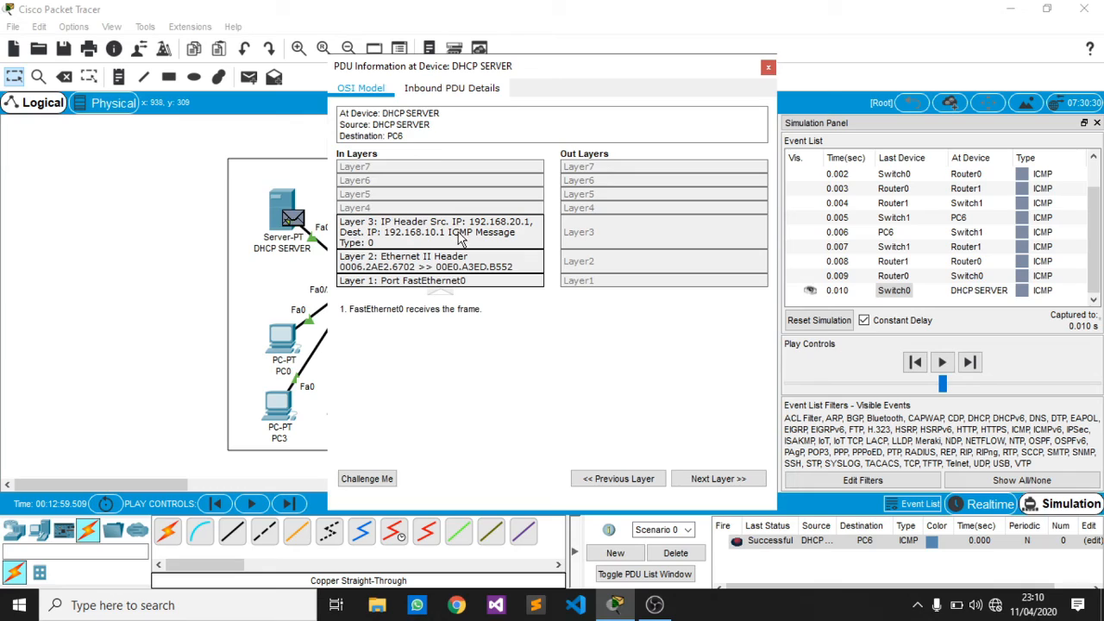
left_click(768, 67)
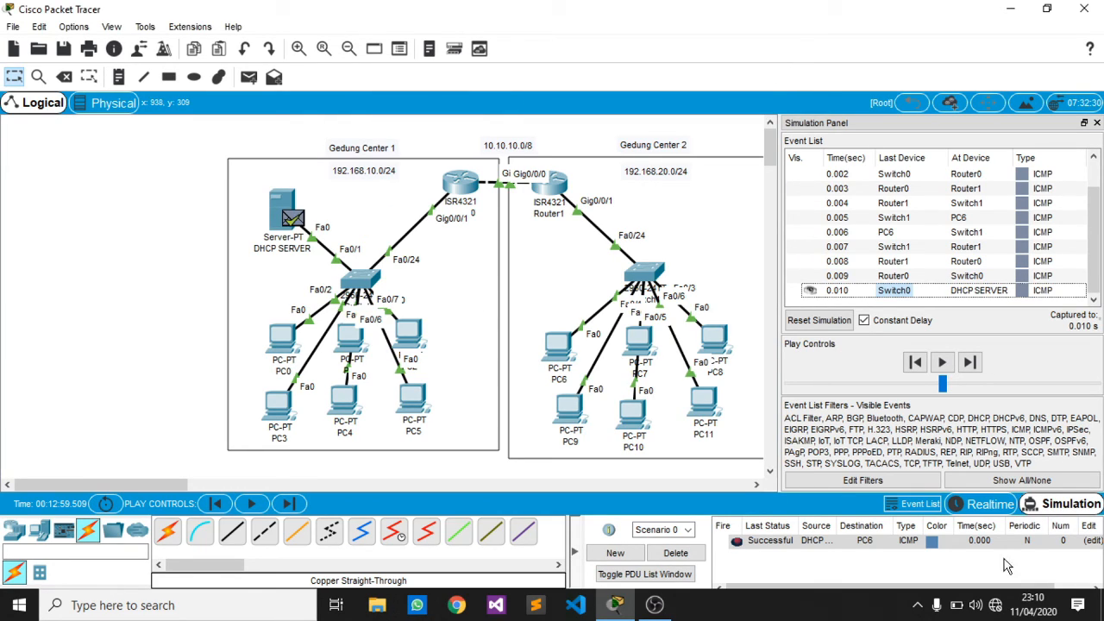
left_click(993, 504)
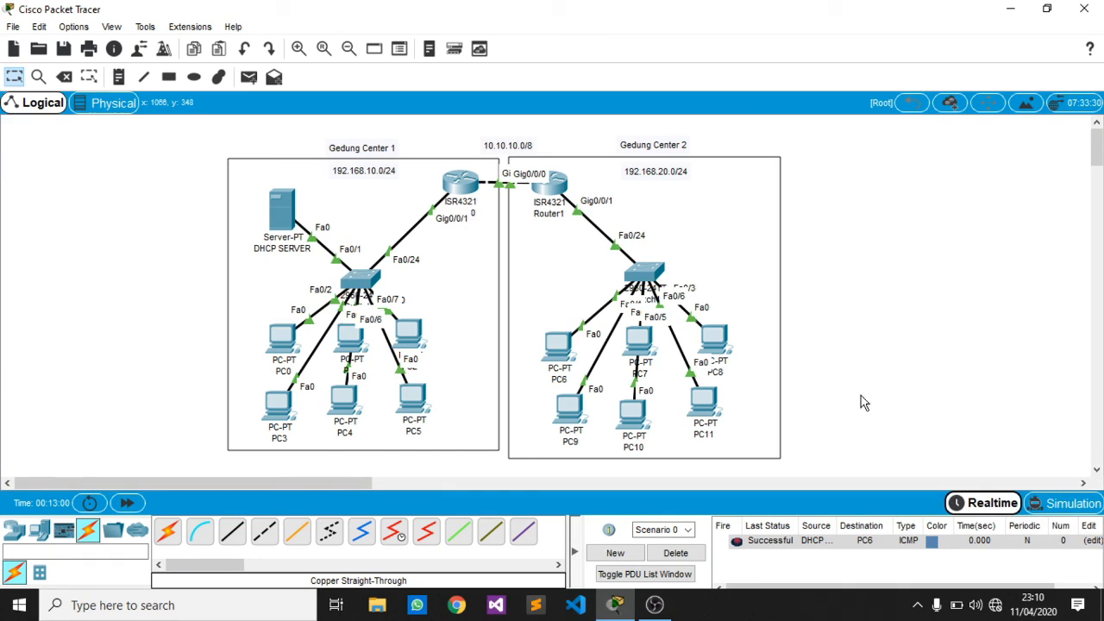